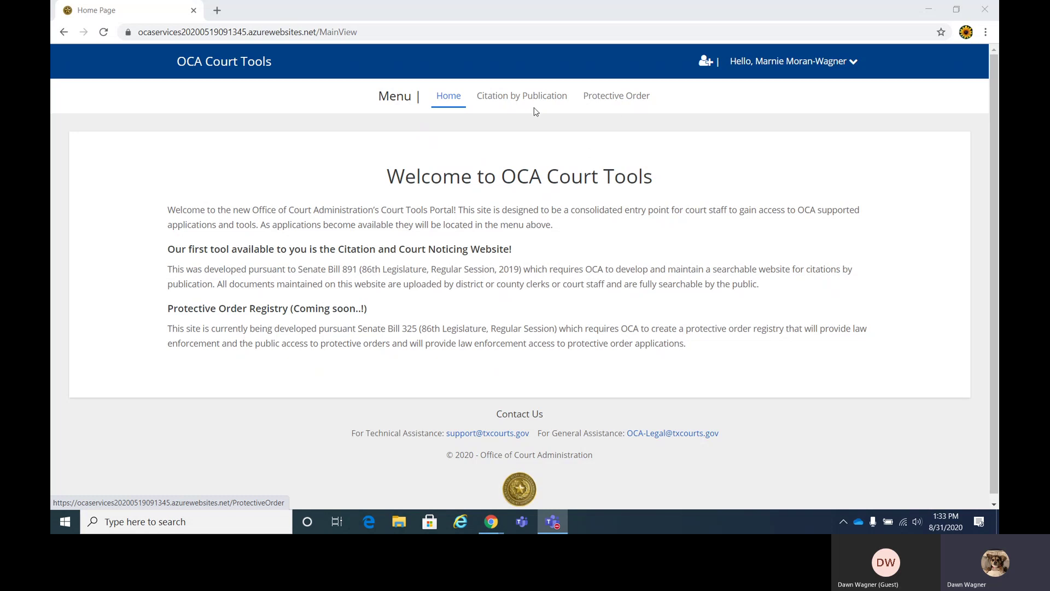
# Step: Open the Protective Order page and scroll through the existing orders list and back up
pyautogui.click(608, 99)
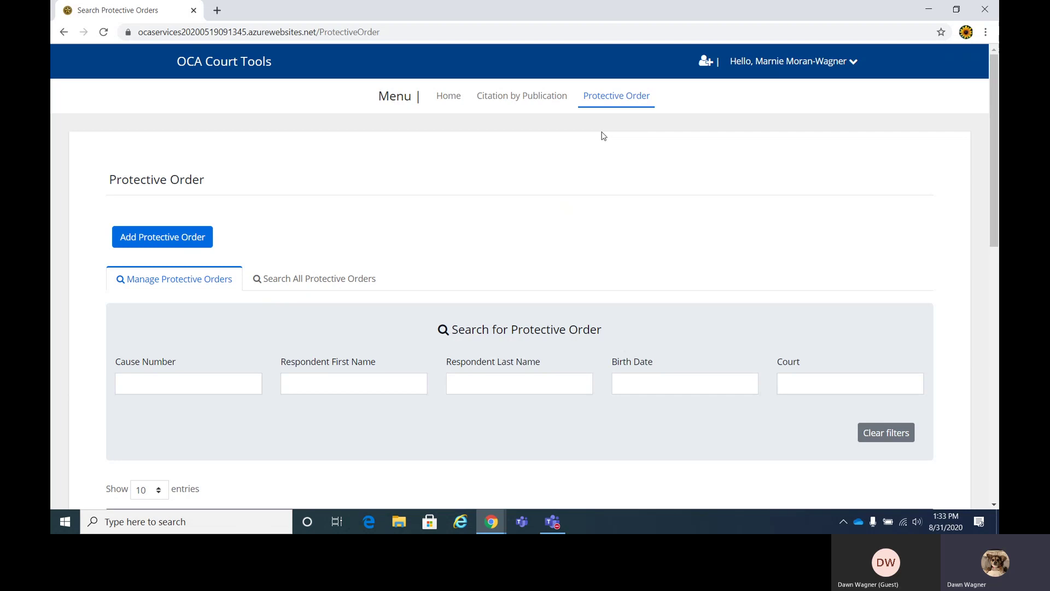
pyautogui.scroll(-1, 601, 134)
pyautogui.scroll(-1, 601, 137)
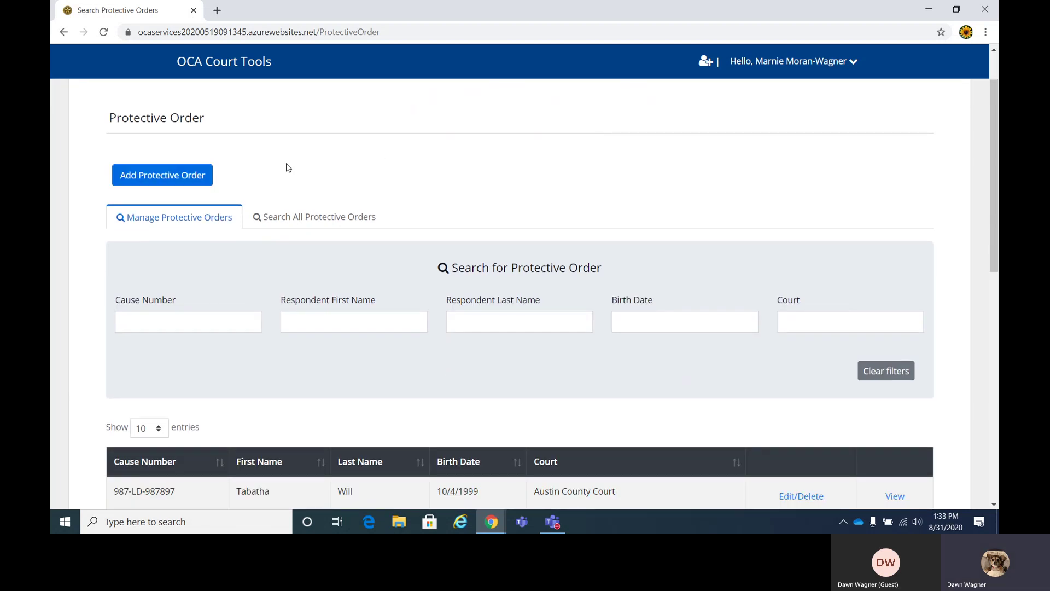
pyautogui.scroll(-2, 286, 165)
pyautogui.scroll(-3, 370, 350)
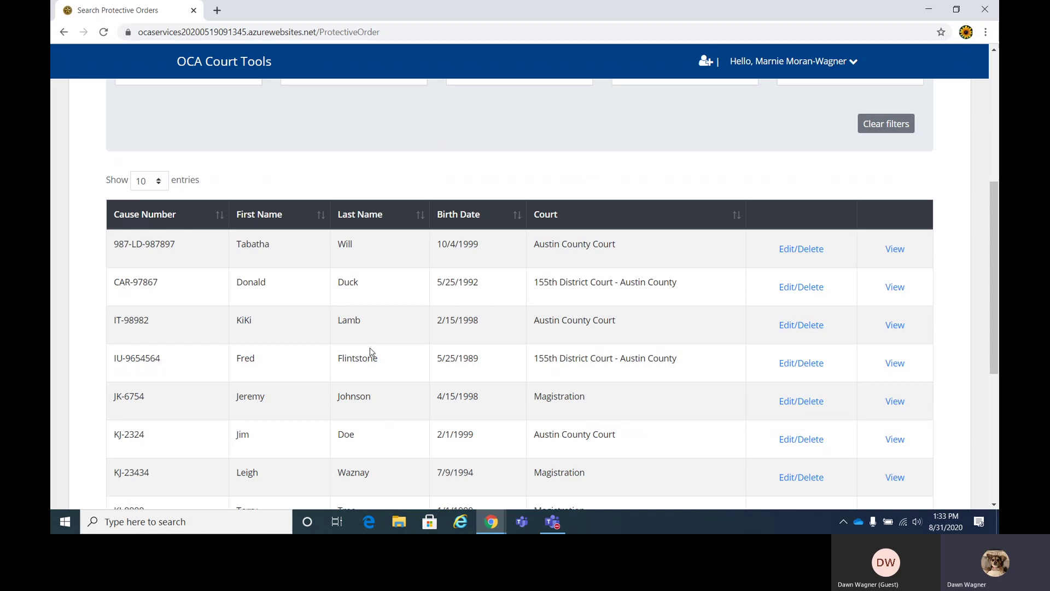
pyautogui.scroll(5, 369, 350)
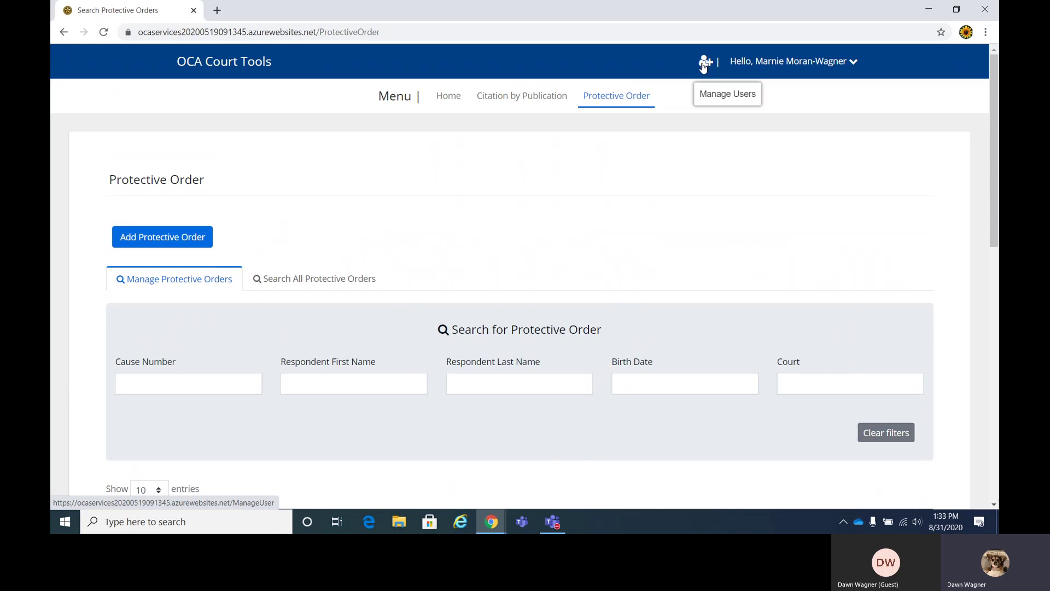
# Step: Open Manage Court Users and filter the user table by a first name to one account
pyautogui.click(704, 65)
pyautogui.scroll(-1, 376, 215)
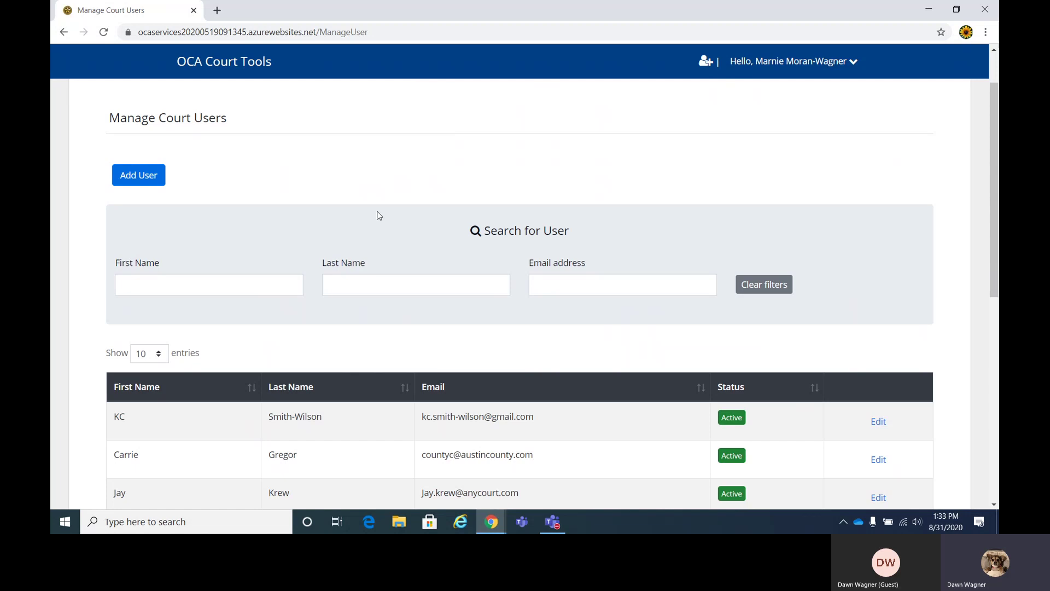
pyautogui.click(224, 287)
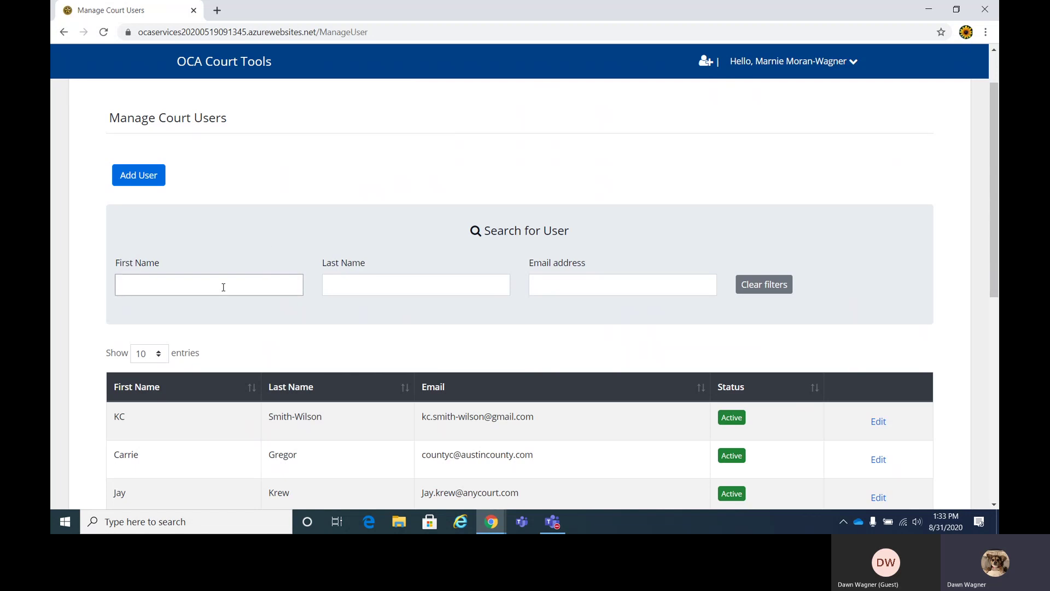
pyautogui.write('Marni')
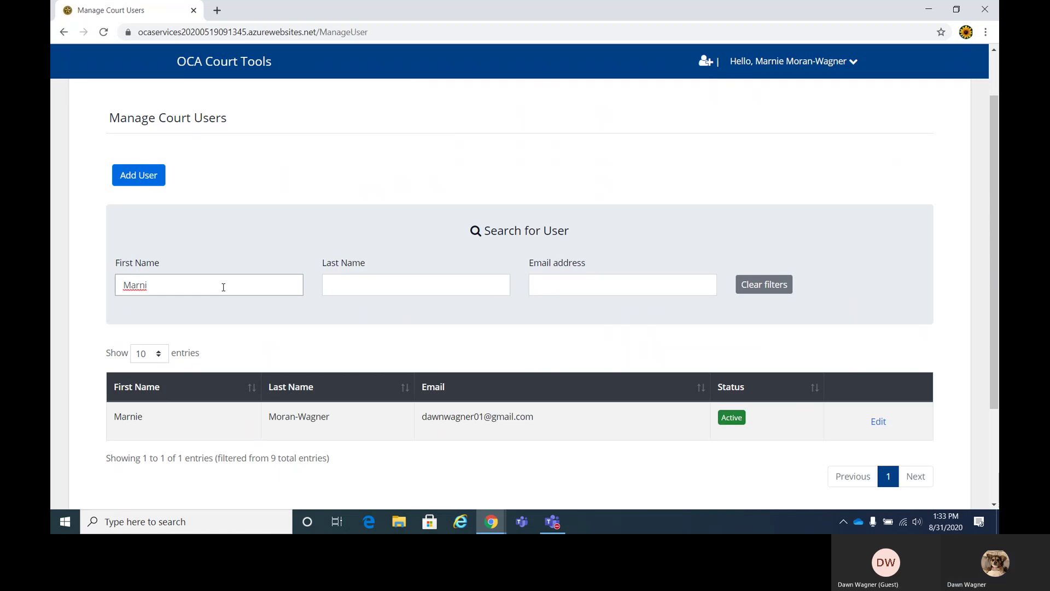
pyautogui.scroll(-2, 224, 287)
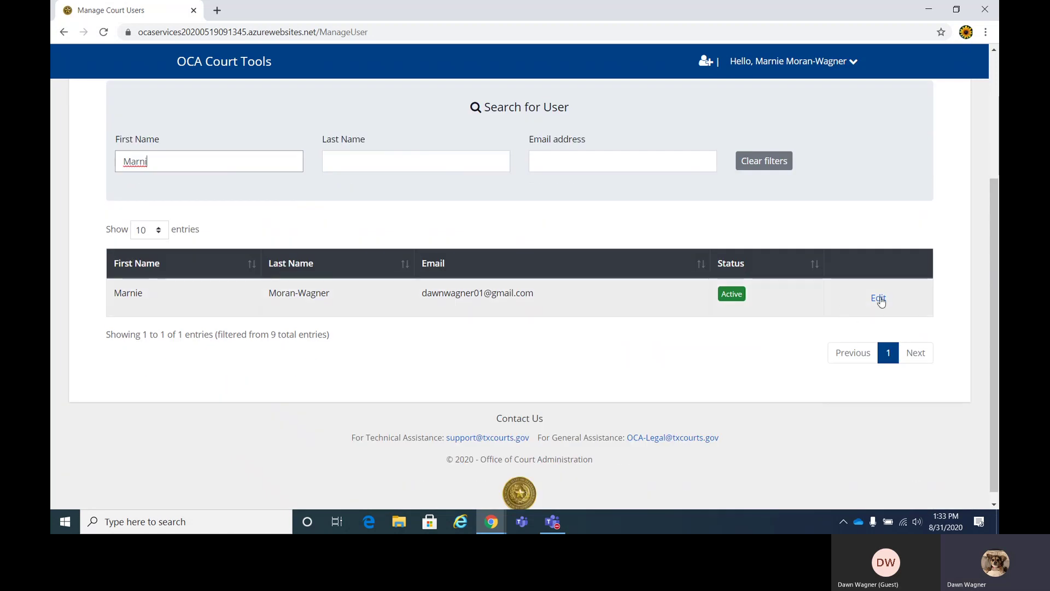
# Step: Open the user's account, toggle Manage Protective Orders off and on, and cancel without saving
pyautogui.click(875, 299)
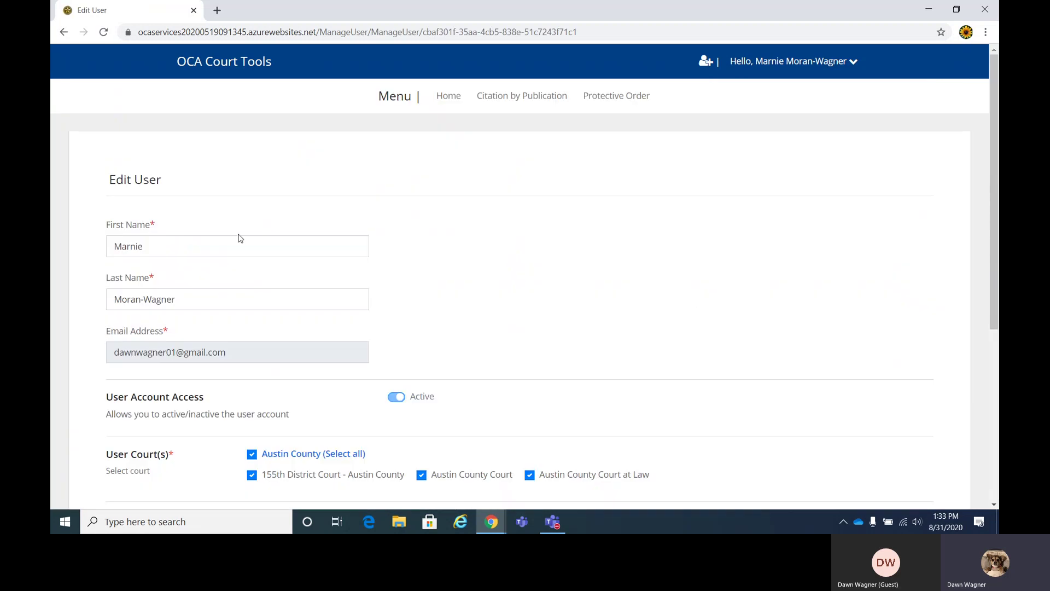
pyautogui.scroll(-2, 237, 237)
pyautogui.click(208, 234)
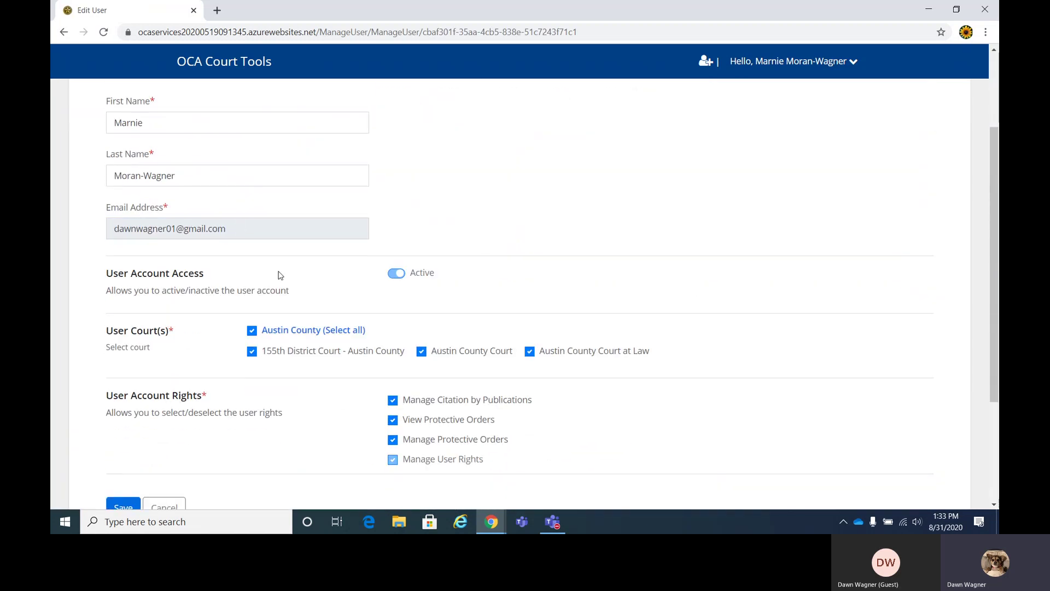
pyautogui.scroll(-2, 277, 274)
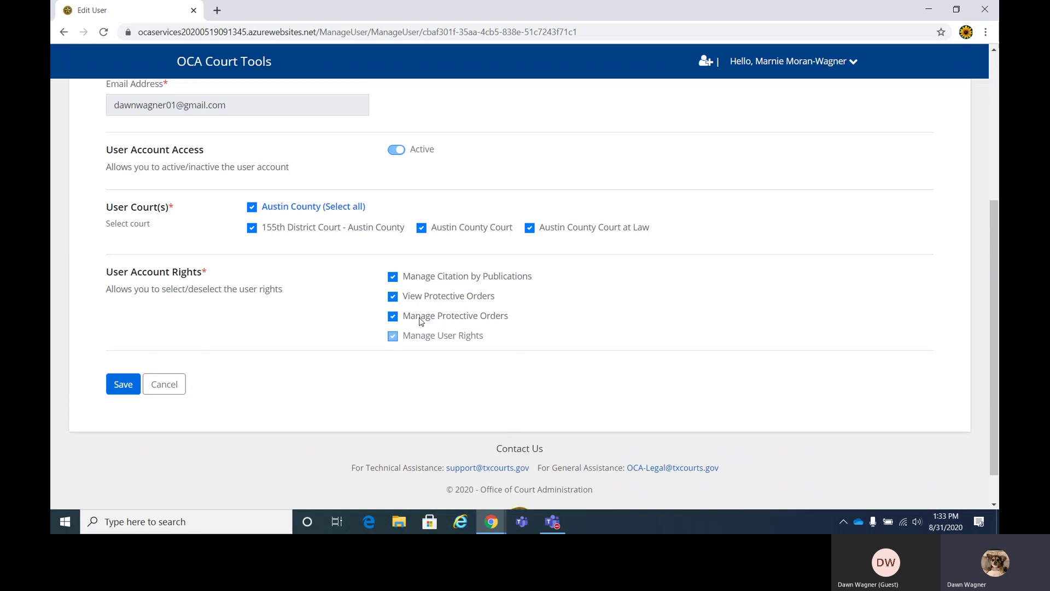
pyautogui.click(500, 323)
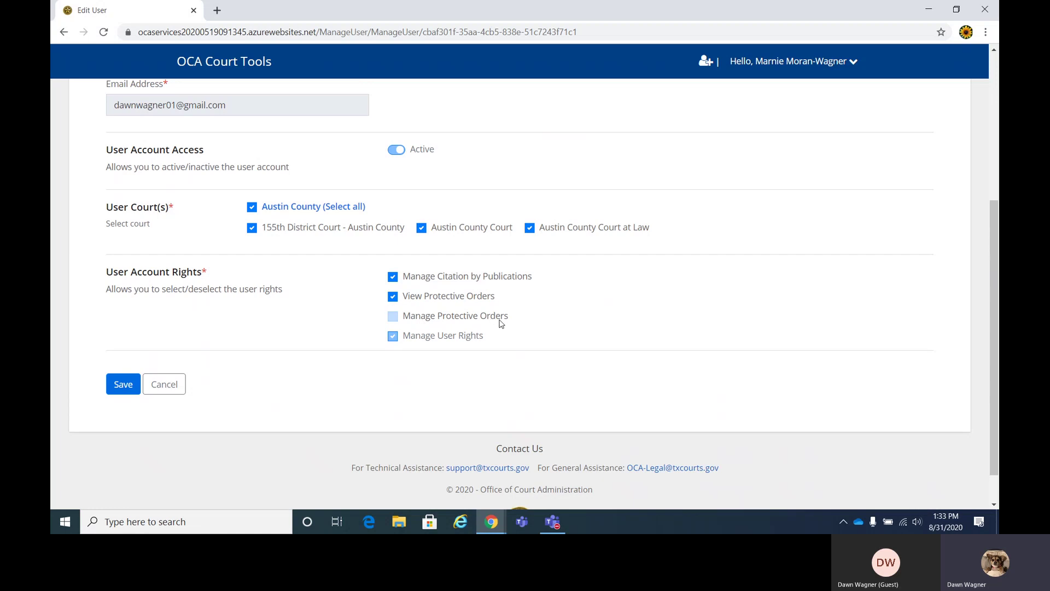
pyautogui.click(392, 317)
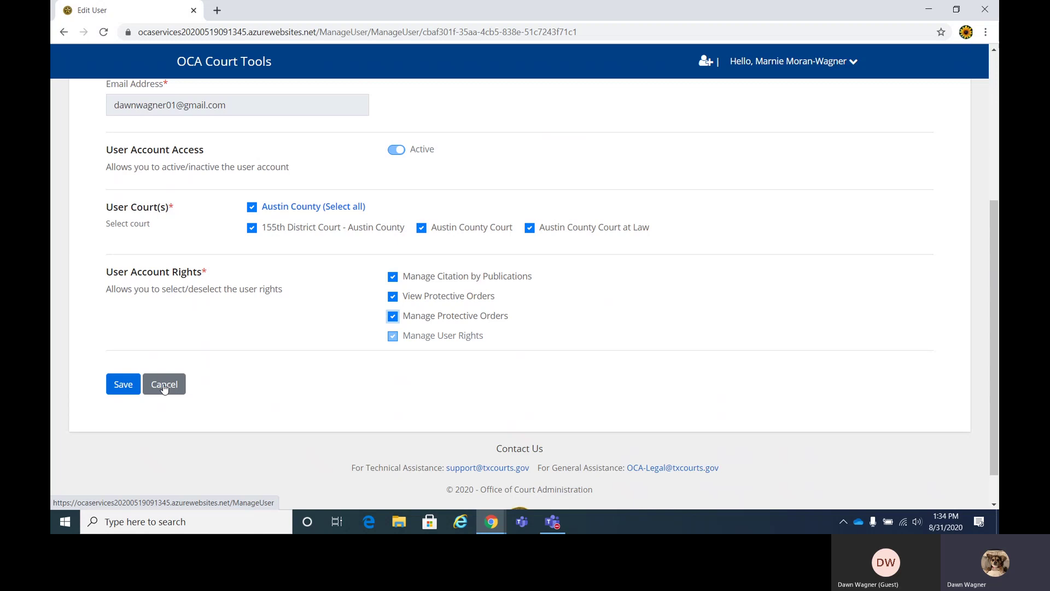
pyautogui.click(164, 385)
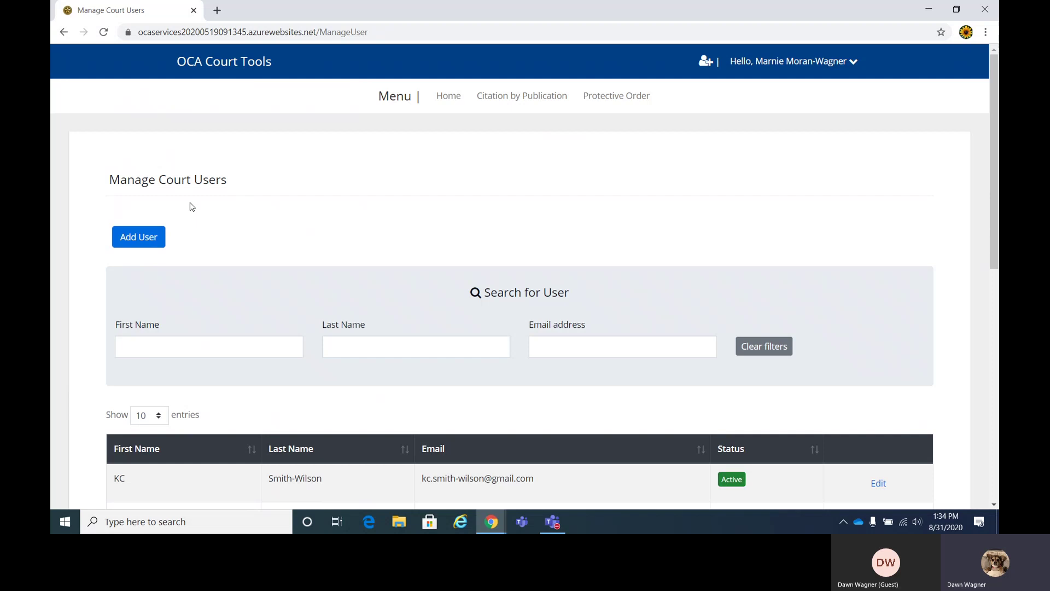
# Step: Return to the Protective Order page and scroll the orders table down and back up
pyautogui.click(611, 102)
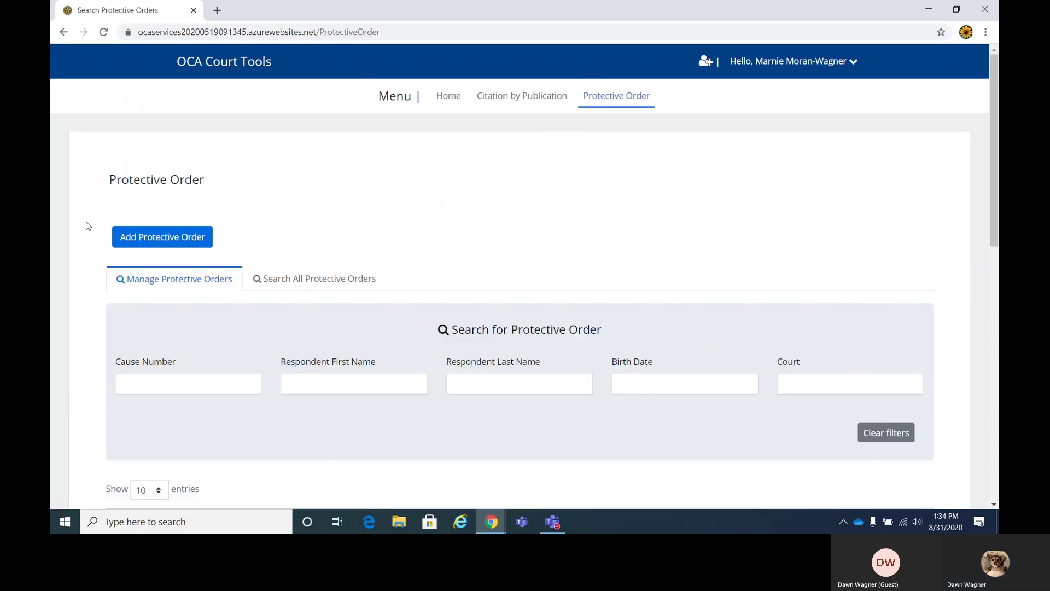
pyautogui.scroll(-2, 212, 211)
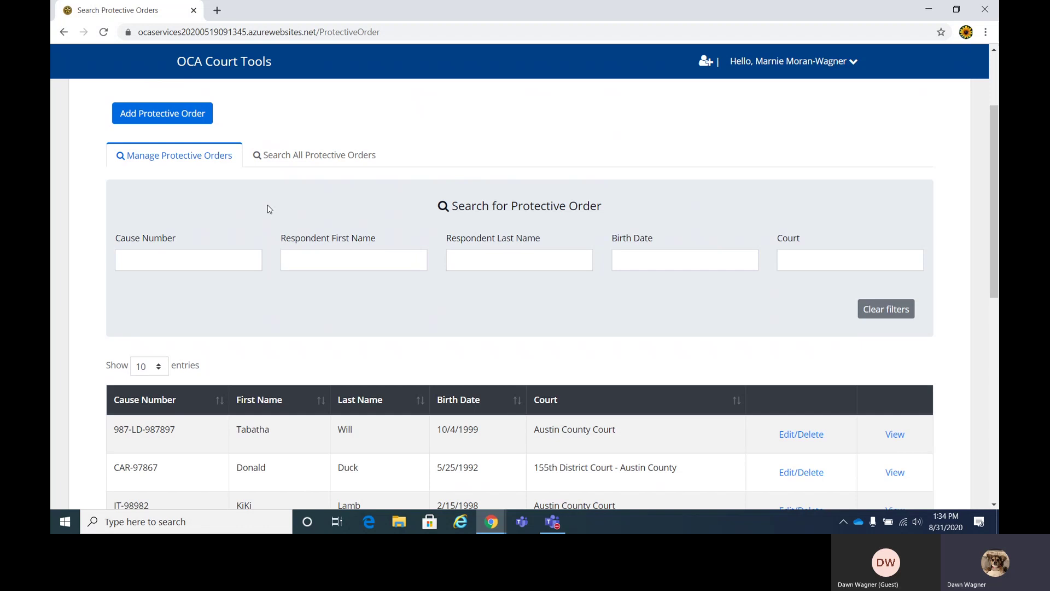
pyautogui.scroll(-3, 272, 194)
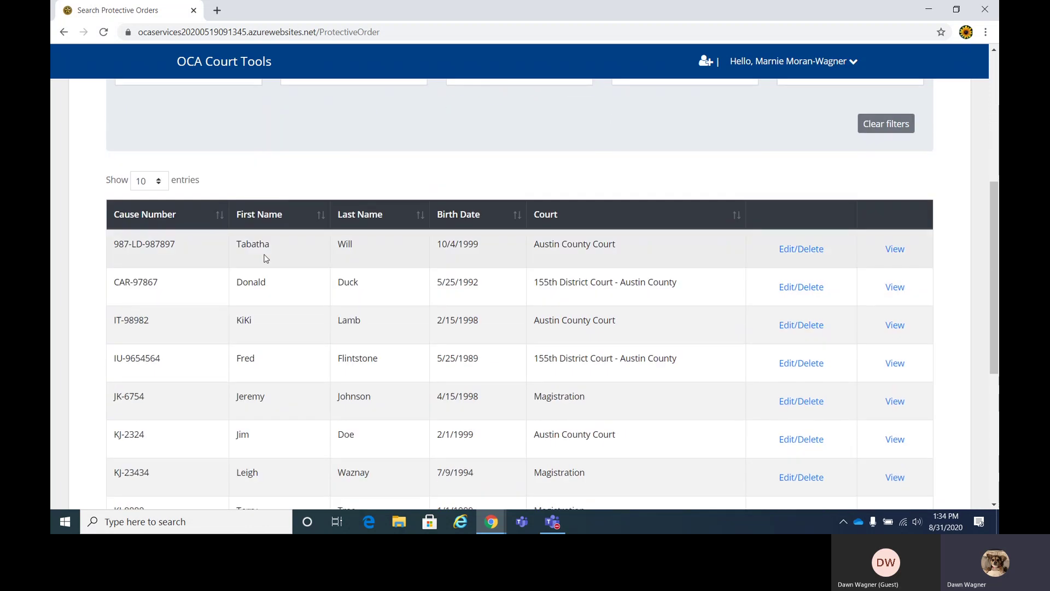
pyautogui.scroll(4, 266, 258)
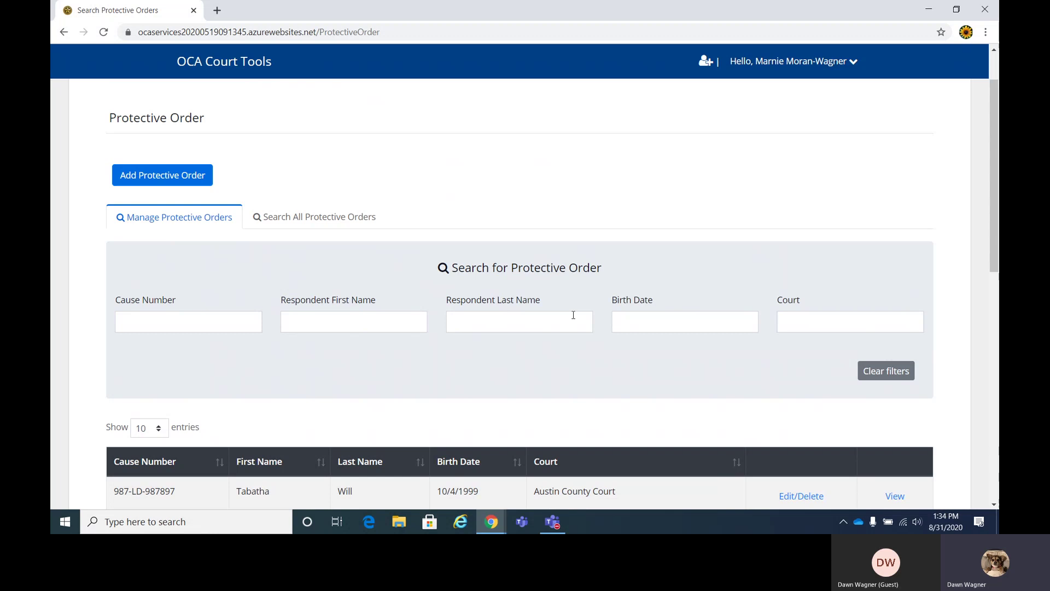
pyautogui.scroll(1, 243, 190)
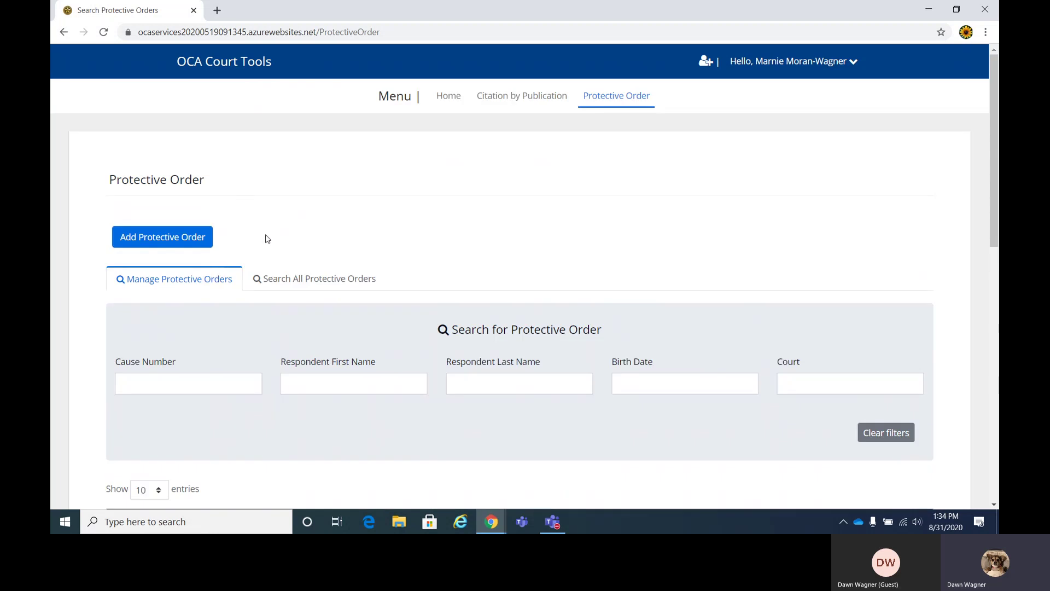
# Step: Add a new protective order with cause number MOEP-2233, marked Yes as a magistrate's emergency order
pyautogui.click(175, 232)
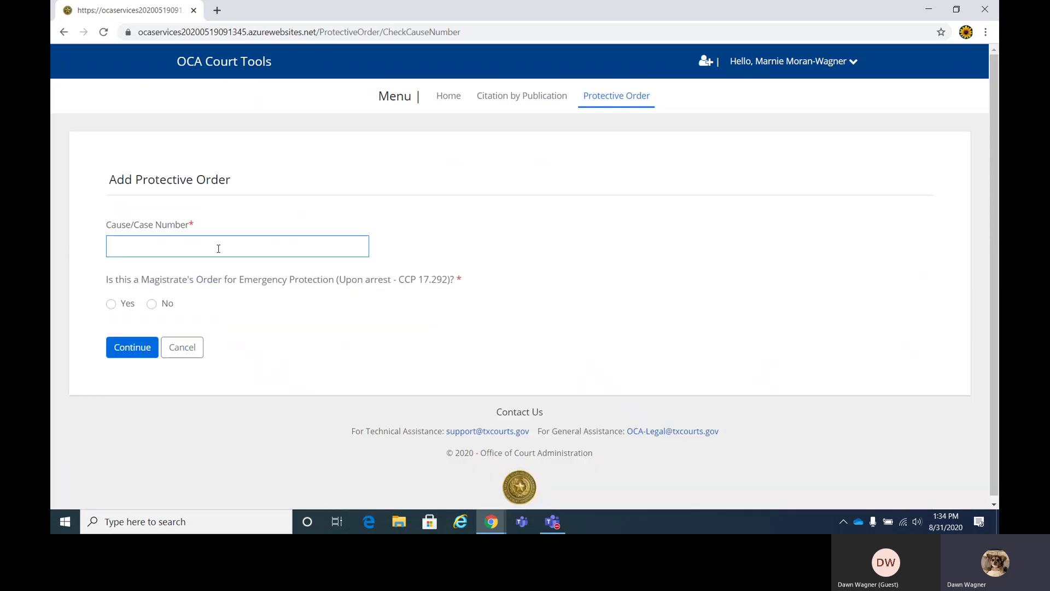
pyautogui.click(217, 243)
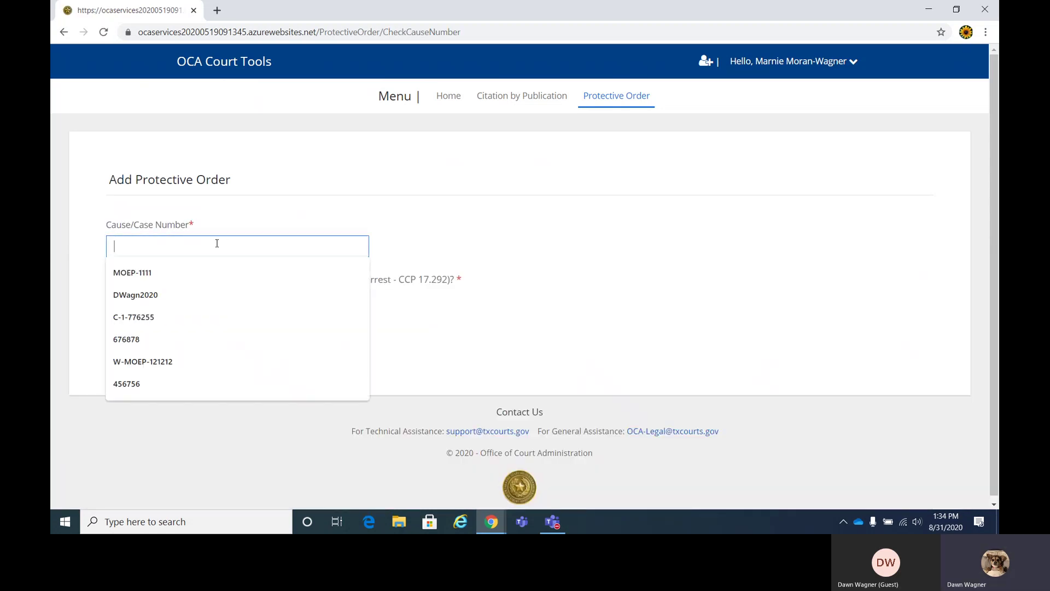
pyautogui.write('MOEP-')
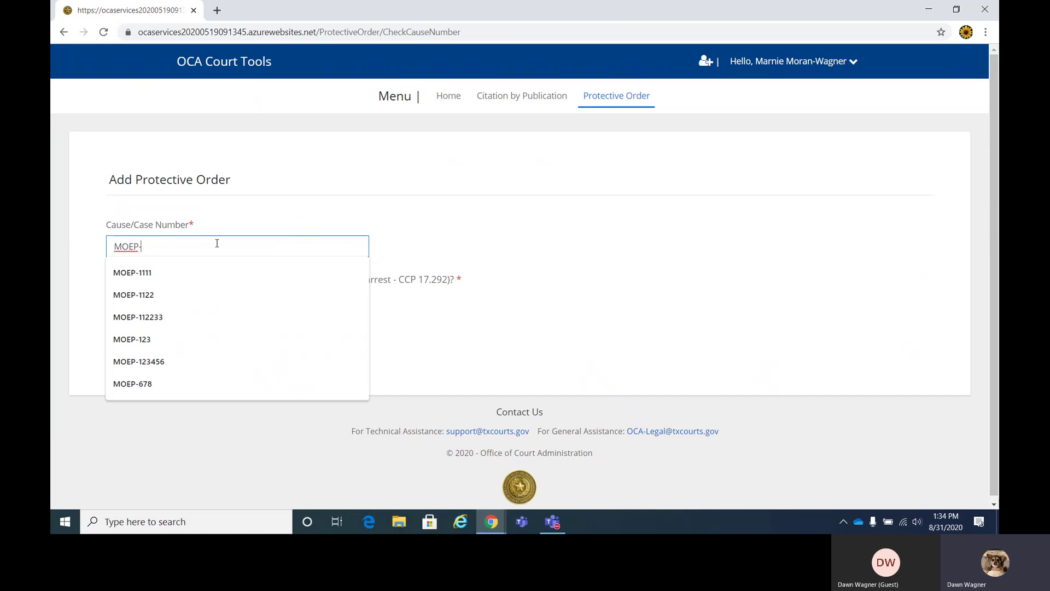
pyautogui.write('2233')
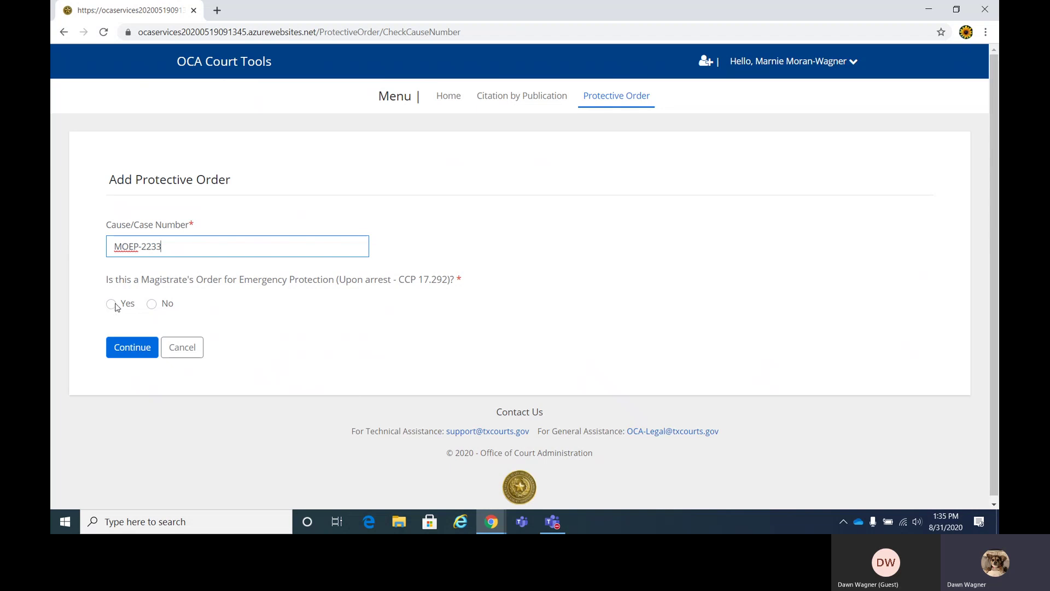
pyautogui.click(111, 304)
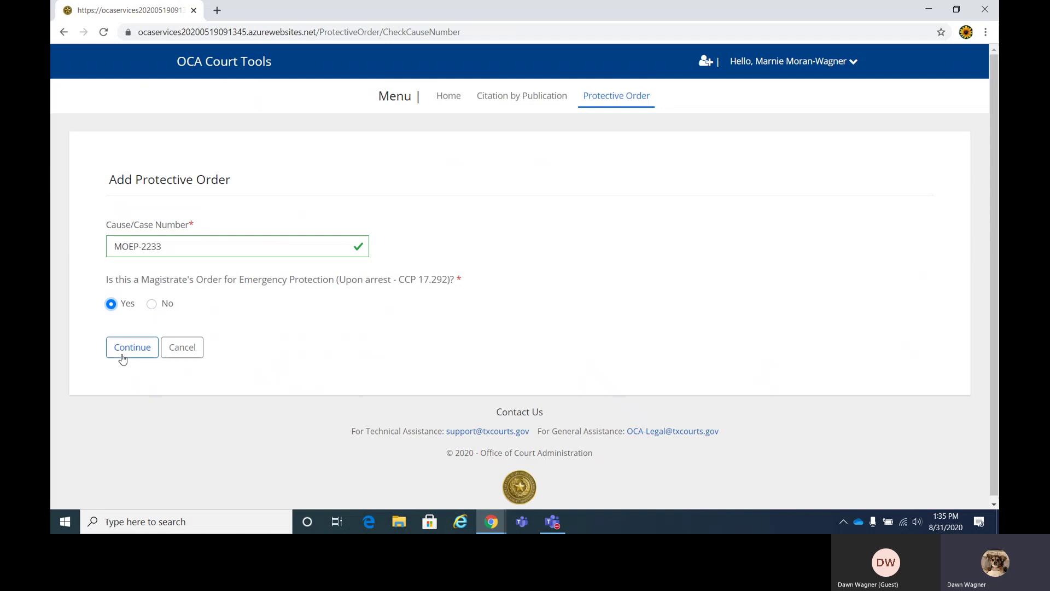
pyautogui.click(122, 351)
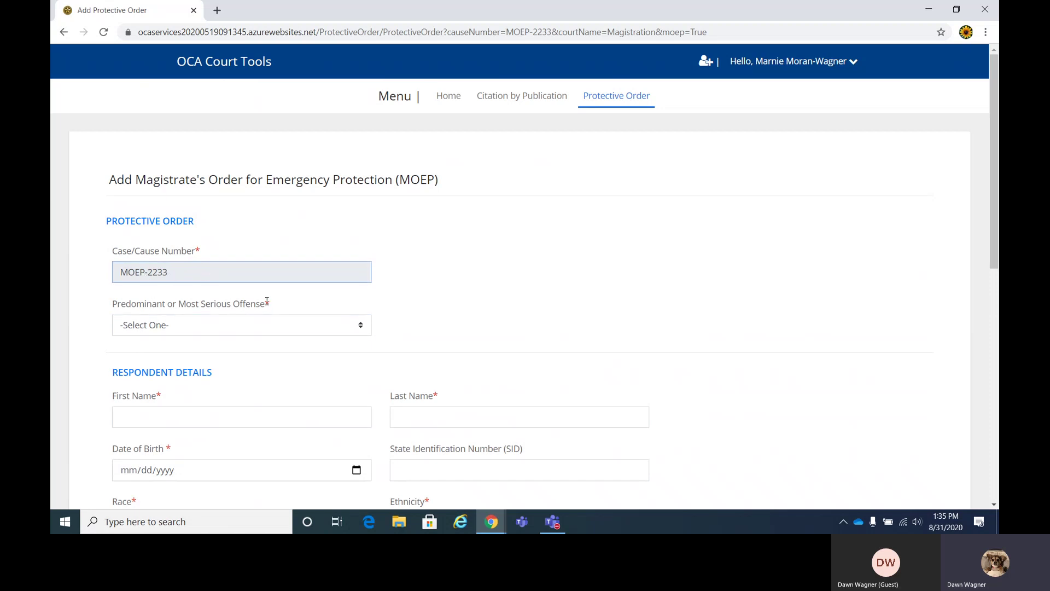
# Step: Set the offense type to Offense Involving Family Violence
pyautogui.click(363, 325)
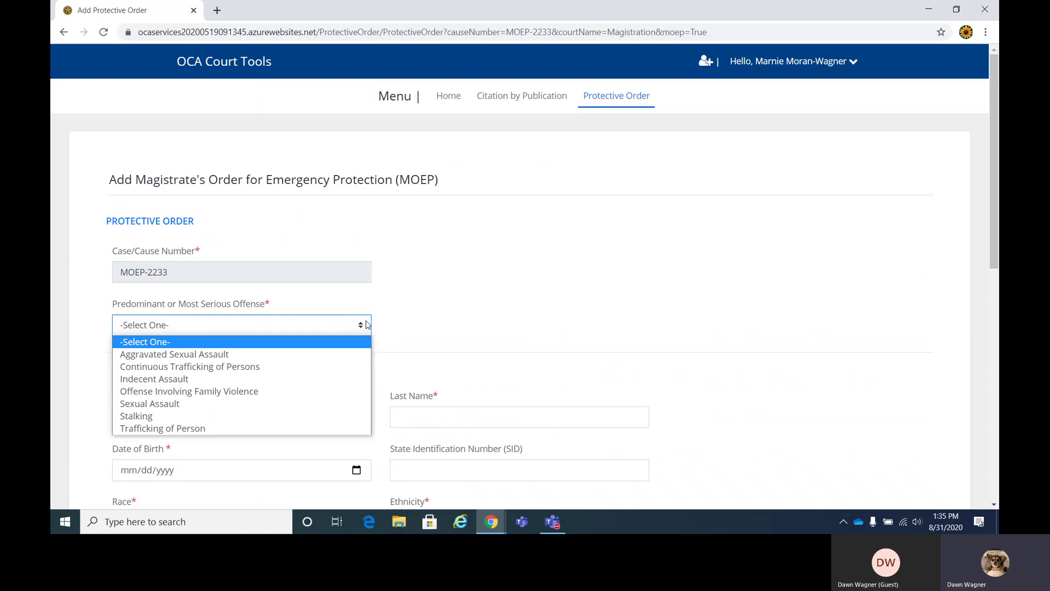
pyautogui.click(219, 391)
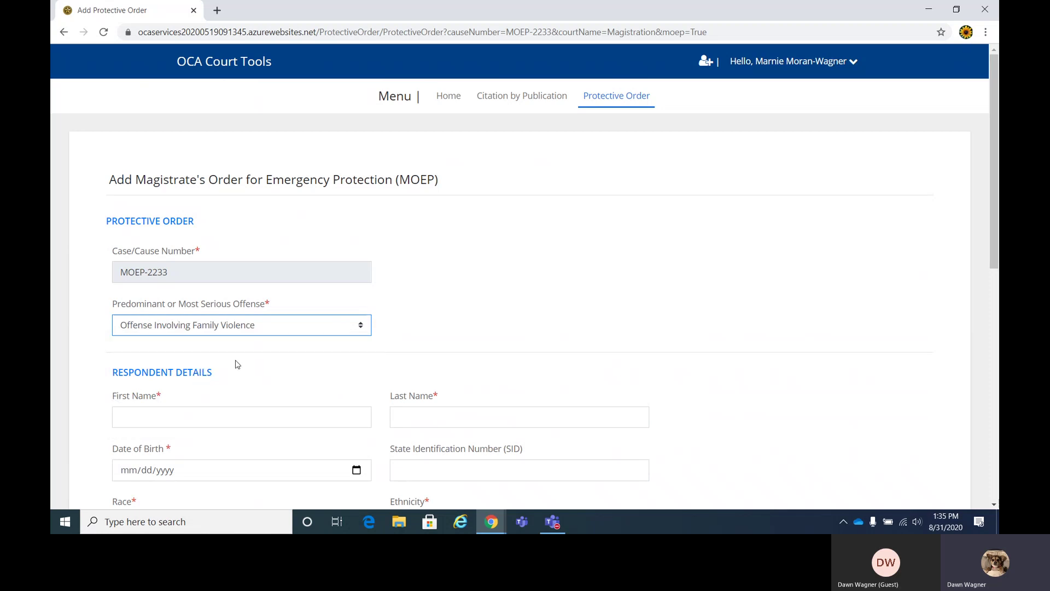
pyautogui.scroll(-1, 234, 363)
# Step: Enter the respondent's first and last name
pyautogui.click(178, 362)
pyautogui.scroll(-1, 178, 362)
pyautogui.click(200, 297)
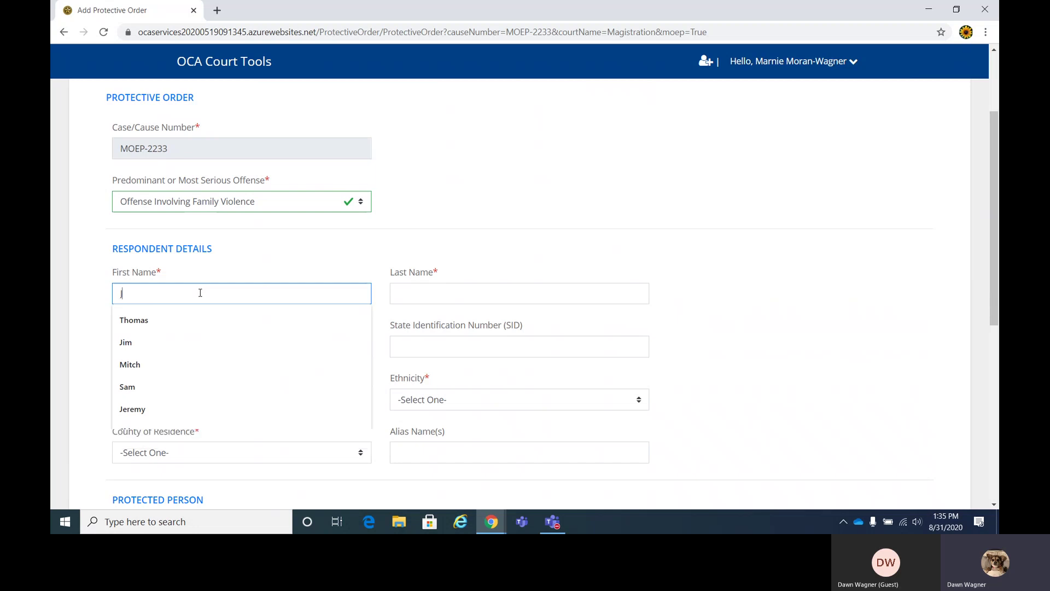
pyautogui.write('Jon')
pyautogui.press('Tab')
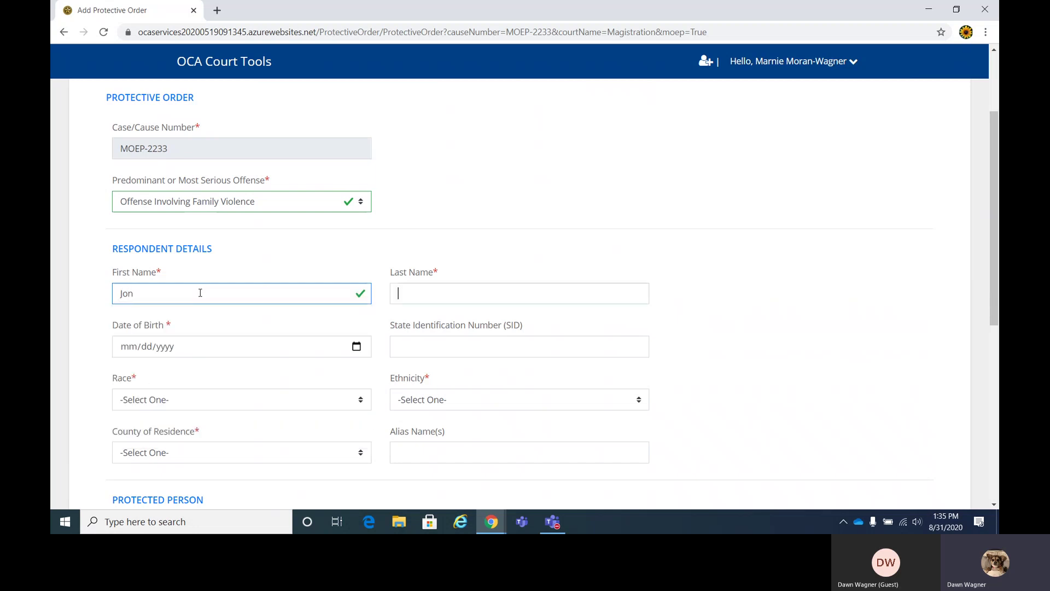
pyautogui.write('Doe')
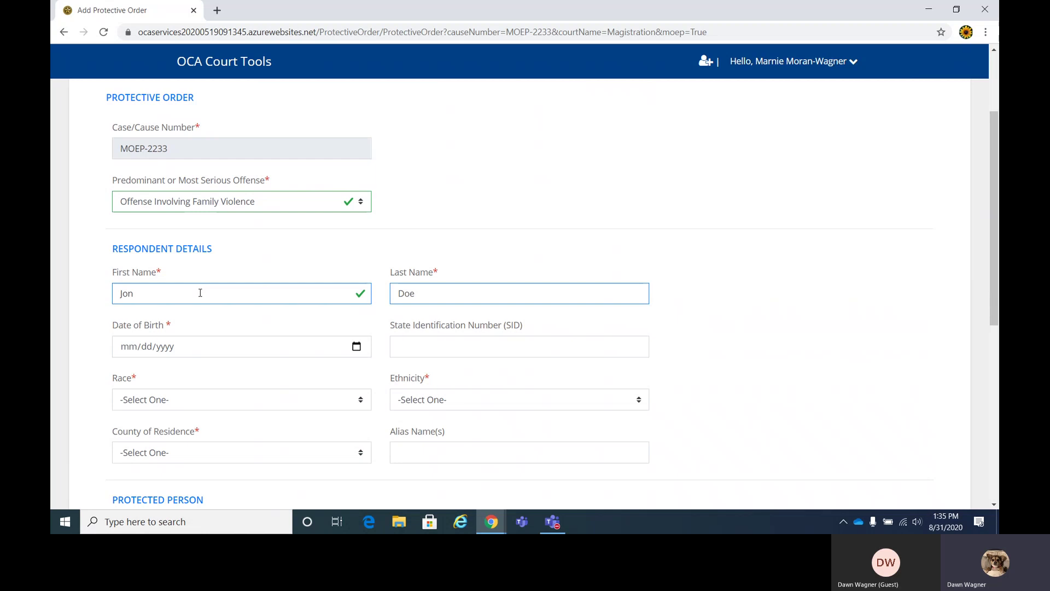
# Step: Enter the respondent's date of birth 12/12/1999 and SID 12345671
pyautogui.click(134, 349)
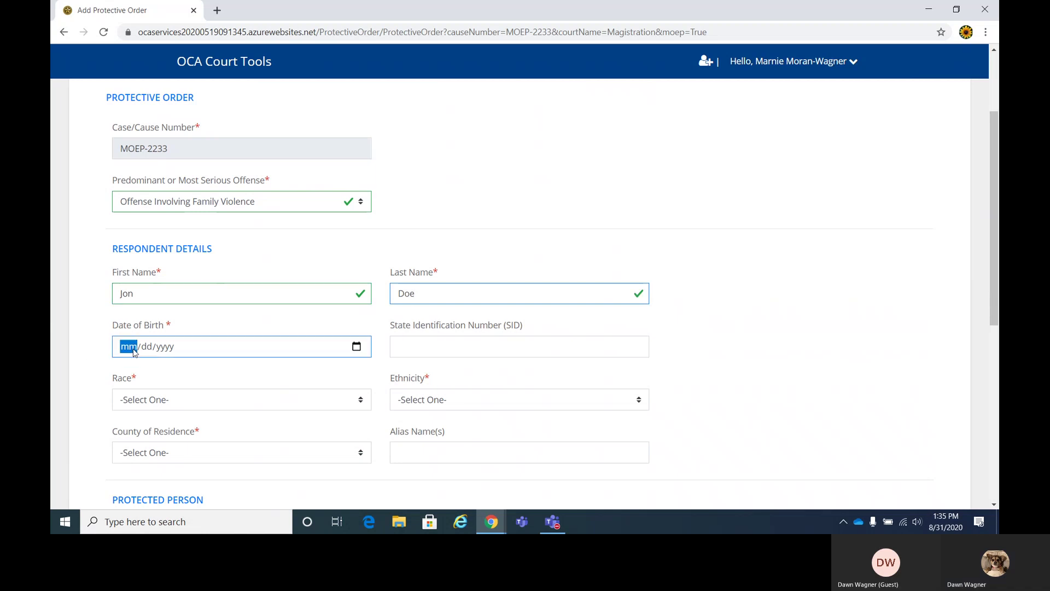
pyautogui.write('12/')
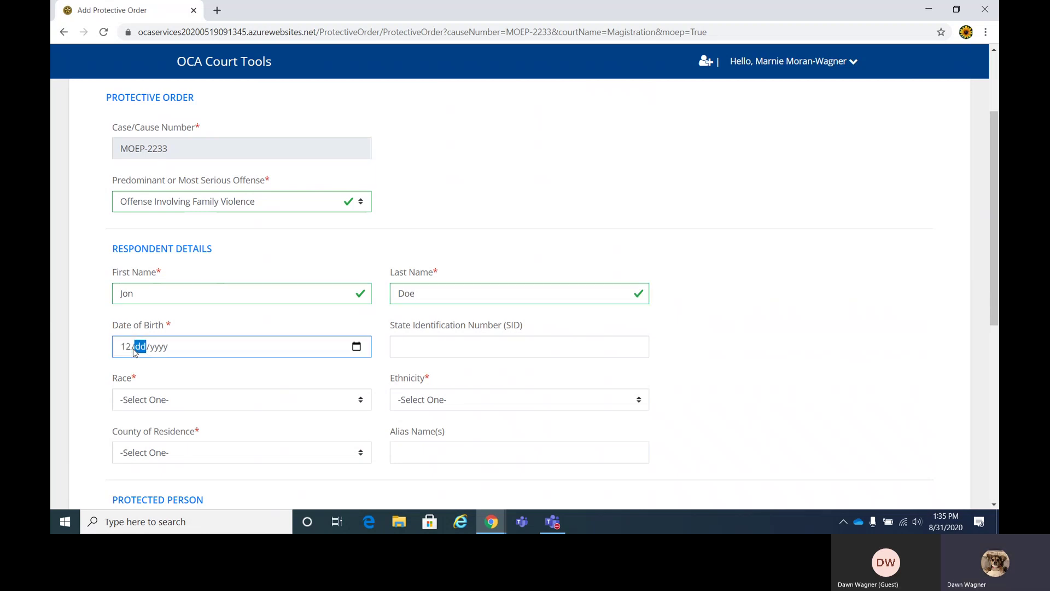
pyautogui.write('12/01999')
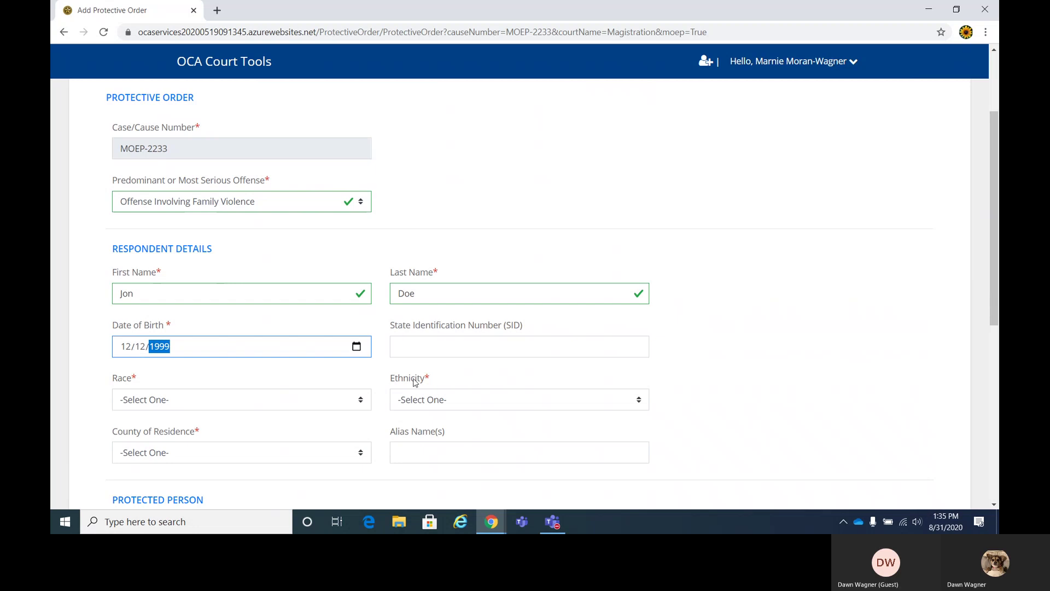
pyautogui.click(421, 348)
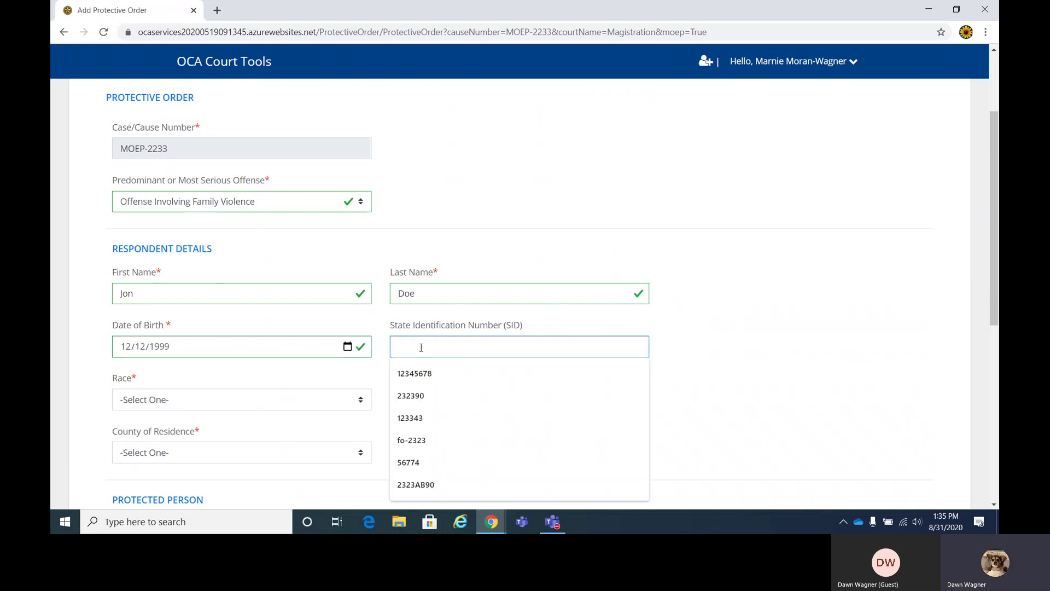
pyautogui.write('12')
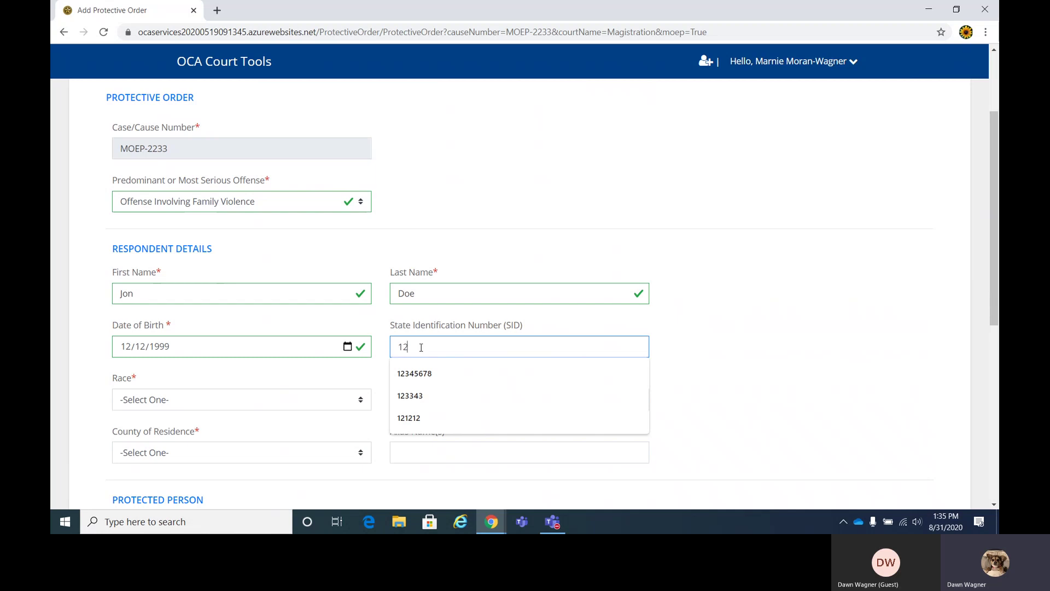
pyautogui.write('34567')
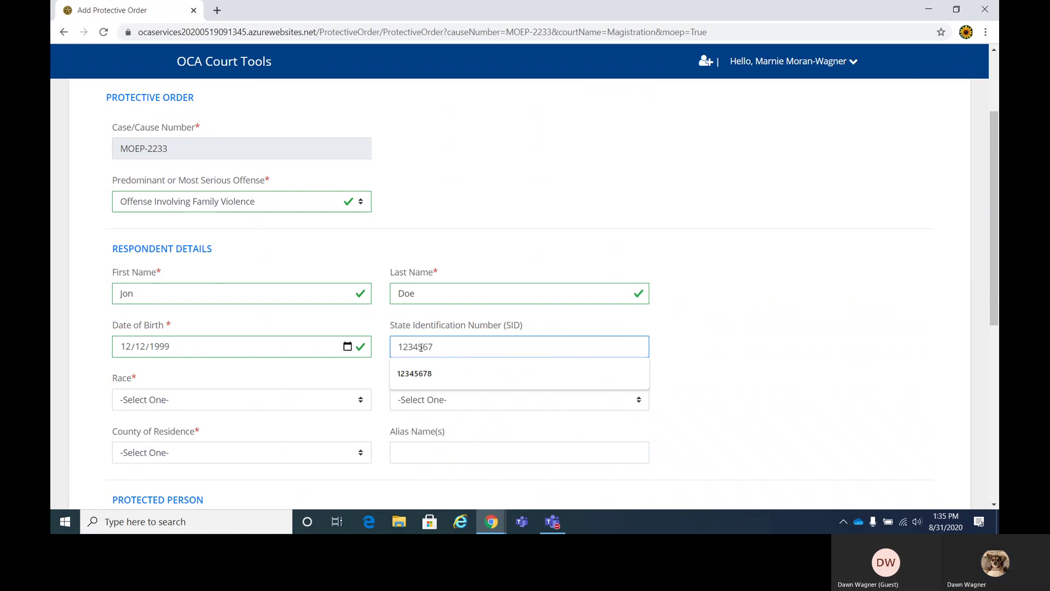
pyautogui.write('1')
pyautogui.click(212, 398)
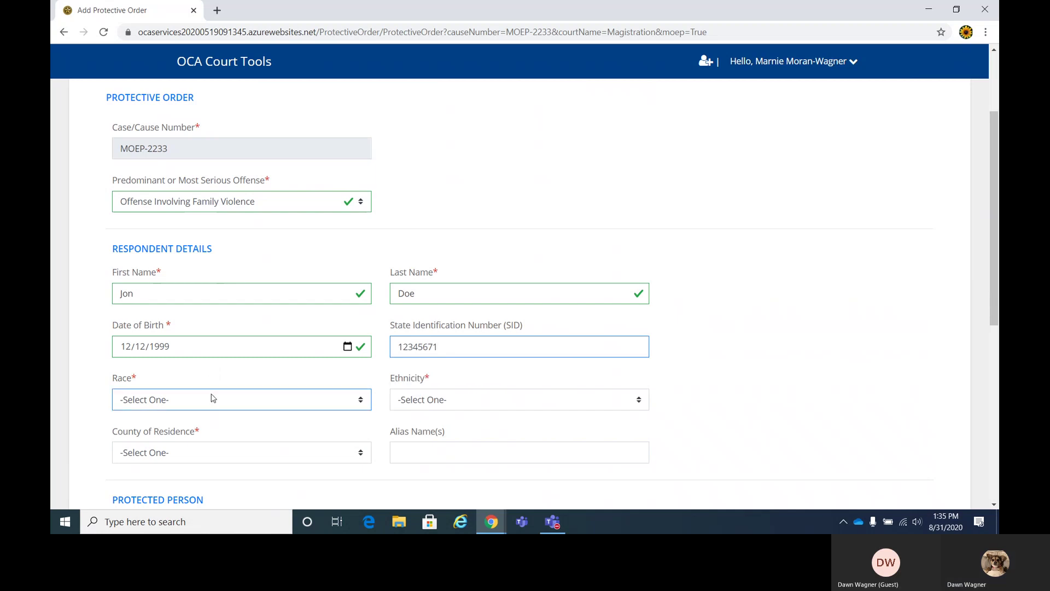
# Step: Set the respondent's Race and Ethnicity both to Unknown
pyautogui.scroll(-1, 220, 397)
pyautogui.scroll(-1, 219, 397)
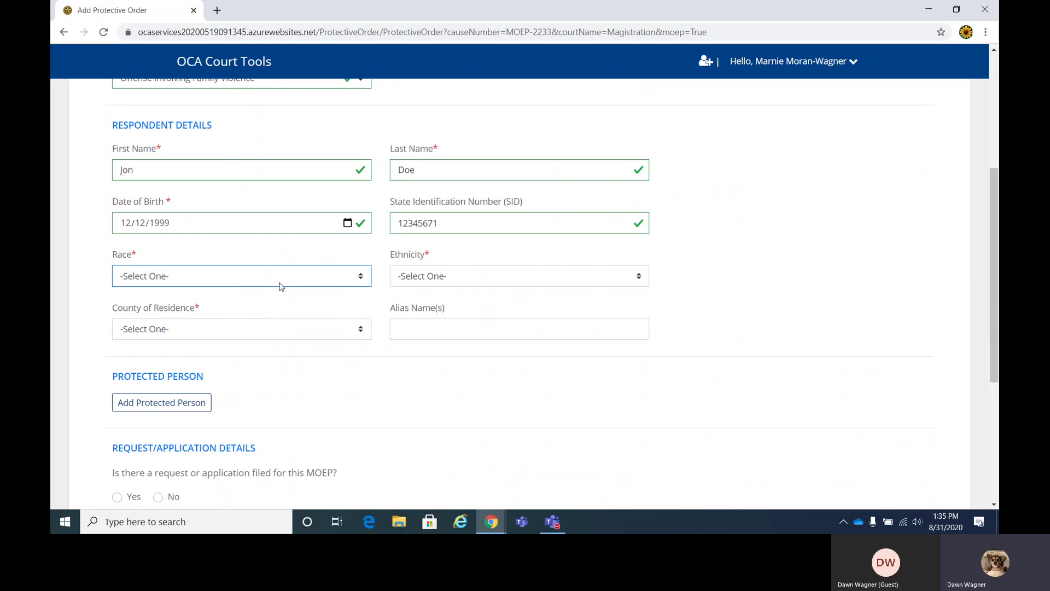
pyautogui.click(279, 282)
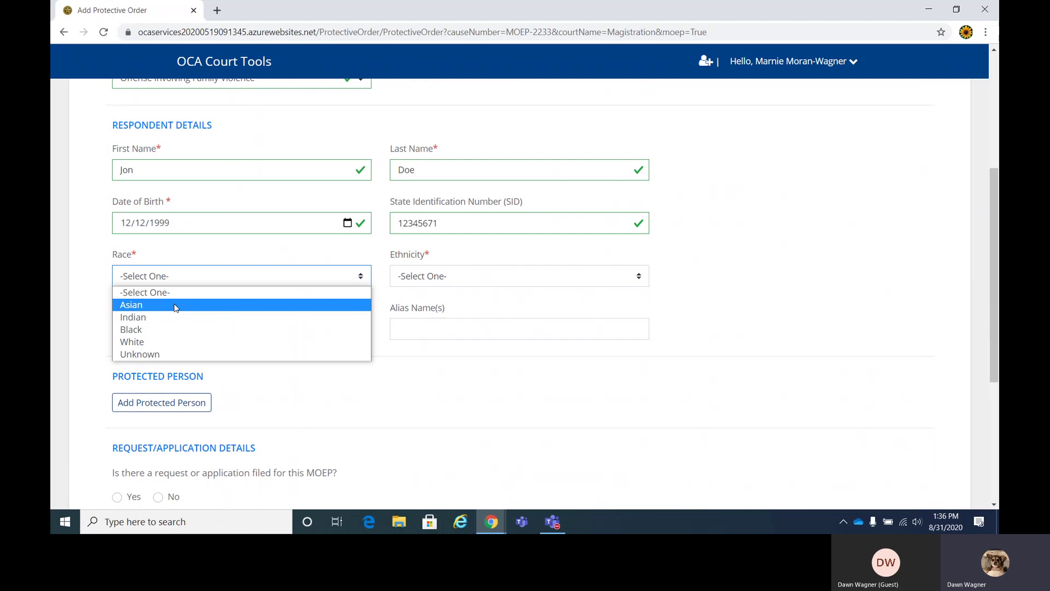
pyautogui.click(164, 354)
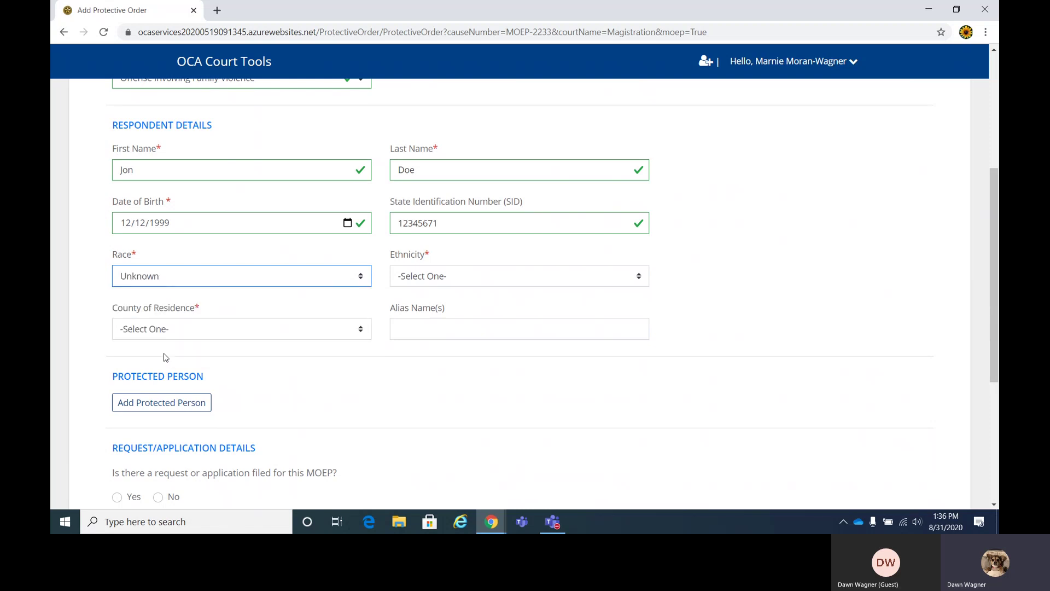
pyautogui.click(458, 278)
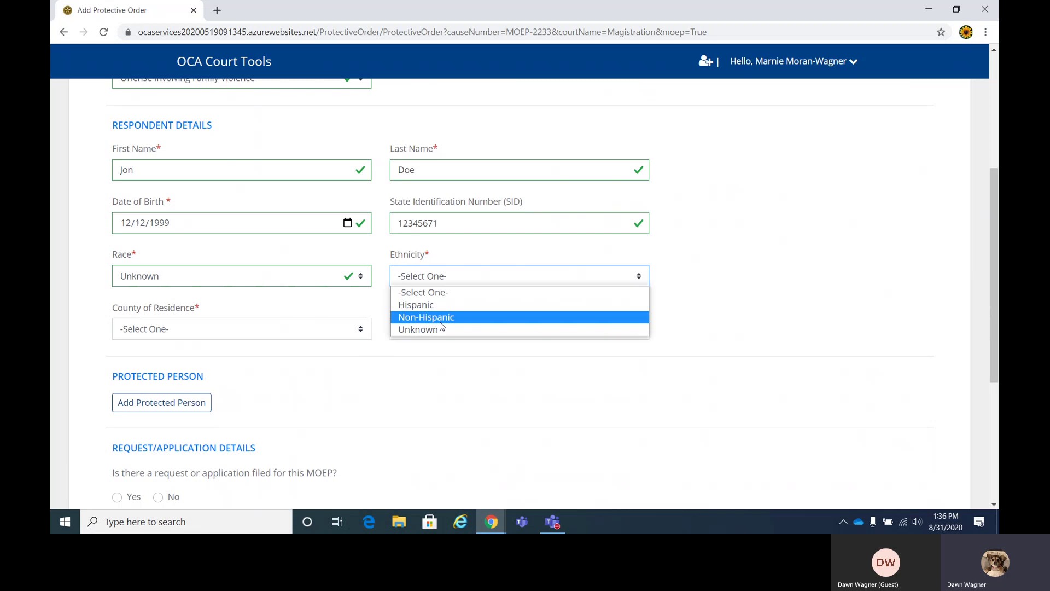
pyautogui.click(419, 329)
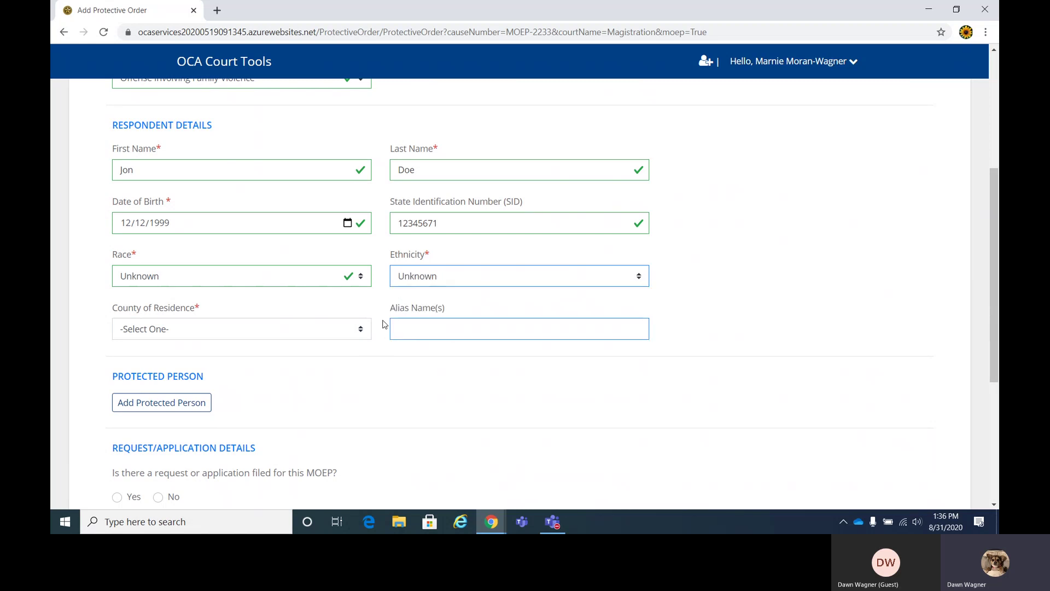
# Step: Choose Austin as the respondent's County of Residence
pyautogui.scroll(-1, 372, 309)
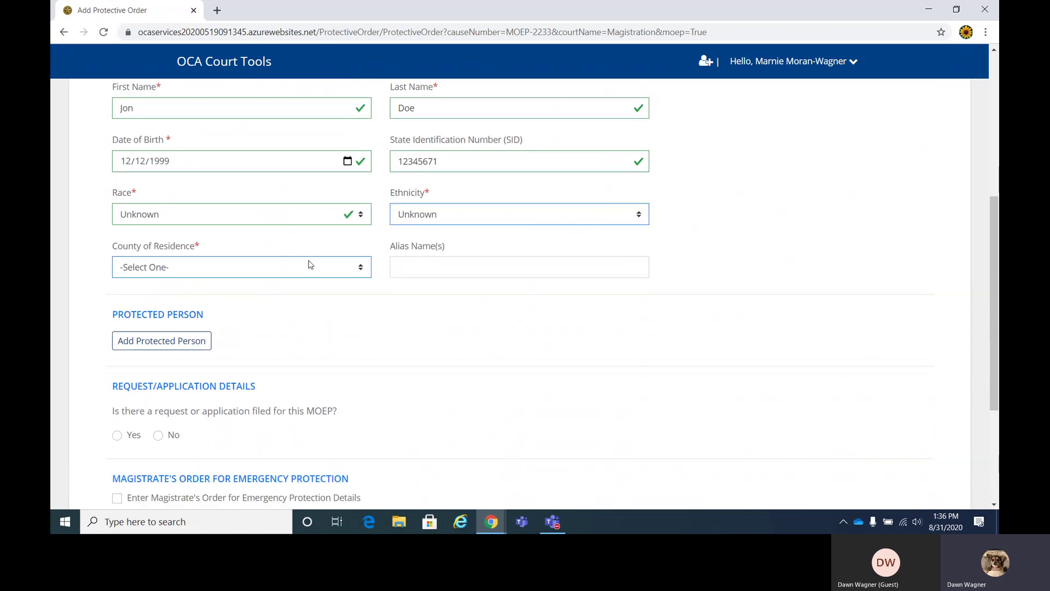
pyautogui.click(360, 272)
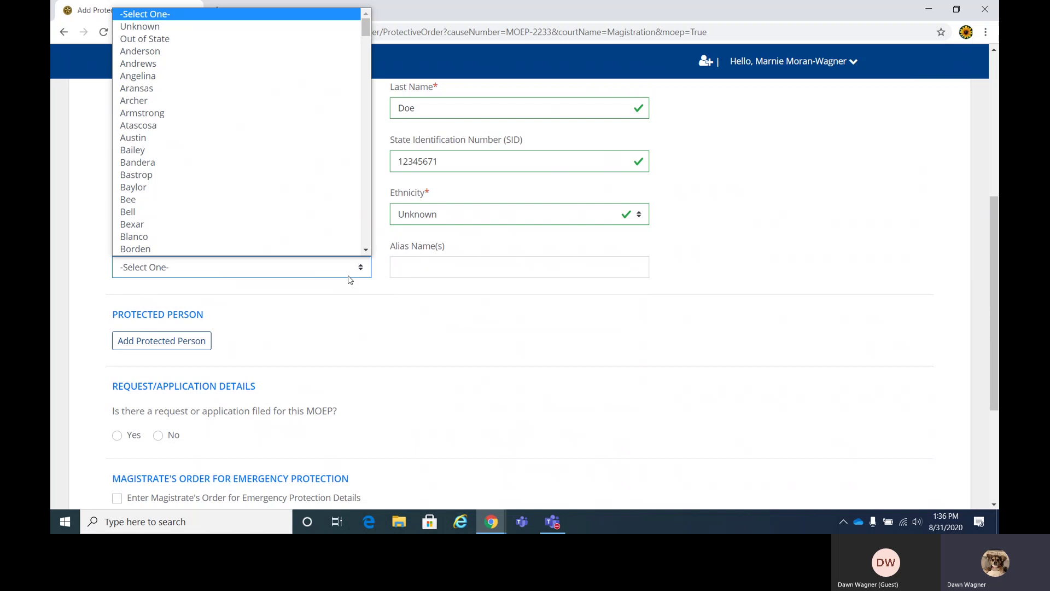
pyautogui.write('au')
pyautogui.press('Return')
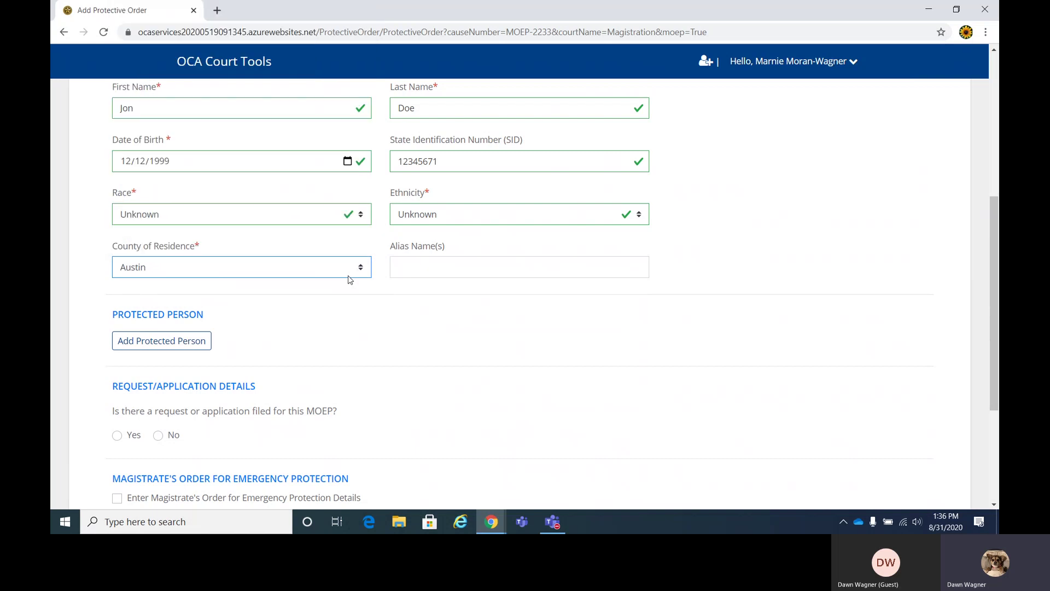
pyautogui.click(423, 268)
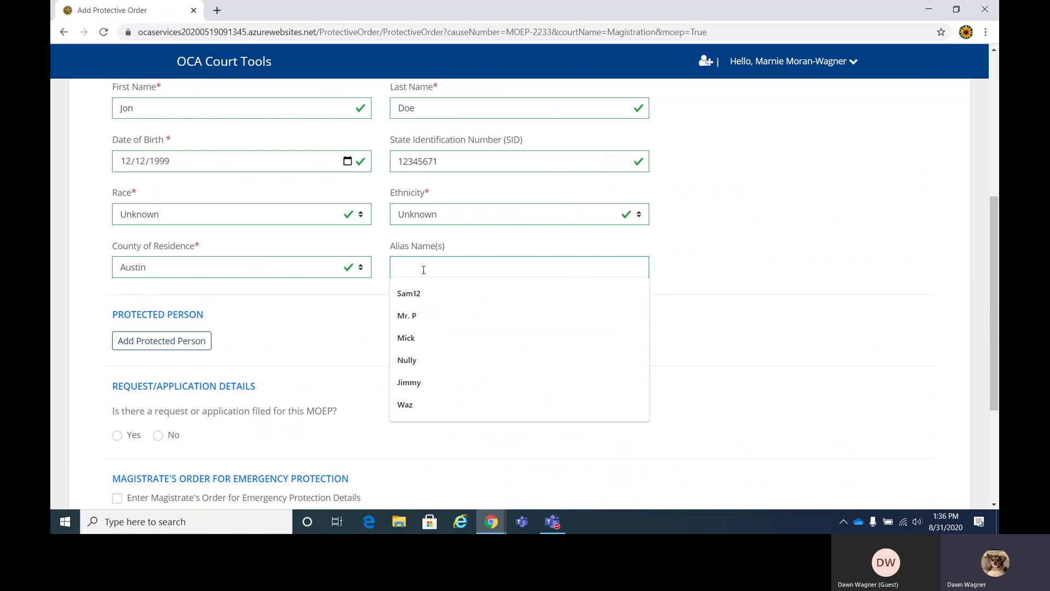
# Step: Enter the respondent's alias name and add a protected person to the order
pyautogui.write('JD')
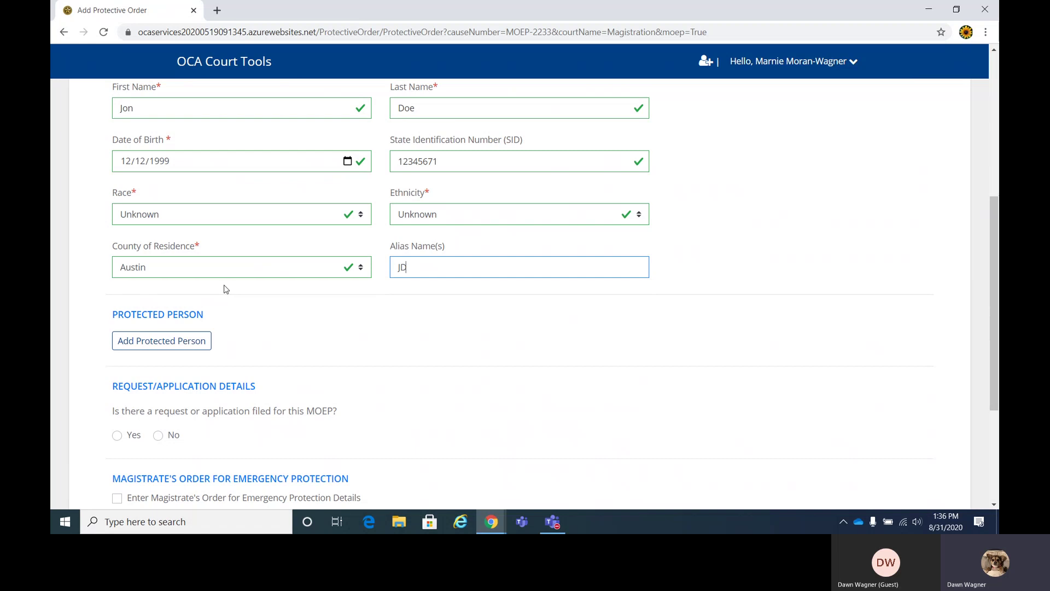
pyautogui.scroll(-1, 192, 281)
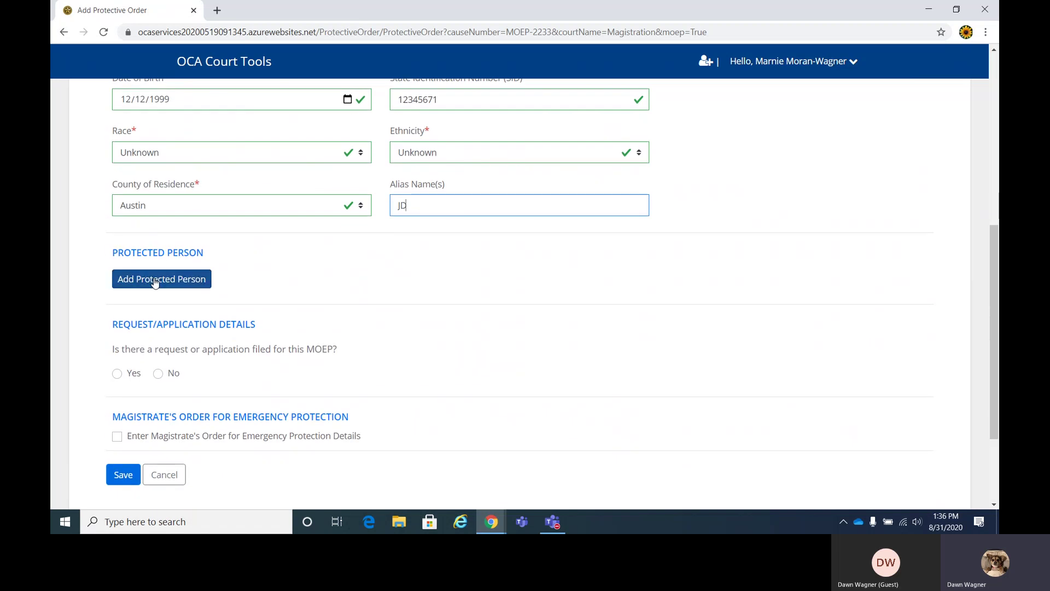
pyautogui.click(155, 283)
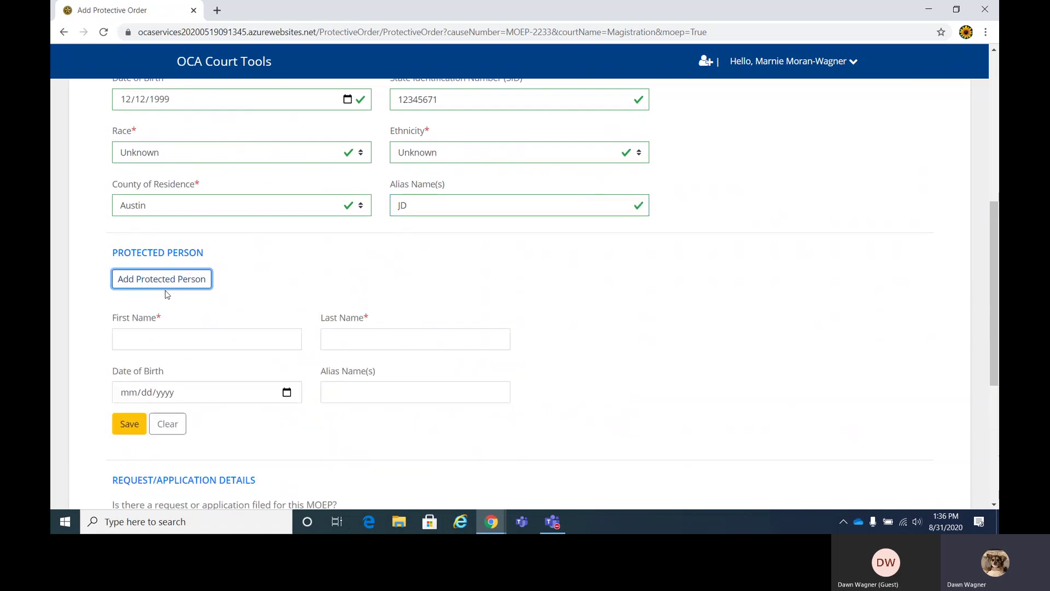
pyautogui.scroll(-2, 248, 281)
# Step: Fill in the protected person's first and last name, birth date 11/11/1999 and an alias
pyautogui.click(189, 217)
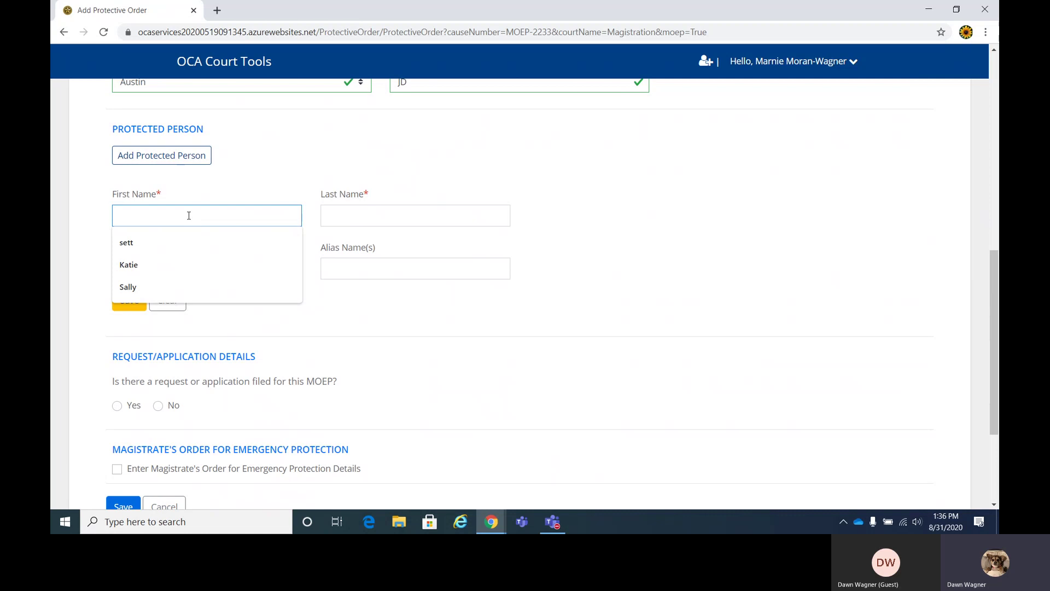
pyautogui.write('Jeannie')
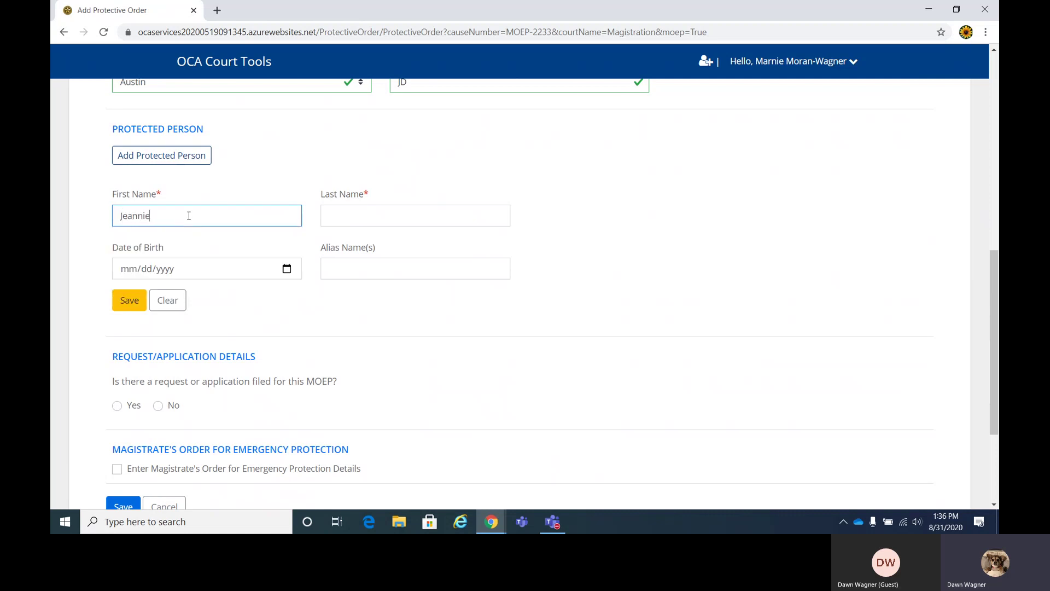
pyautogui.press('Tab')
pyautogui.write('Doe')
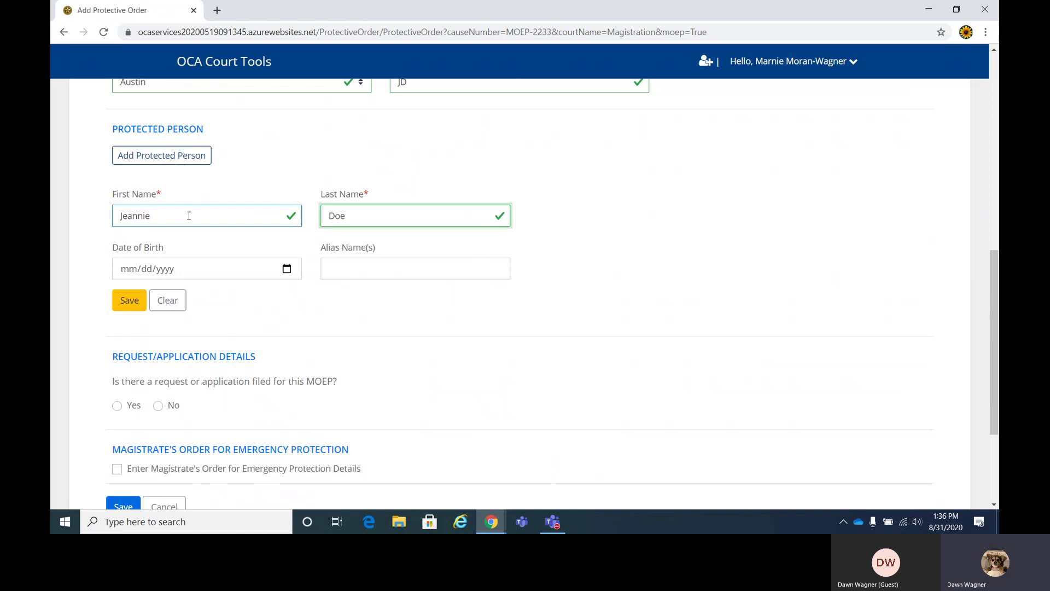
pyautogui.click(123, 270)
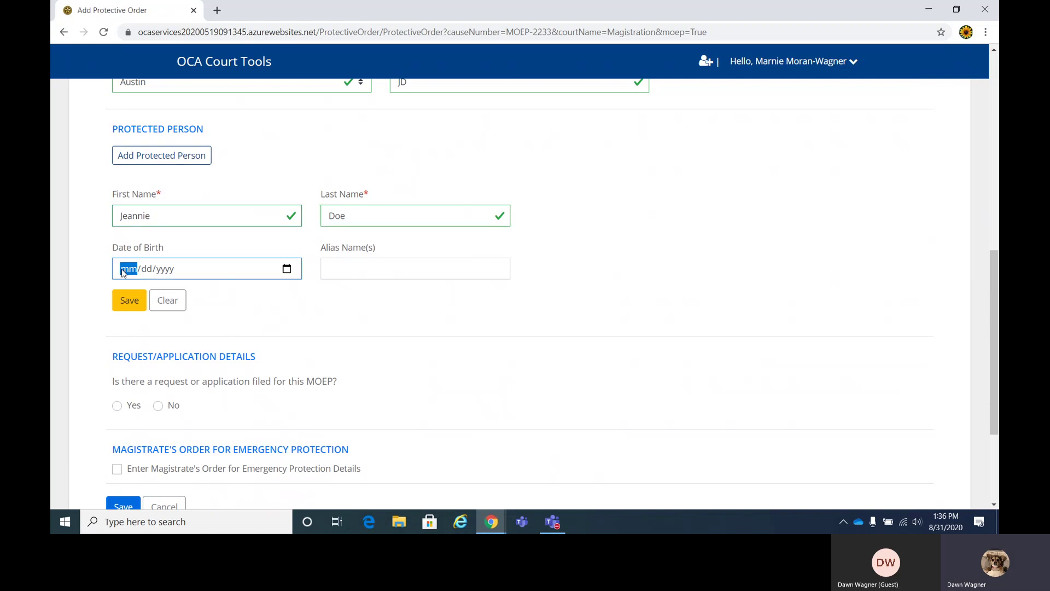
pyautogui.write('11/11/')
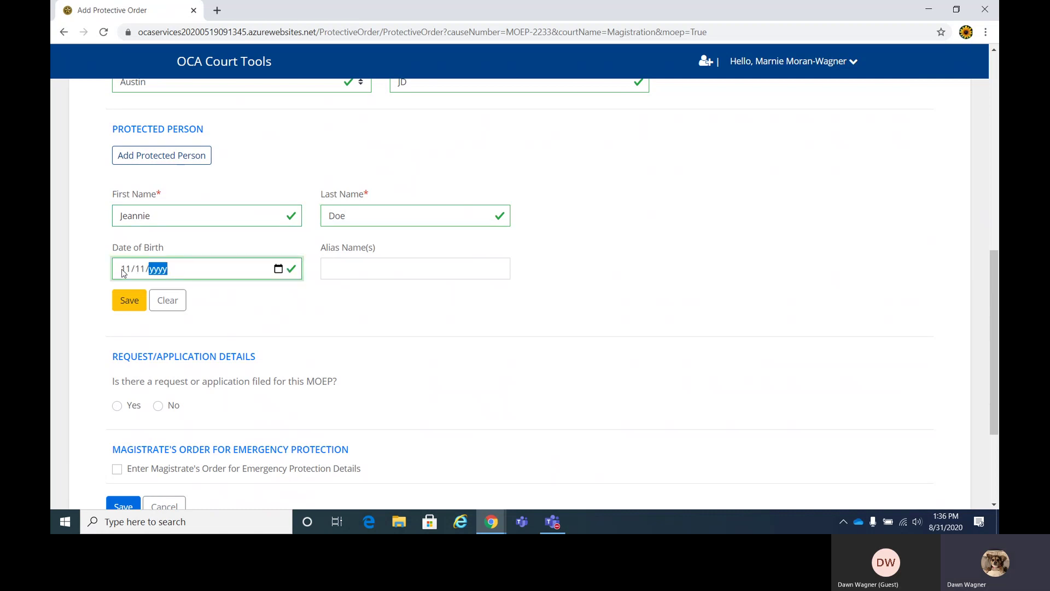
pyautogui.write('1999')
pyautogui.click(353, 271)
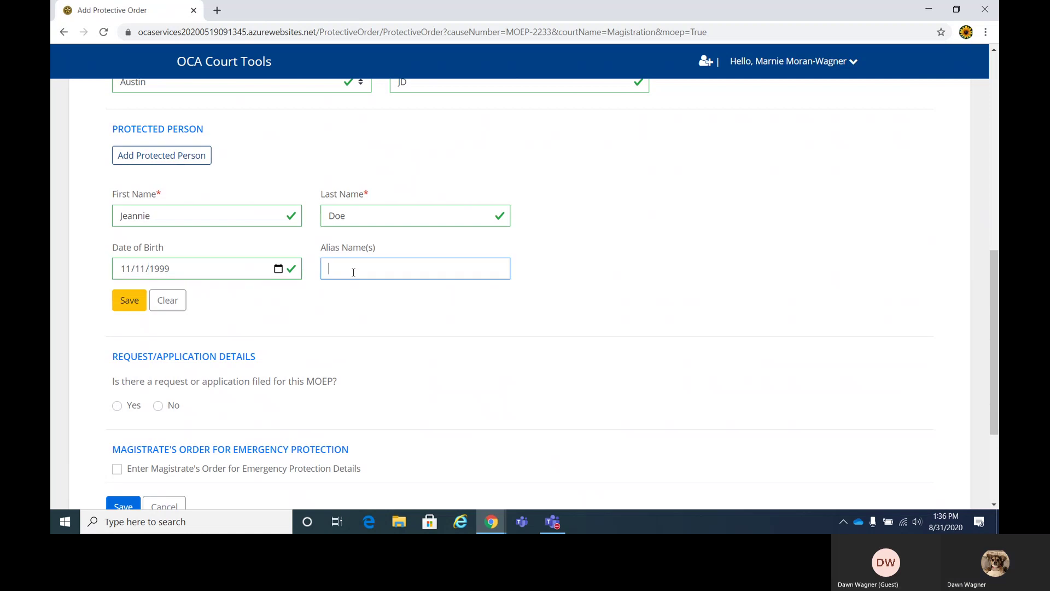
pyautogui.write('JDoe')
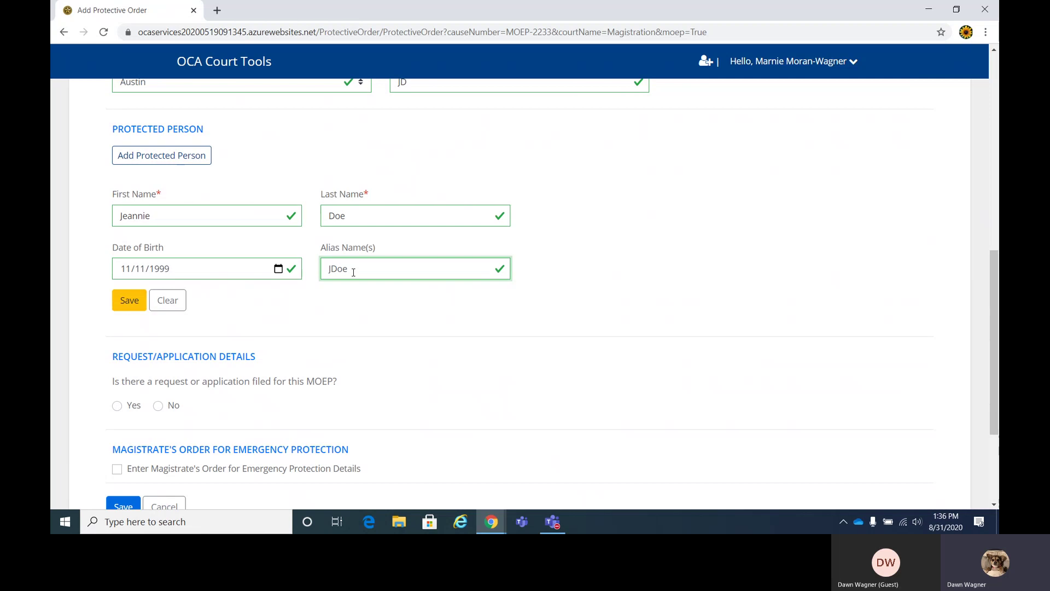
pyautogui.scroll(-3, 353, 272)
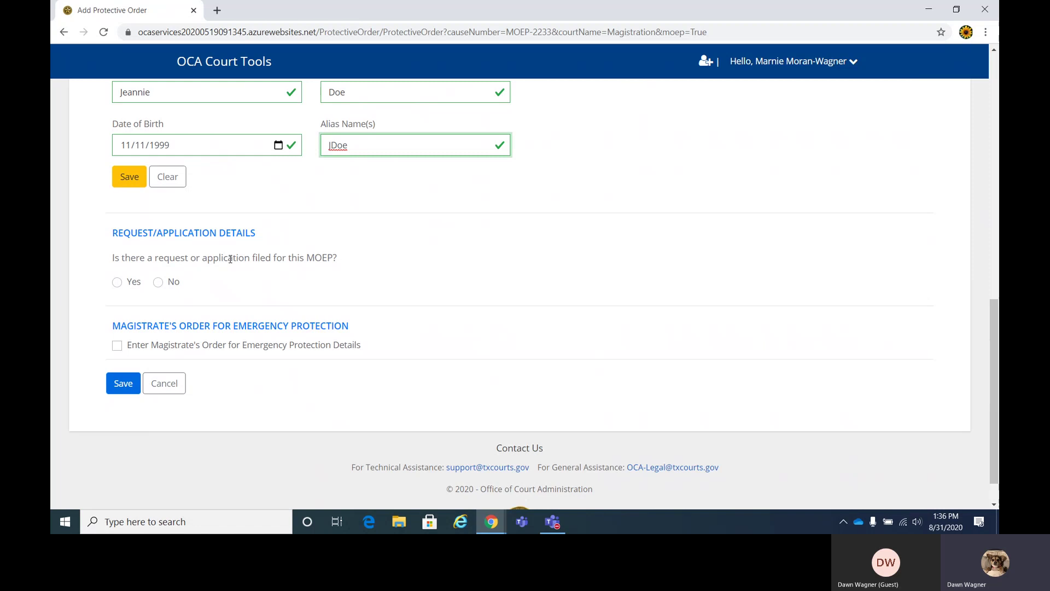
# Step: Mark that a request/application was filed, dated August 17, 2020
pyautogui.click(160, 281)
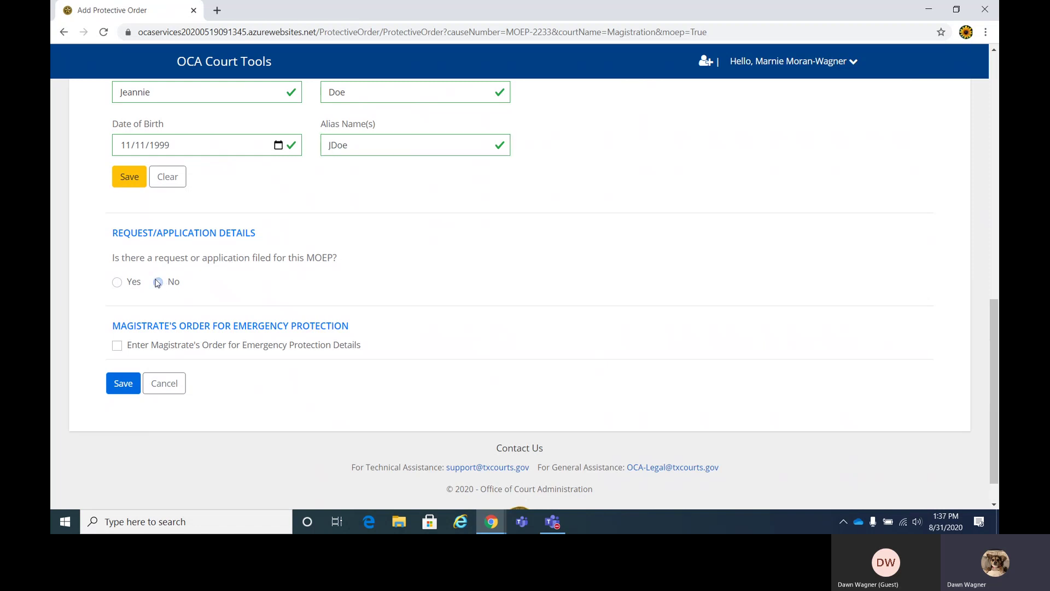
pyautogui.click(118, 283)
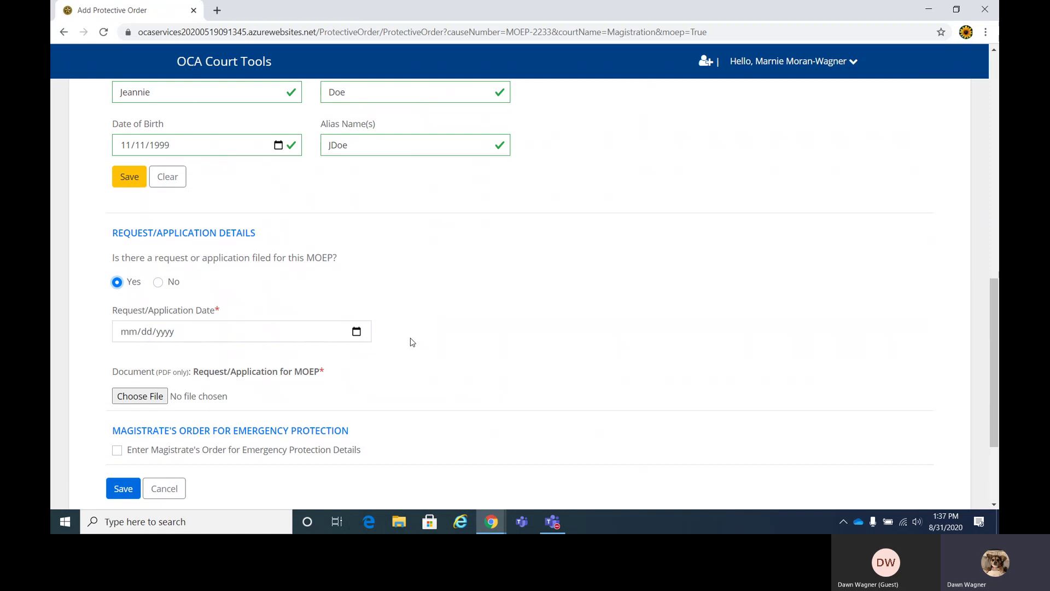
pyautogui.click(357, 331)
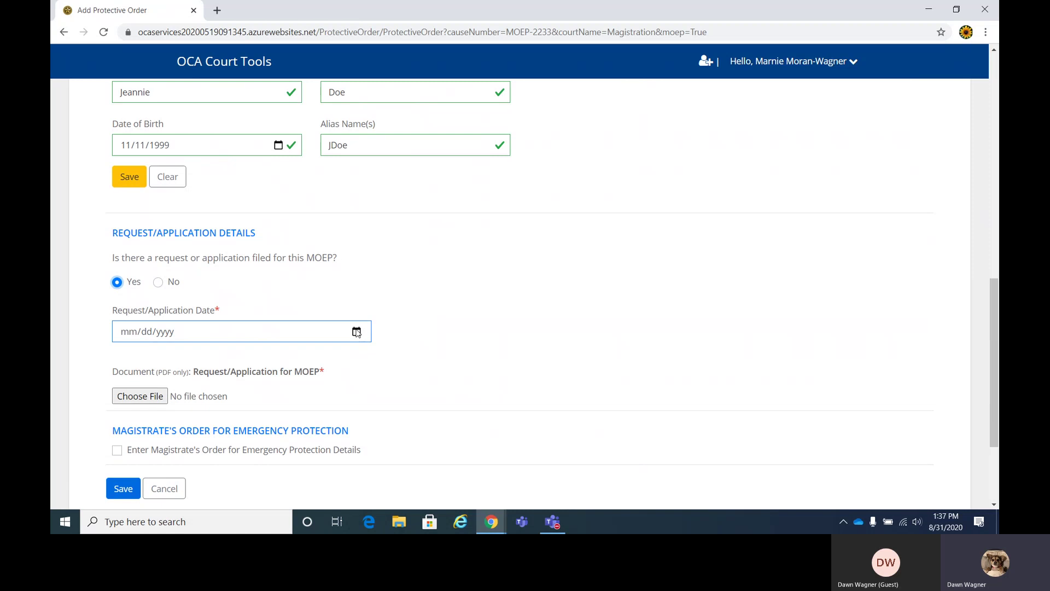
pyautogui.click(357, 331)
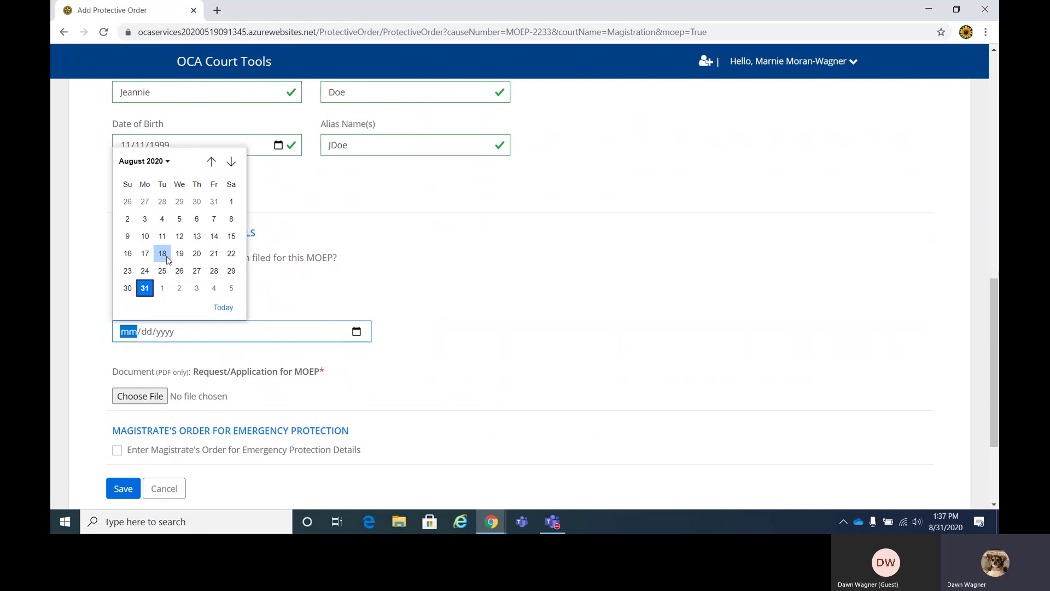
pyautogui.click(145, 253)
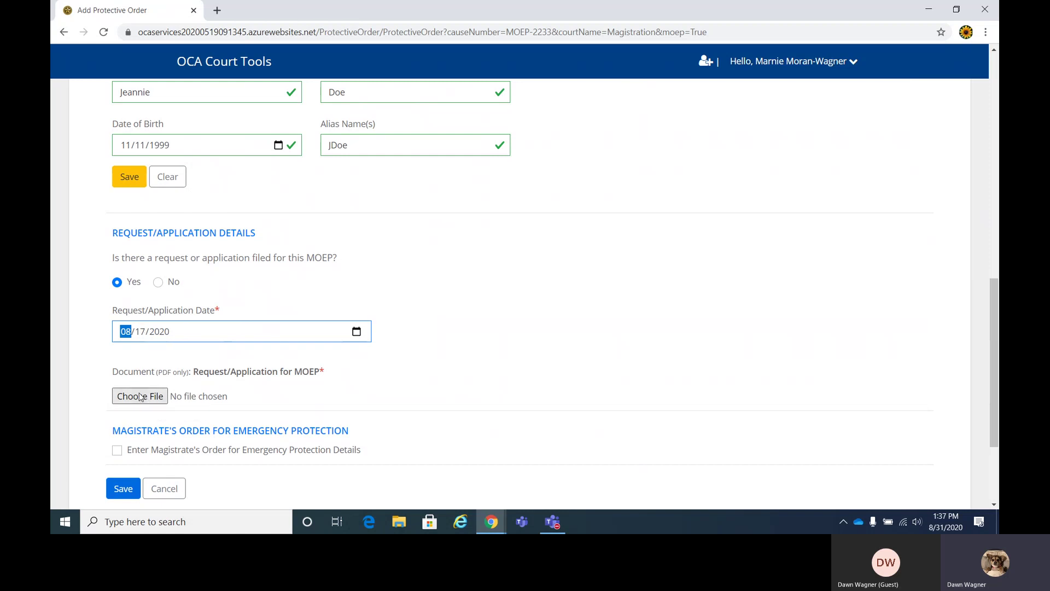
# Step: Attach 1-App for PO_Redacted.pdf as the MOEP request/application document
pyautogui.click(141, 396)
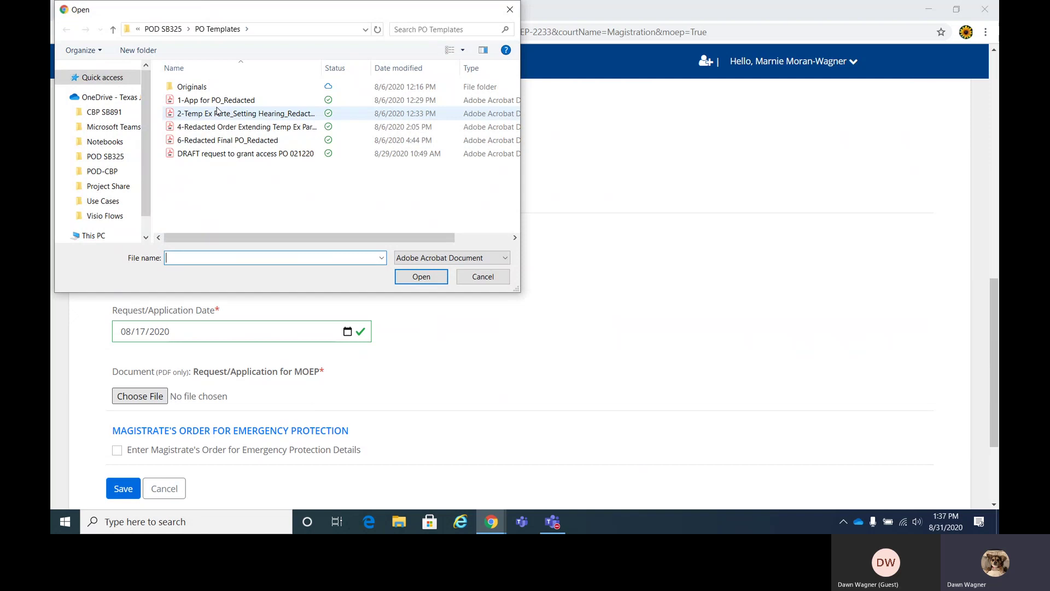
pyautogui.doubleClick(207, 100)
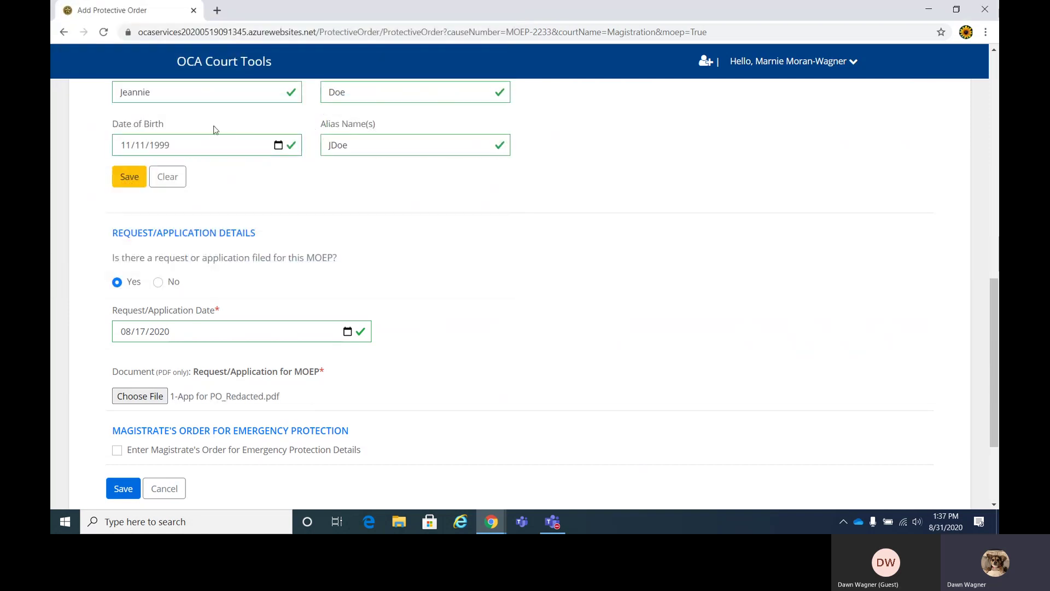
pyautogui.scroll(-3, 200, 374)
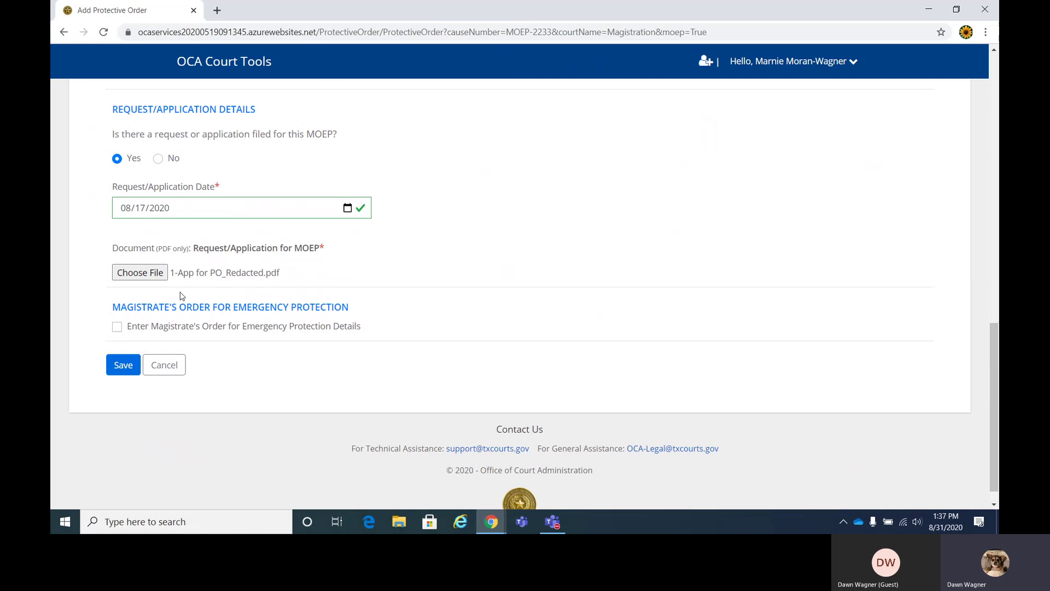
pyautogui.click(126, 368)
# Step: Tick Enter Magistrate's Order for Emergency Protection Details and set Order Status to Issued instead of Denied
pyautogui.click(115, 328)
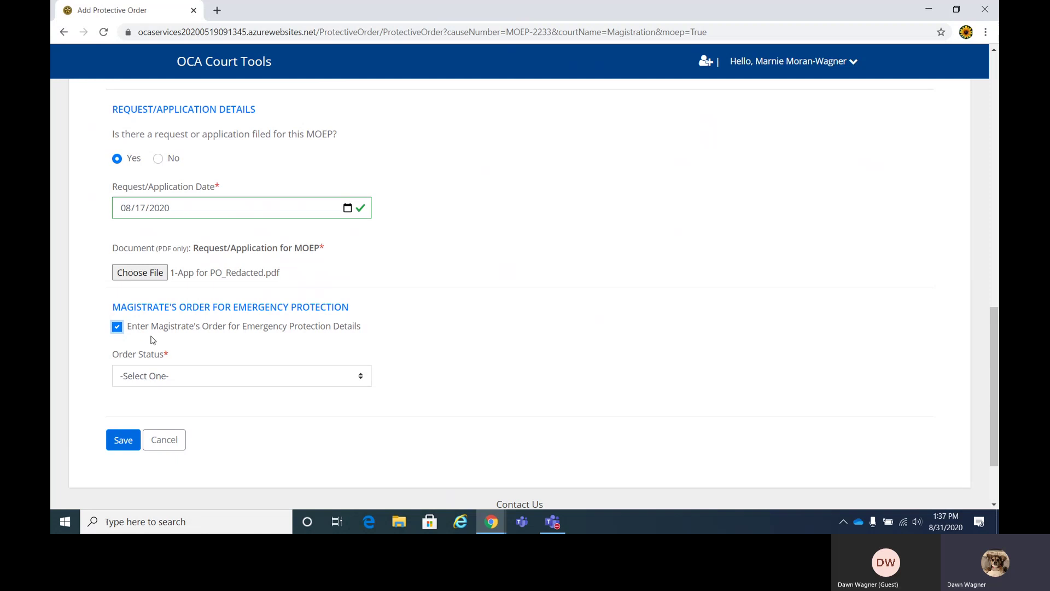
pyautogui.scroll(-1, 150, 340)
pyautogui.click(361, 311)
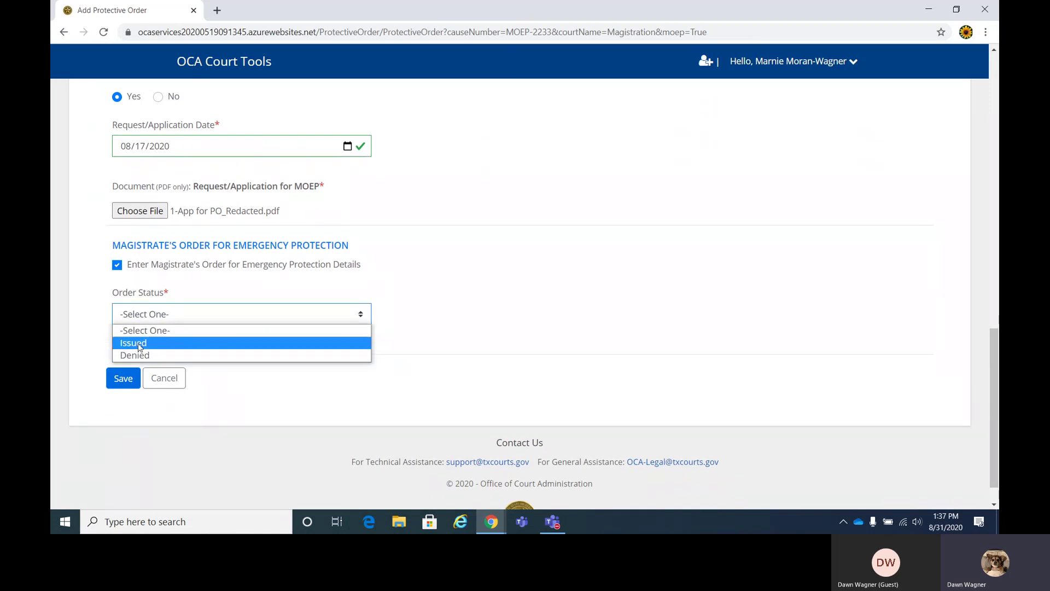
pyautogui.click(143, 355)
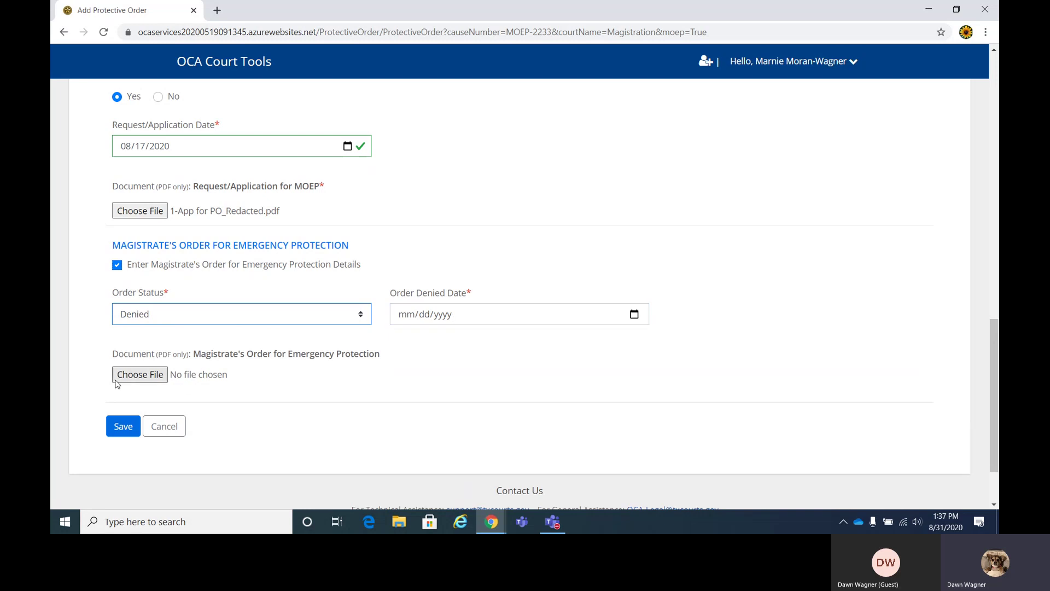
pyautogui.click(362, 309)
pyautogui.click(146, 343)
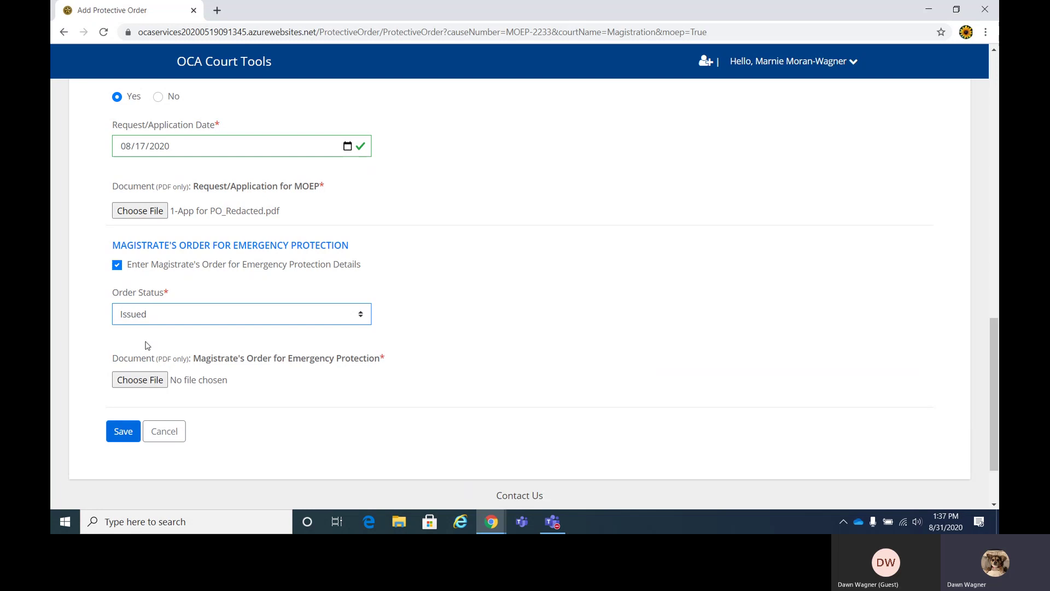
pyautogui.scroll(-2, 213, 323)
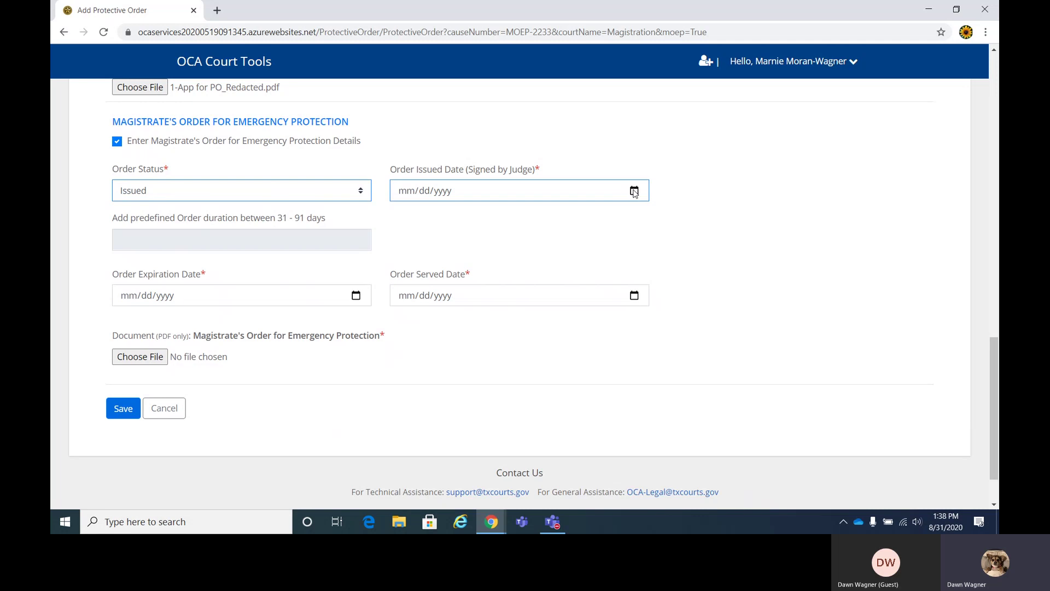
# Step: Set the issued date to 08/21/2020 and a 45-day duration, expiring 10/05/2020
pyautogui.click(634, 191)
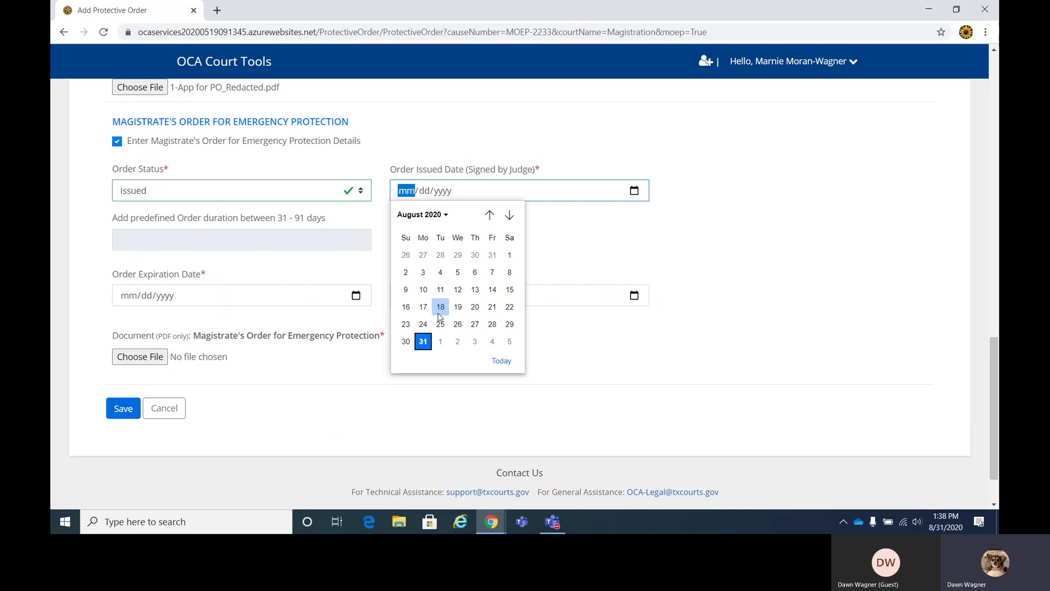
pyautogui.click(492, 306)
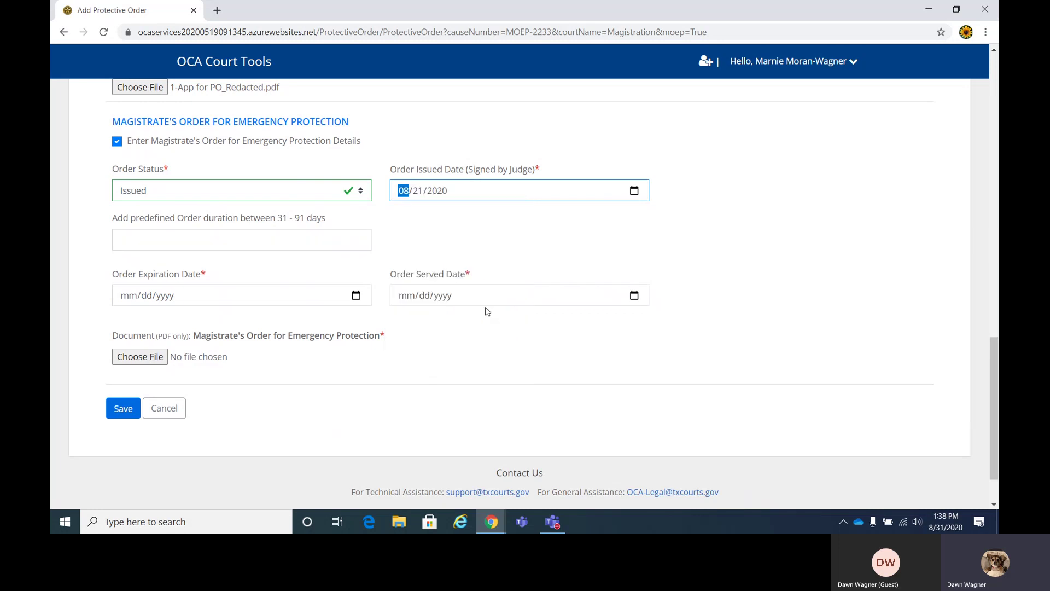
pyautogui.click(124, 239)
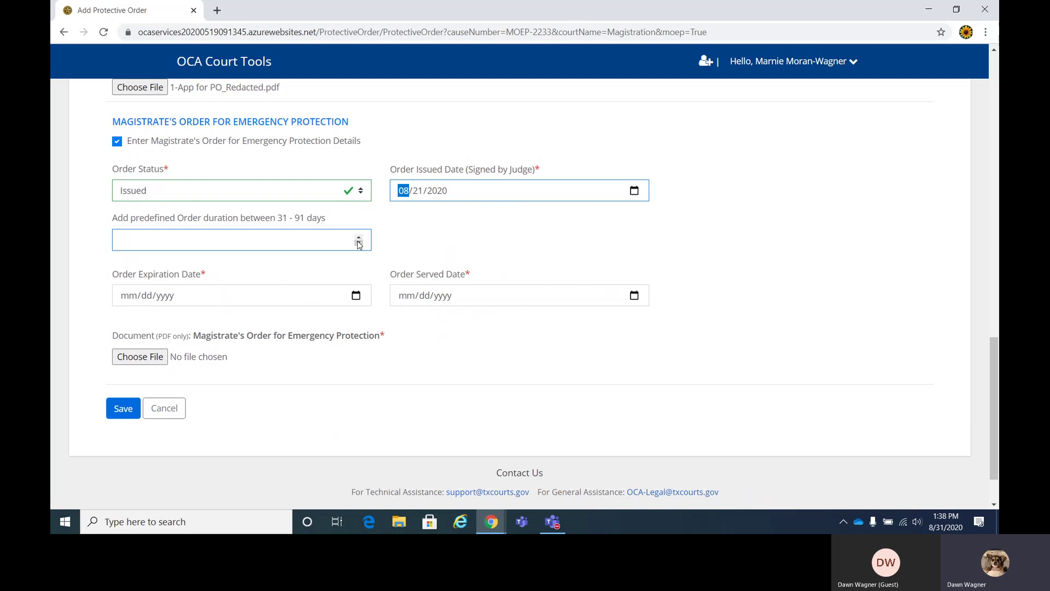
pyautogui.click(238, 291)
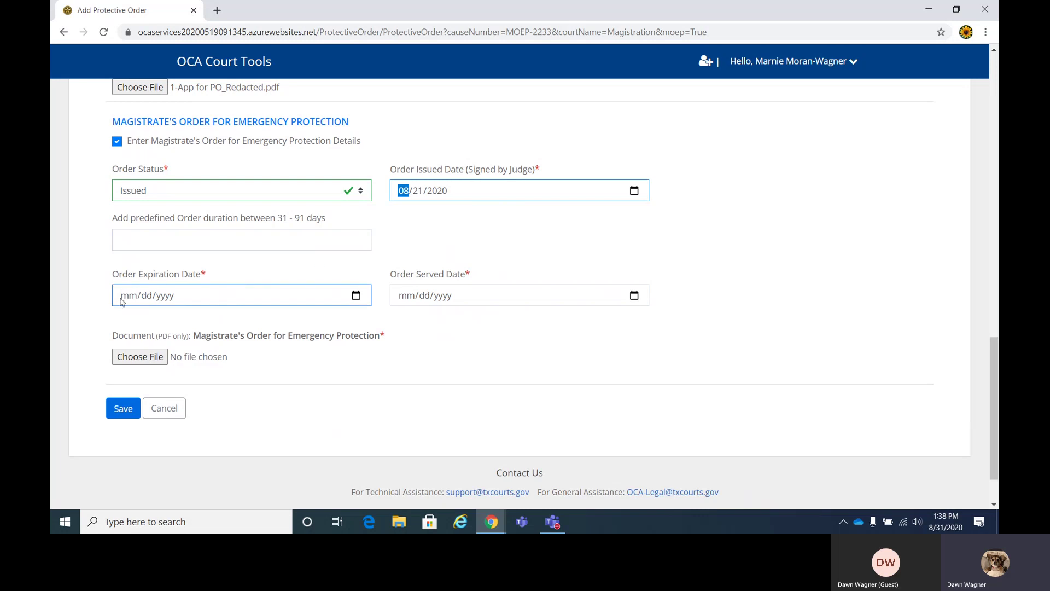
pyautogui.click(268, 241)
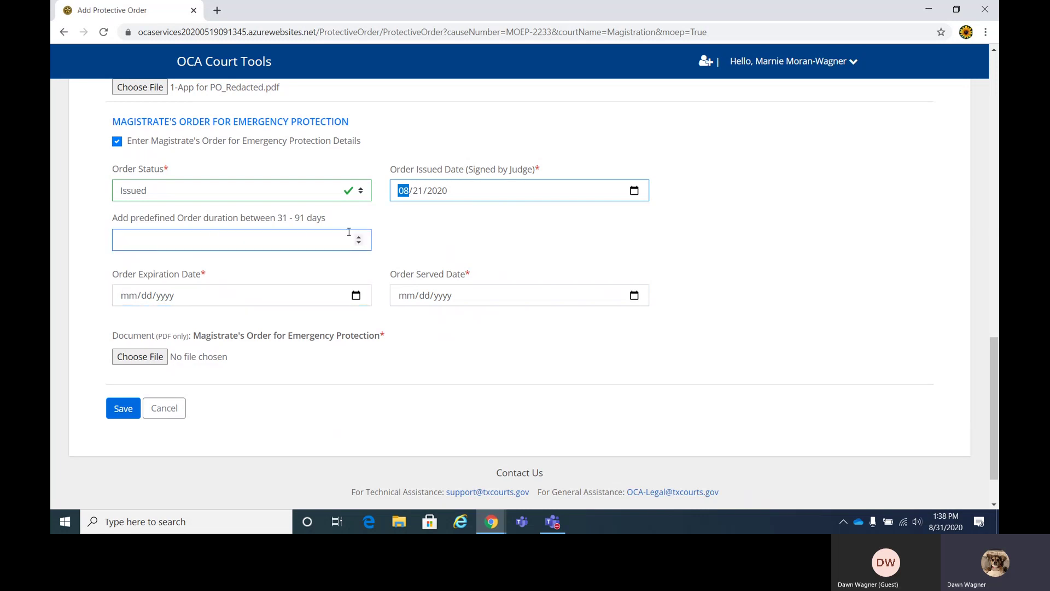
pyautogui.click(359, 239)
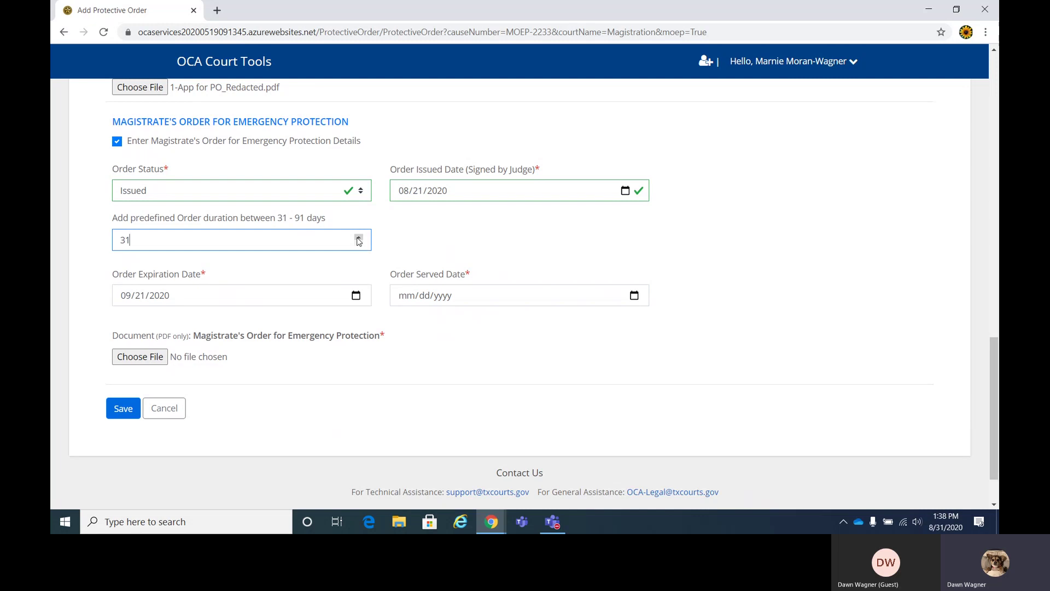
pyautogui.doubleClick(142, 243)
pyautogui.write('45')
pyautogui.click(149, 300)
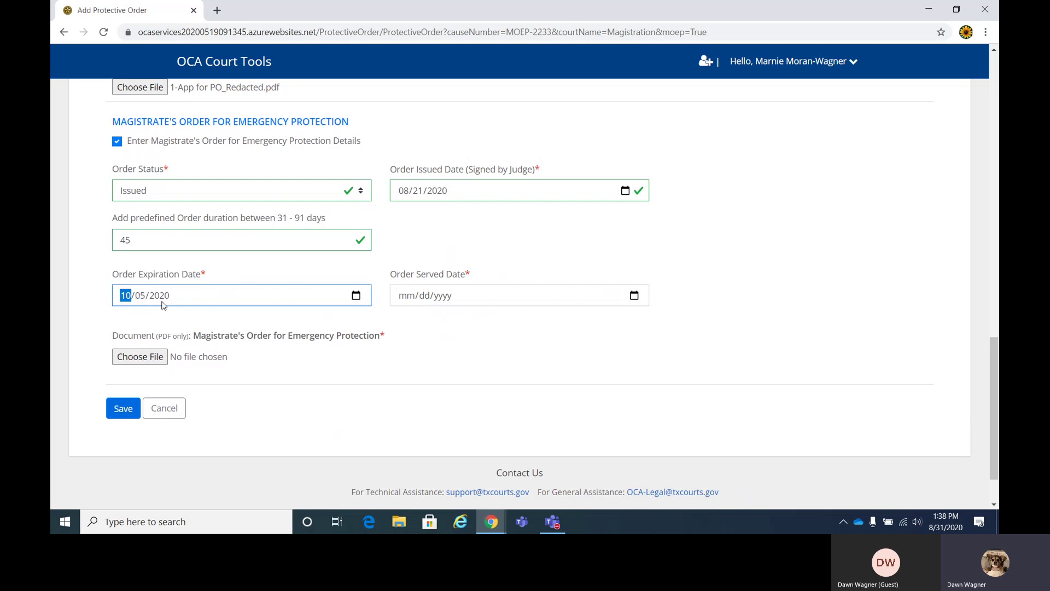
# Step: Set the served date to 08/21/2020 and attach 6-Redacted Final PO_Redacted as the order document
pyautogui.click(636, 298)
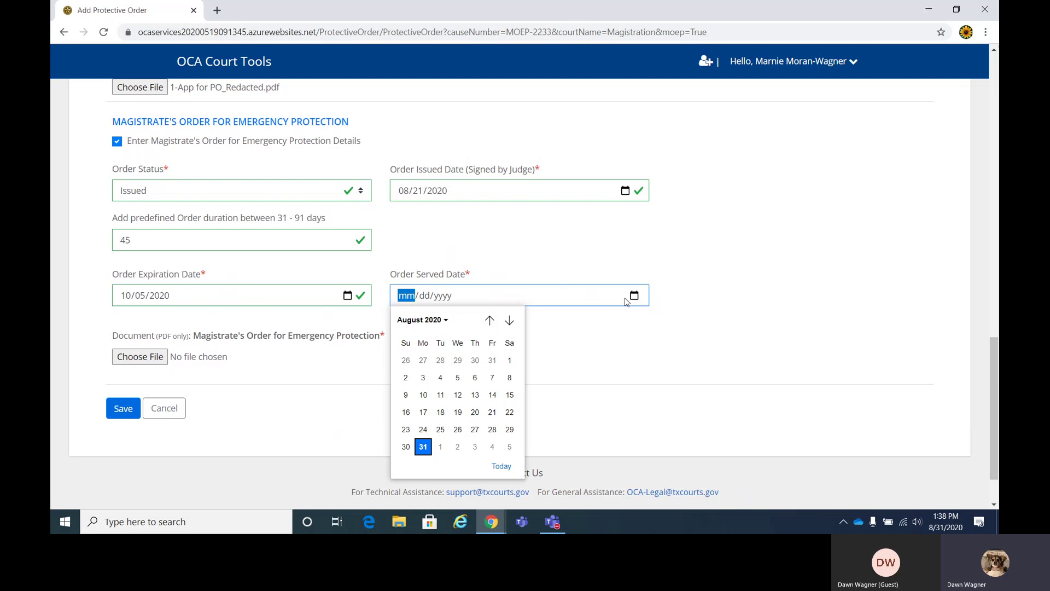
pyautogui.click(493, 413)
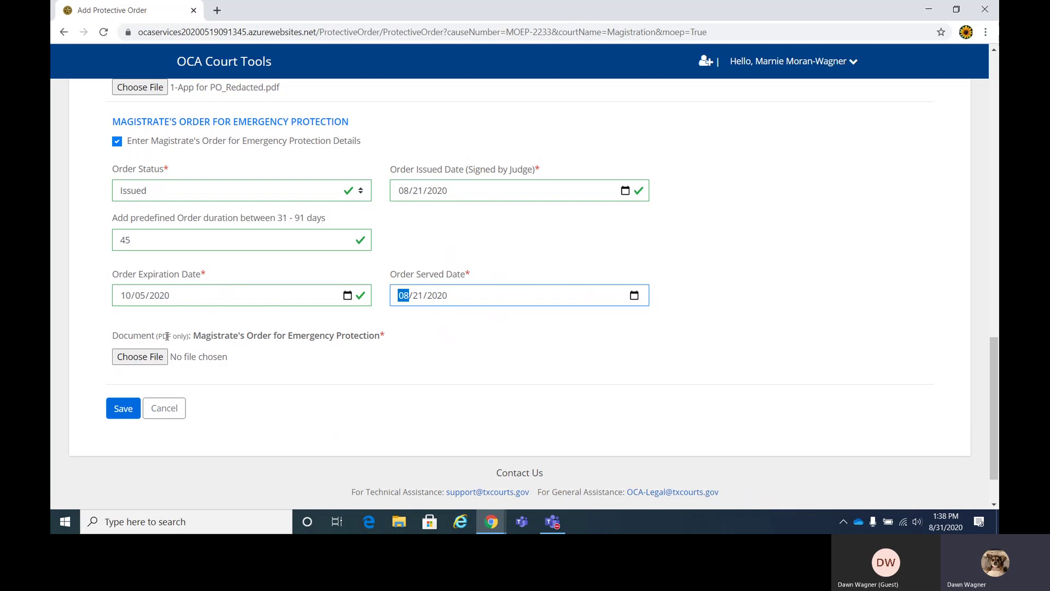
pyautogui.click(139, 357)
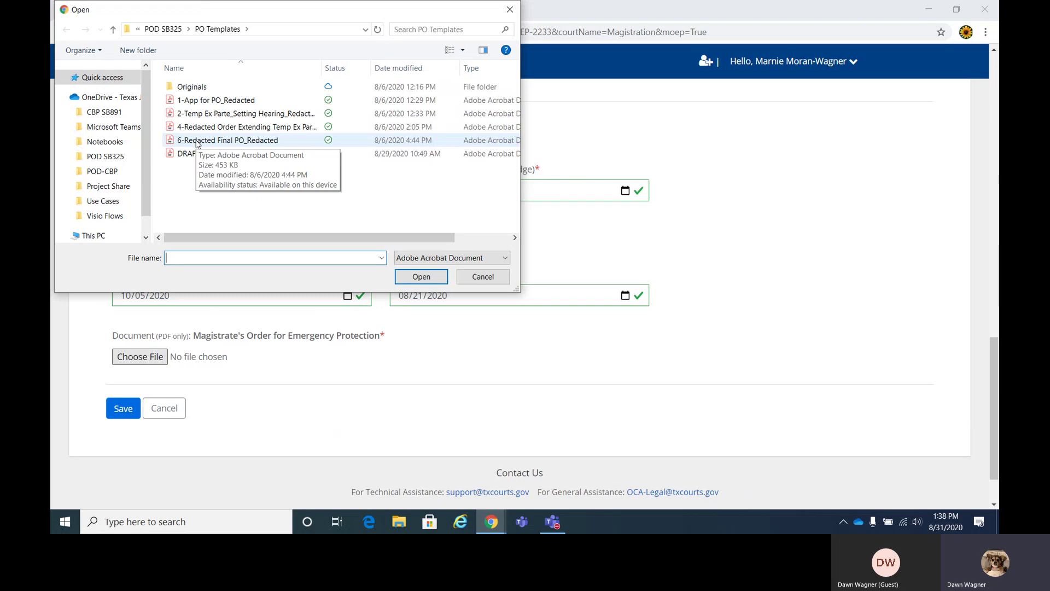
pyautogui.doubleClick(197, 141)
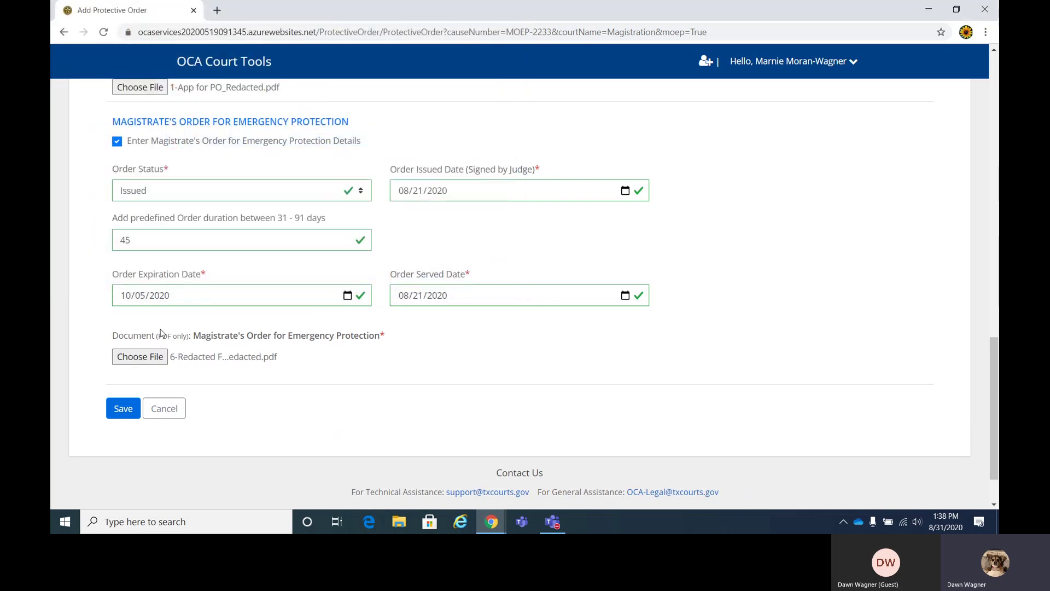
pyautogui.scroll(1, 151, 343)
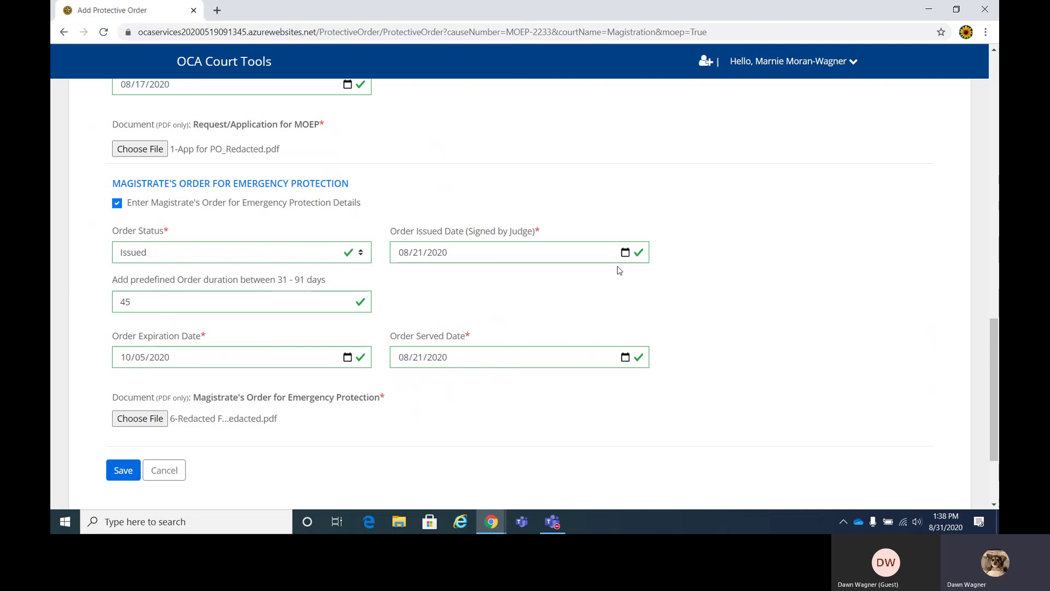
pyautogui.scroll(-1, 125, 366)
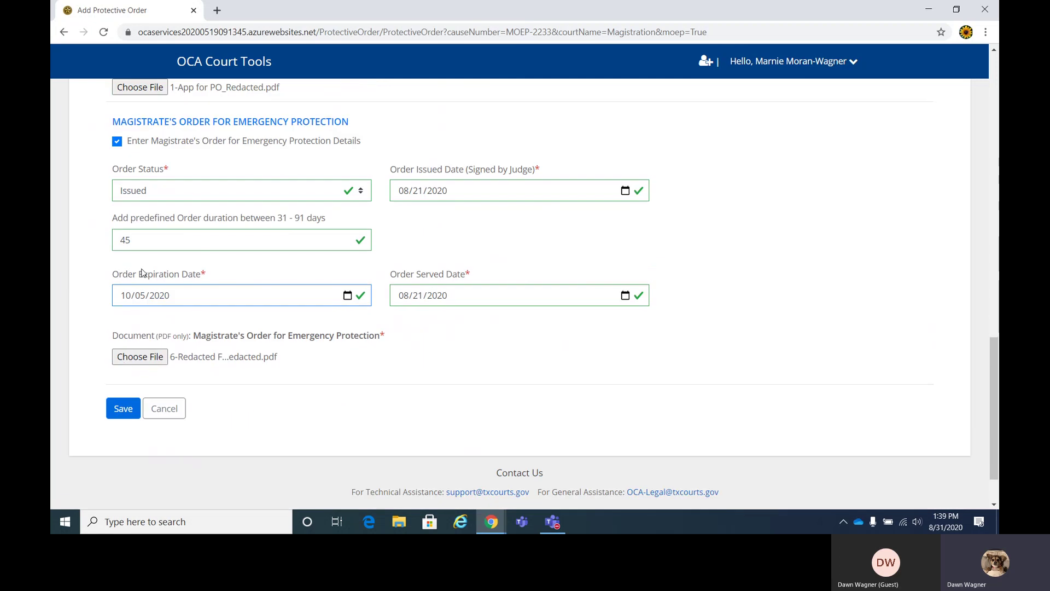
pyautogui.scroll(-1, 141, 276)
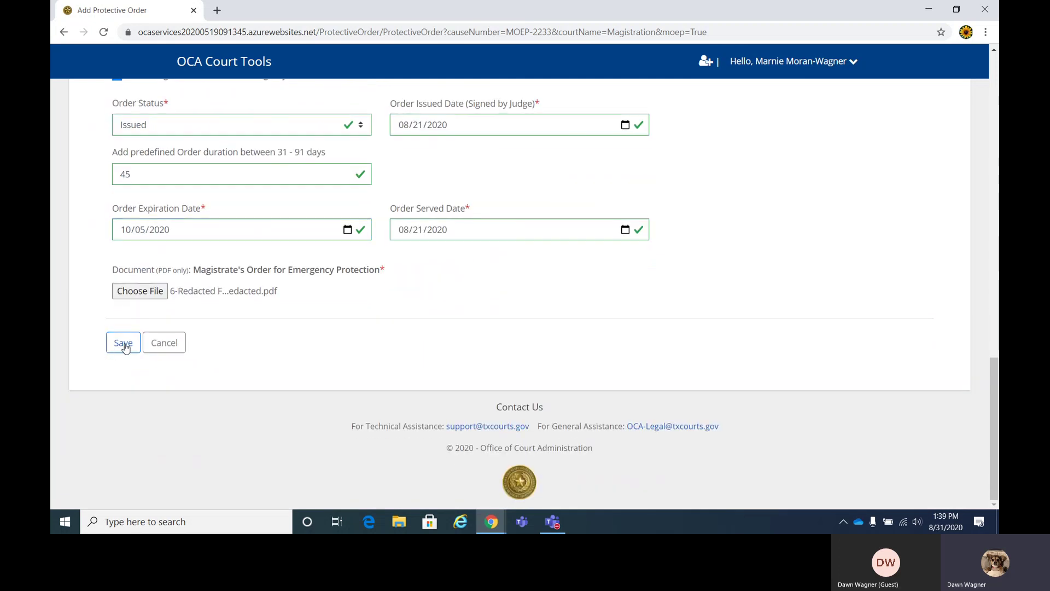
# Step: Add the entered protected person to the order's list and save the new MOEP protective order
pyautogui.click(124, 345)
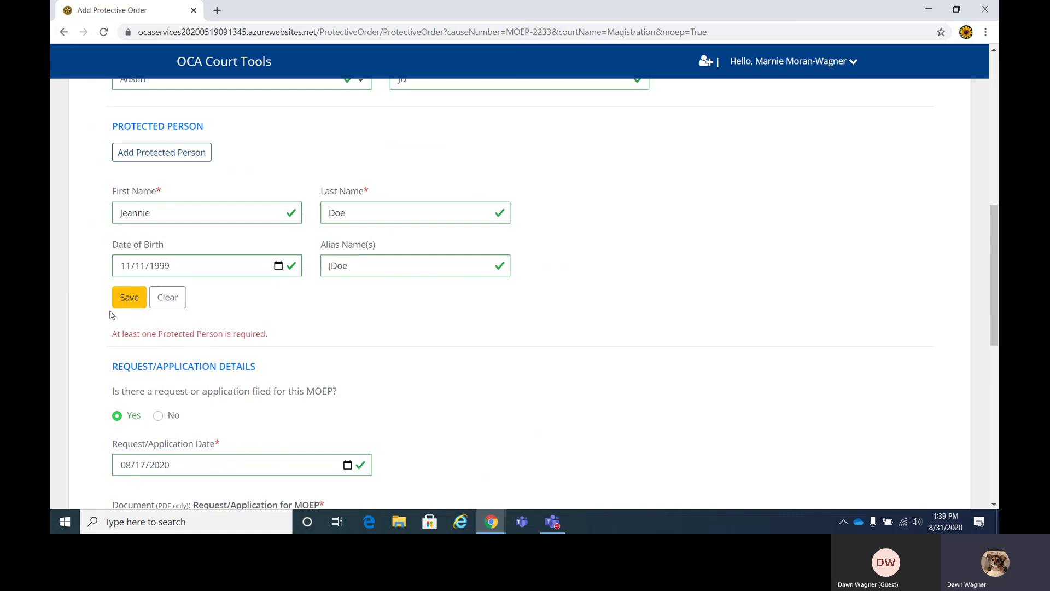
pyautogui.click(125, 302)
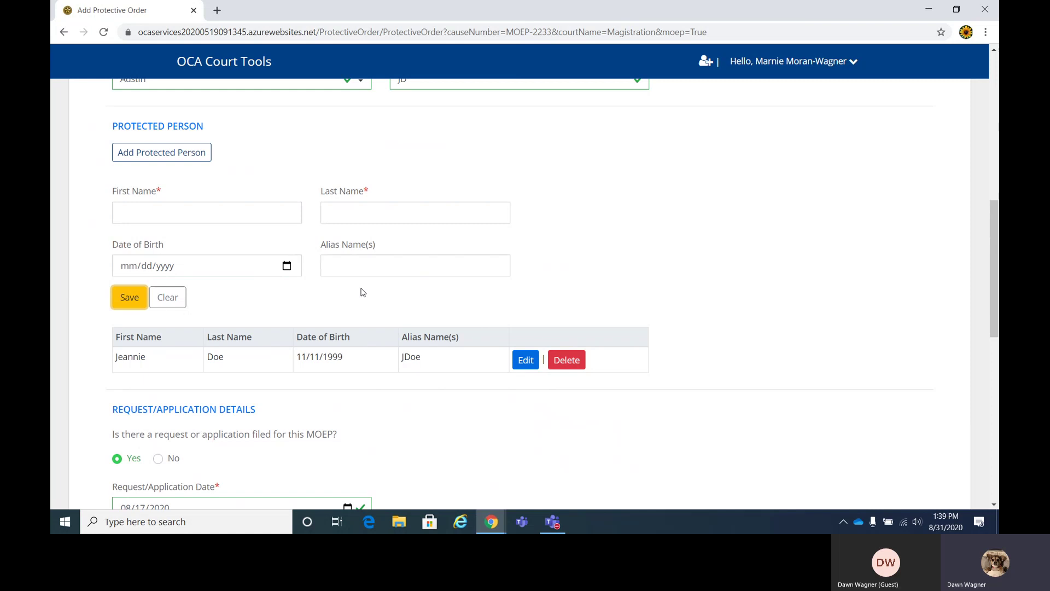
pyautogui.scroll(-10, 361, 291)
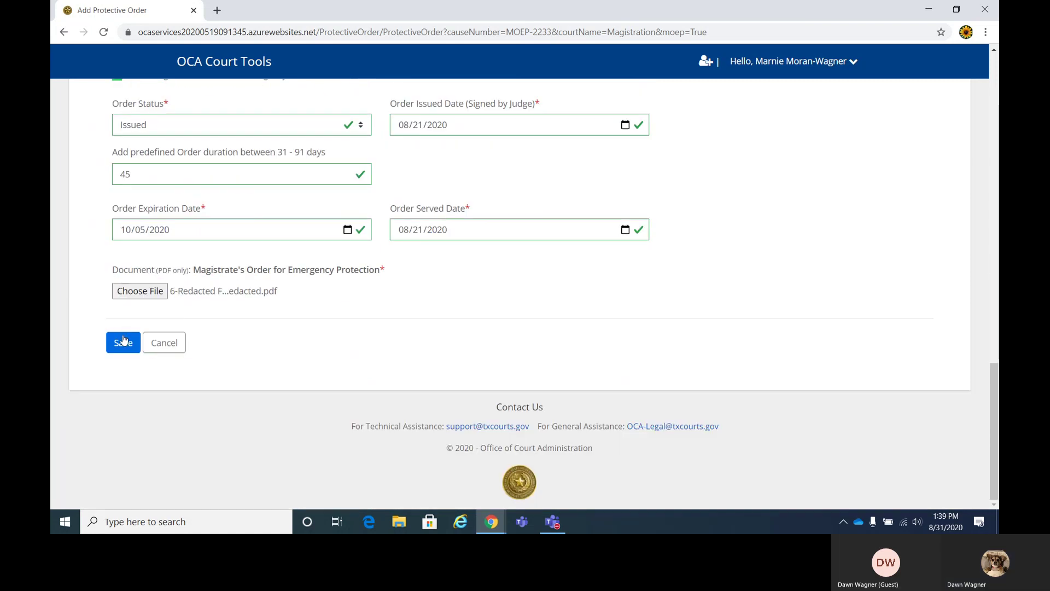
pyautogui.click(123, 340)
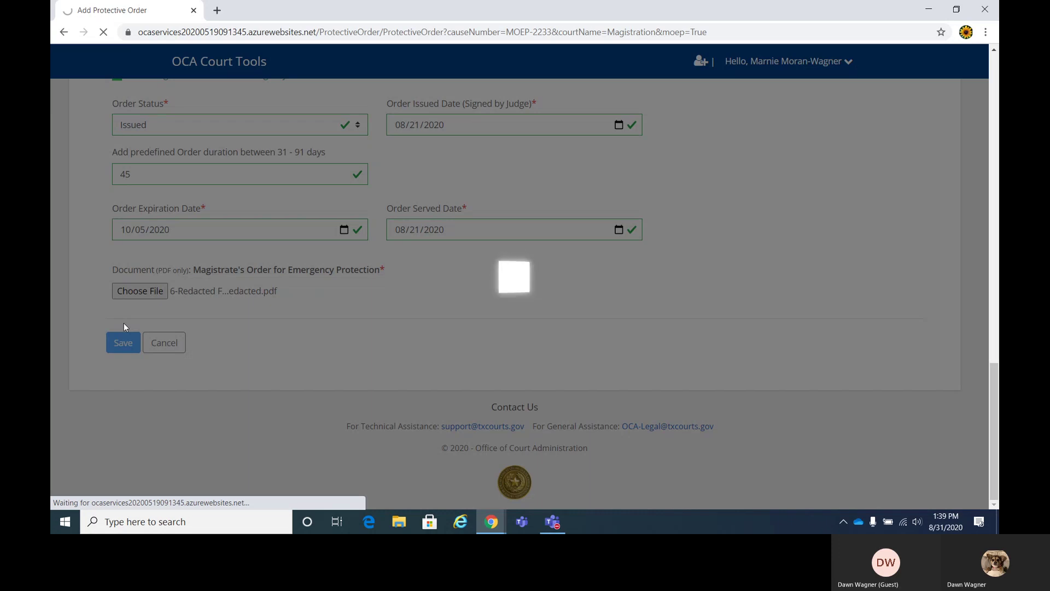
# Step: Filter the order list by the respondent's first name and open MOEP-2233 through Edit/Delete
pyautogui.scroll(-3, 222, 295)
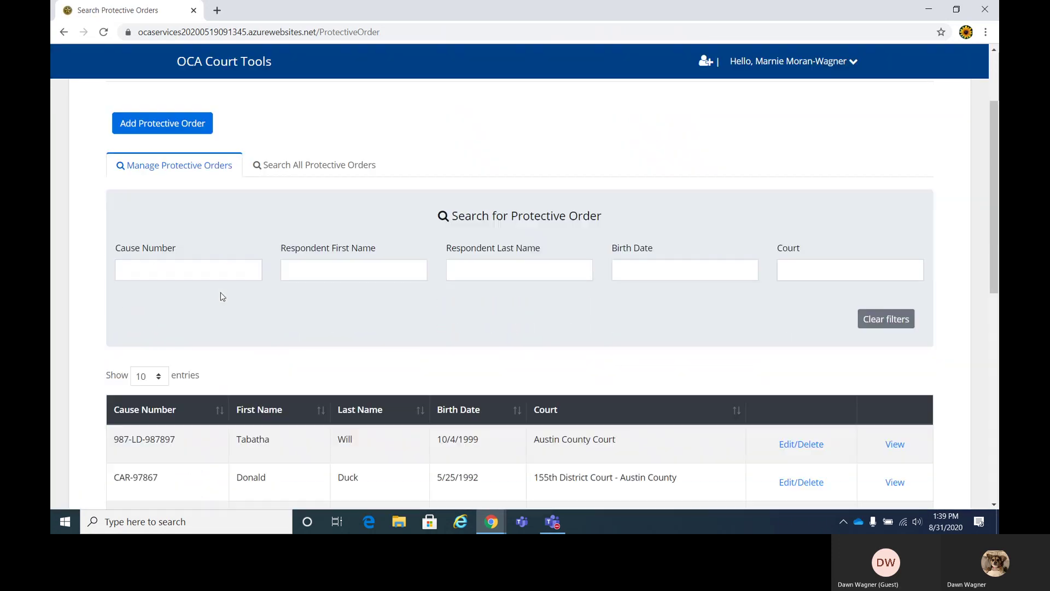
pyautogui.scroll(1, 291, 256)
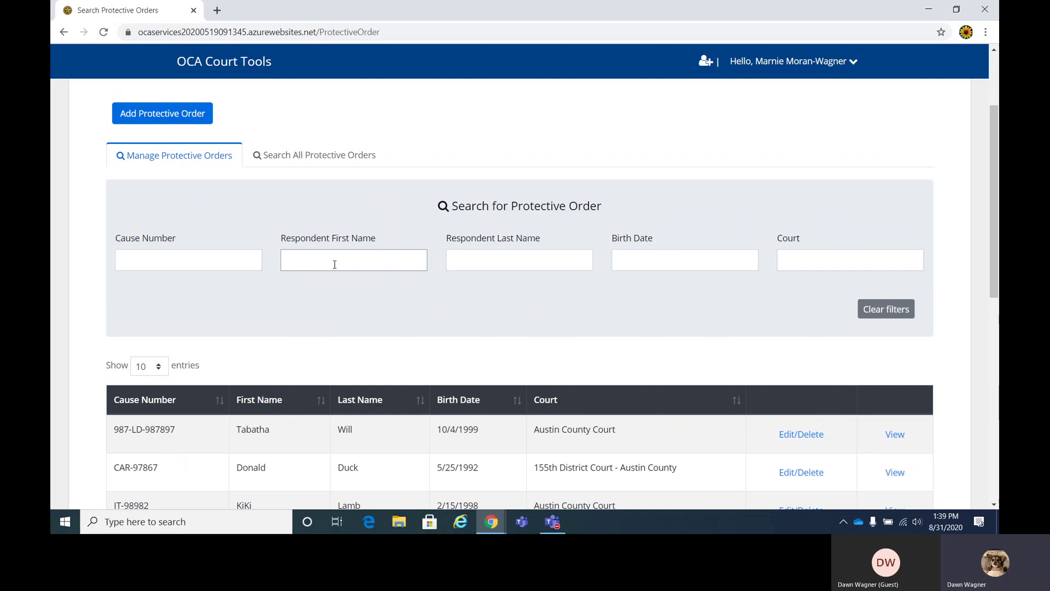
pyautogui.write('jom')
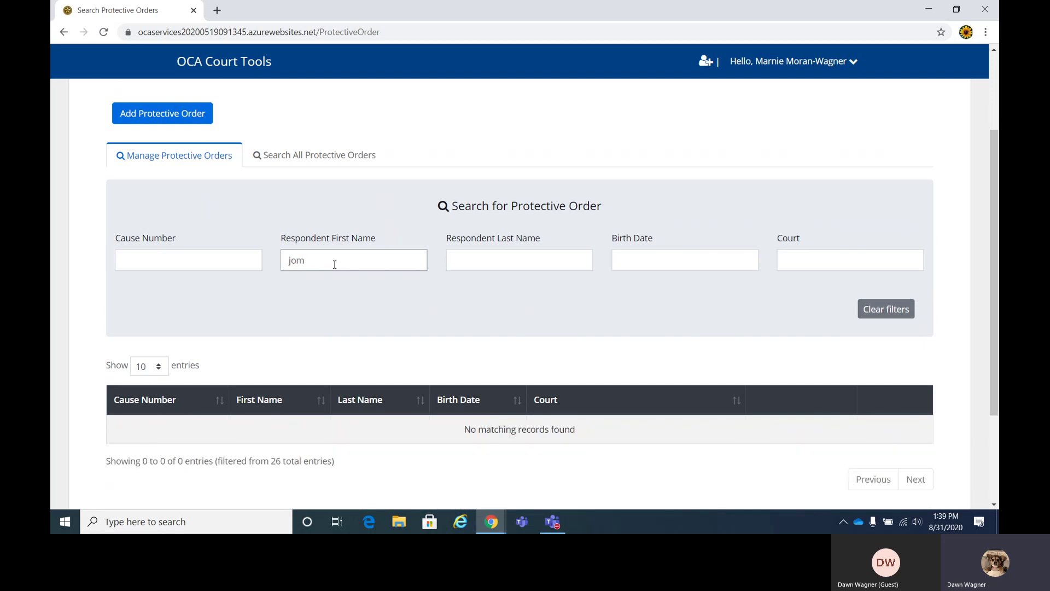
pyautogui.press('BackSpace')
pyautogui.write('n')
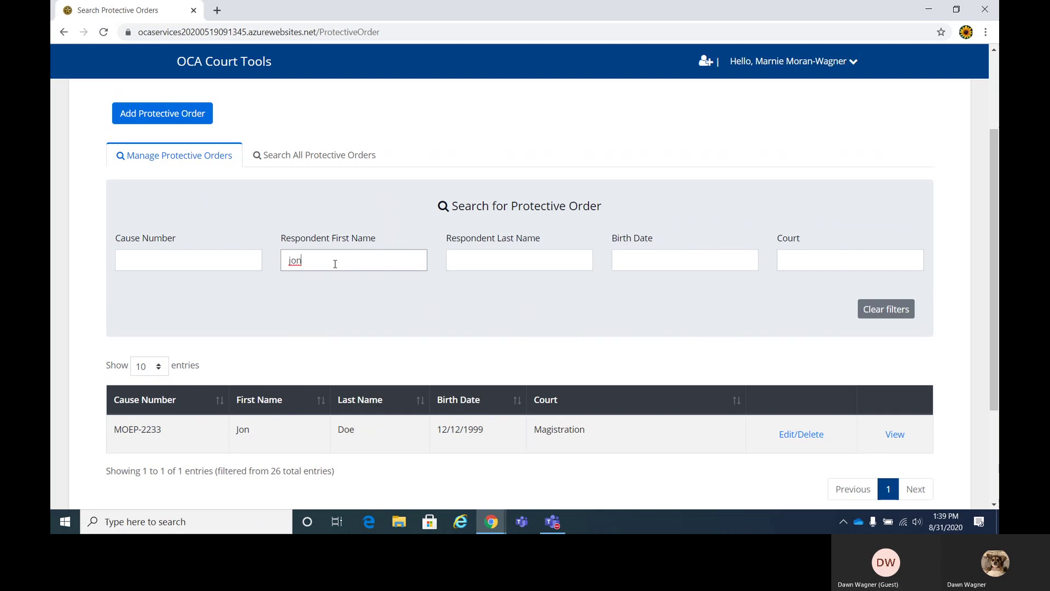
pyautogui.scroll(-1, 281, 326)
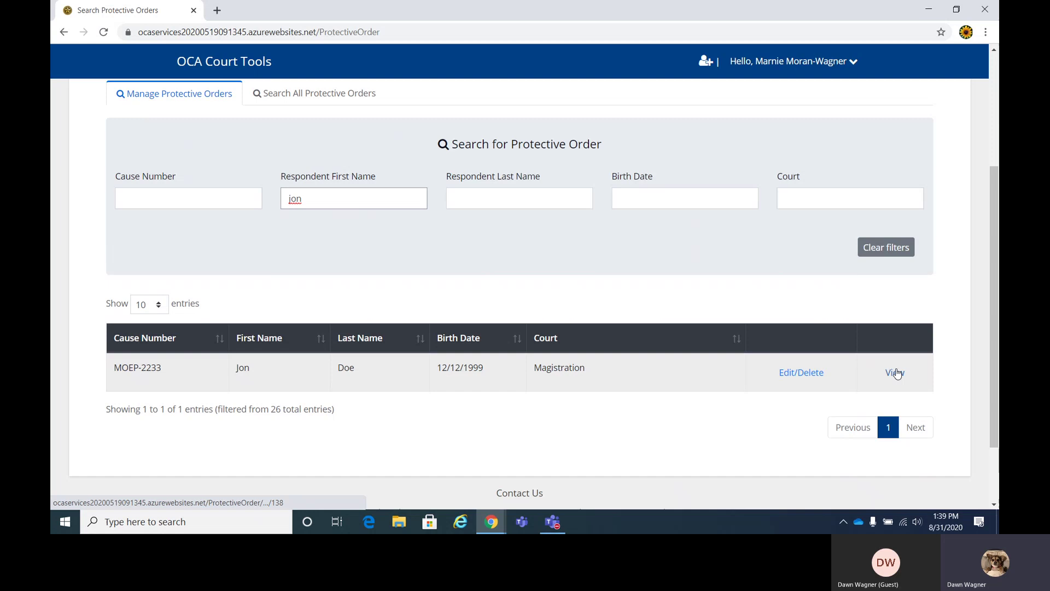
pyautogui.click(808, 373)
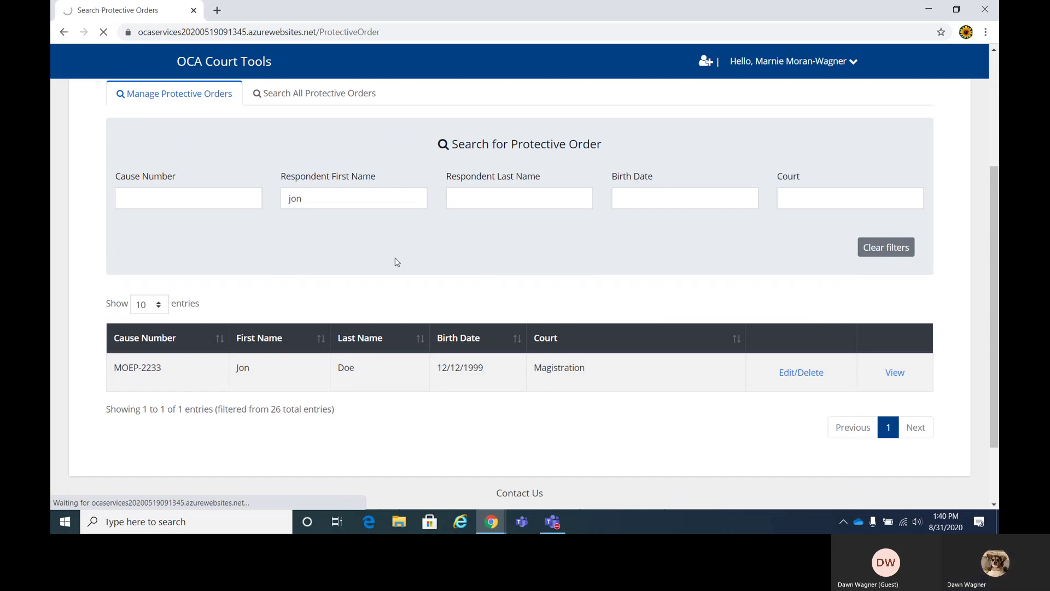
pyautogui.click(794, 373)
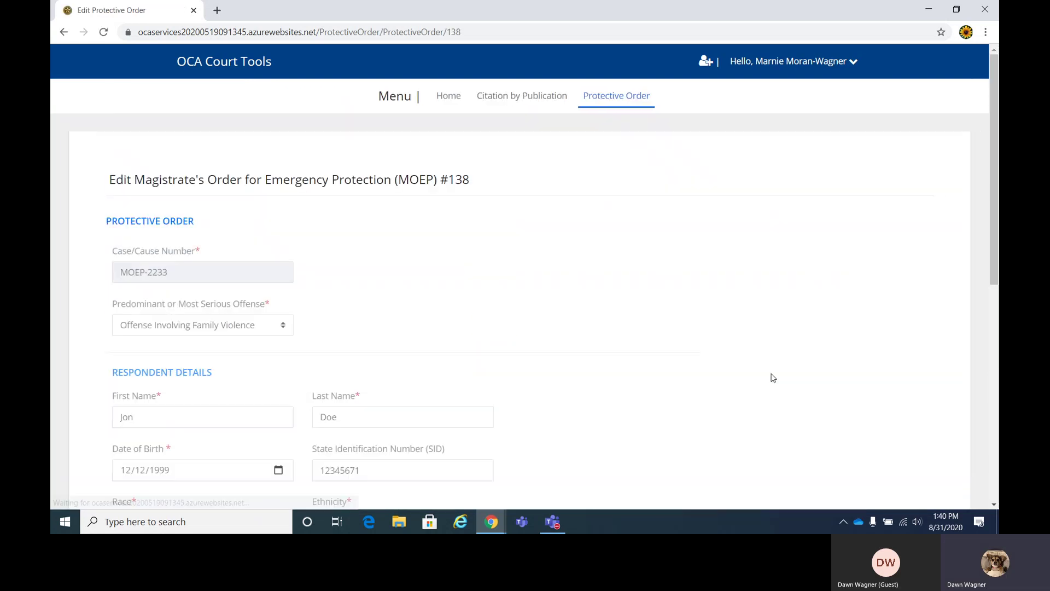
pyautogui.scroll(-2, 398, 264)
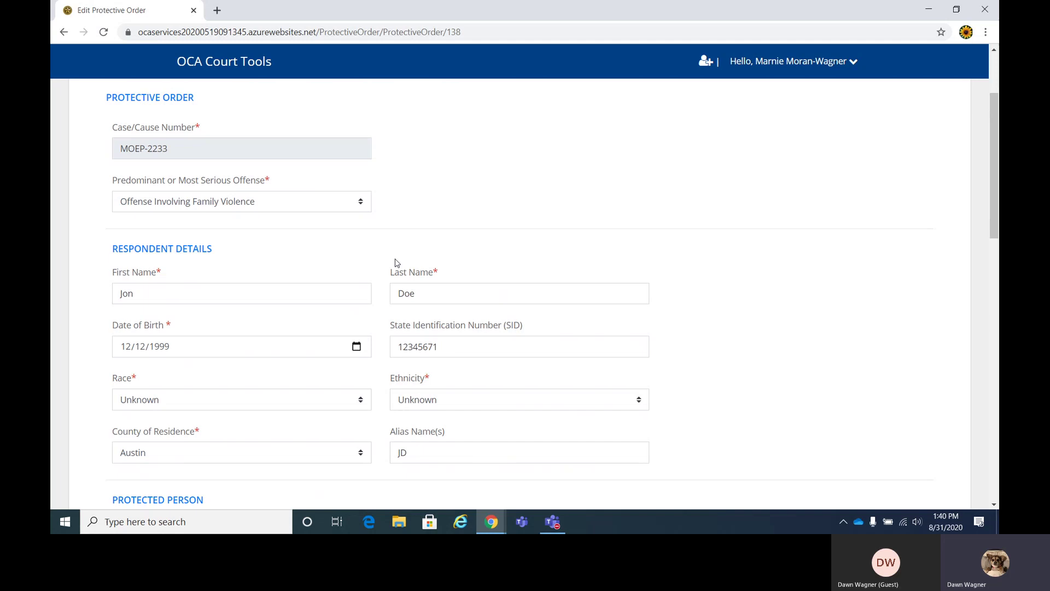
pyautogui.scroll(-15, 237, 255)
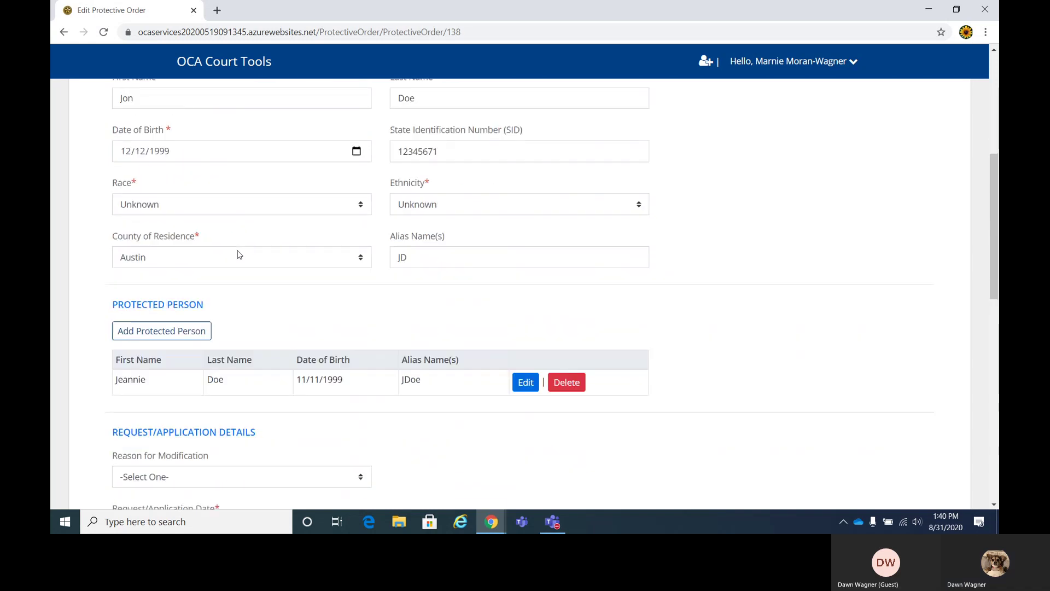
pyautogui.scroll(-2, 238, 255)
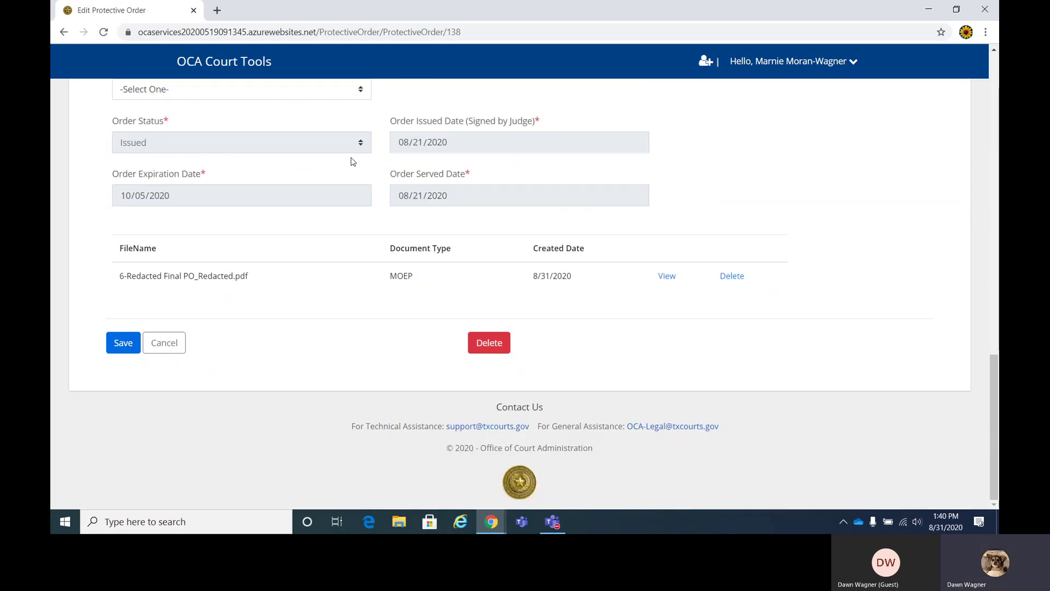
pyautogui.click(481, 344)
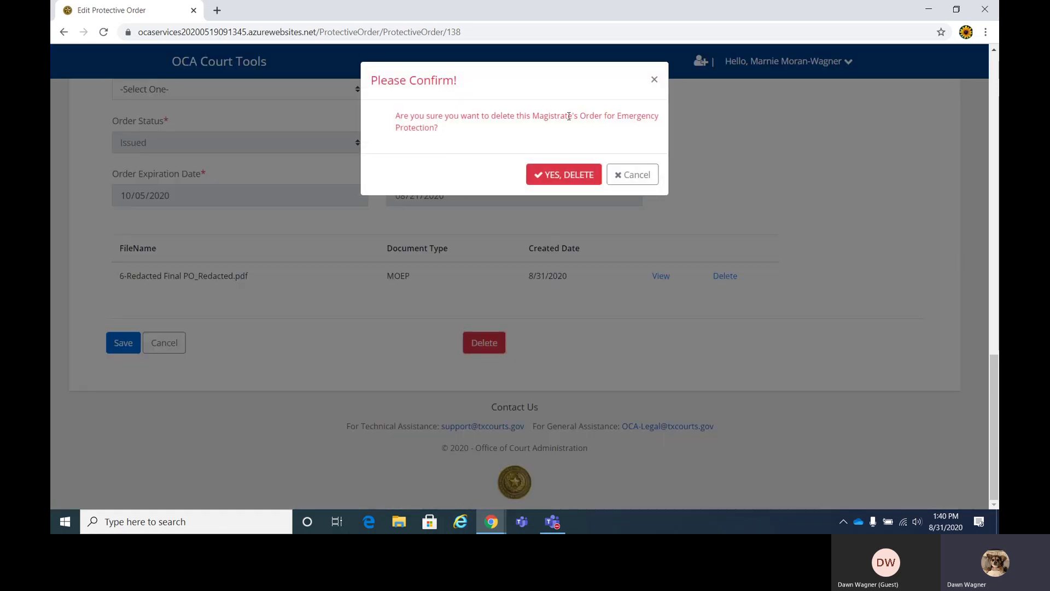
pyautogui.click(633, 177)
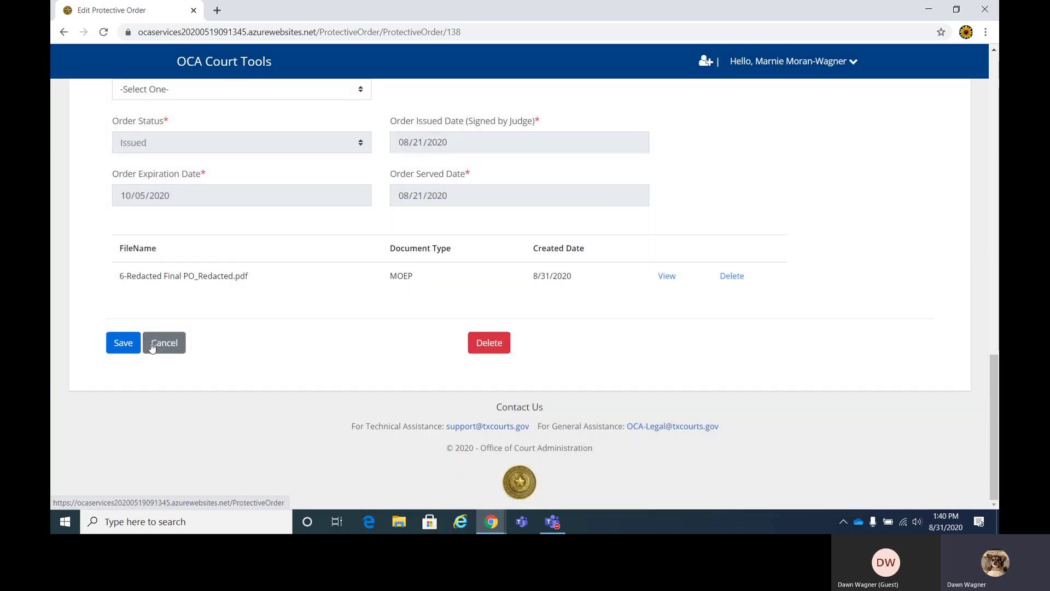
# Step: Cancel editing MOEP-2233 and start adding a new protective order
pyautogui.click(163, 343)
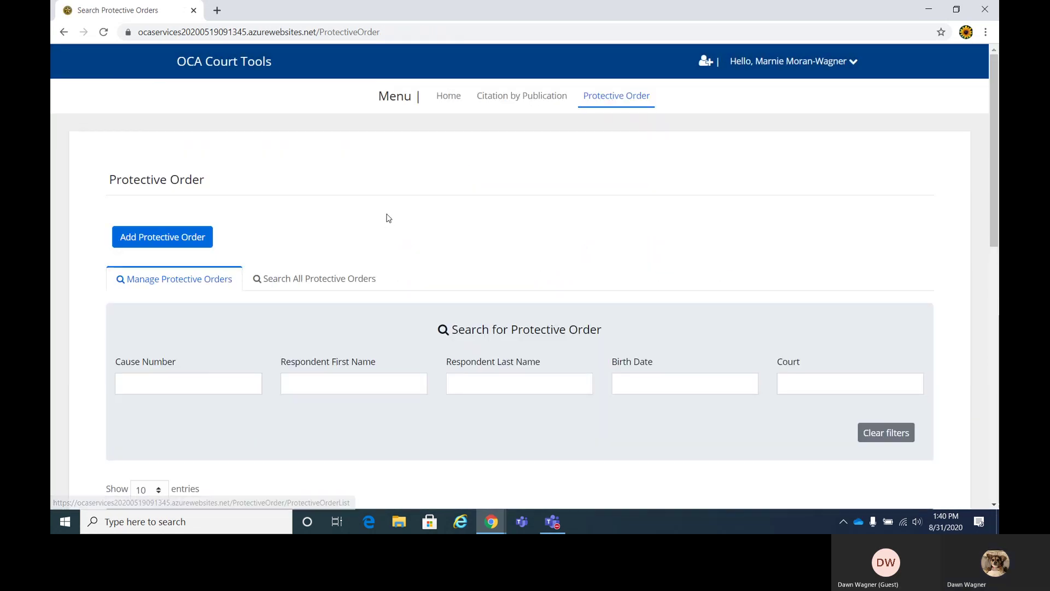
pyautogui.scroll(-2, 361, 208)
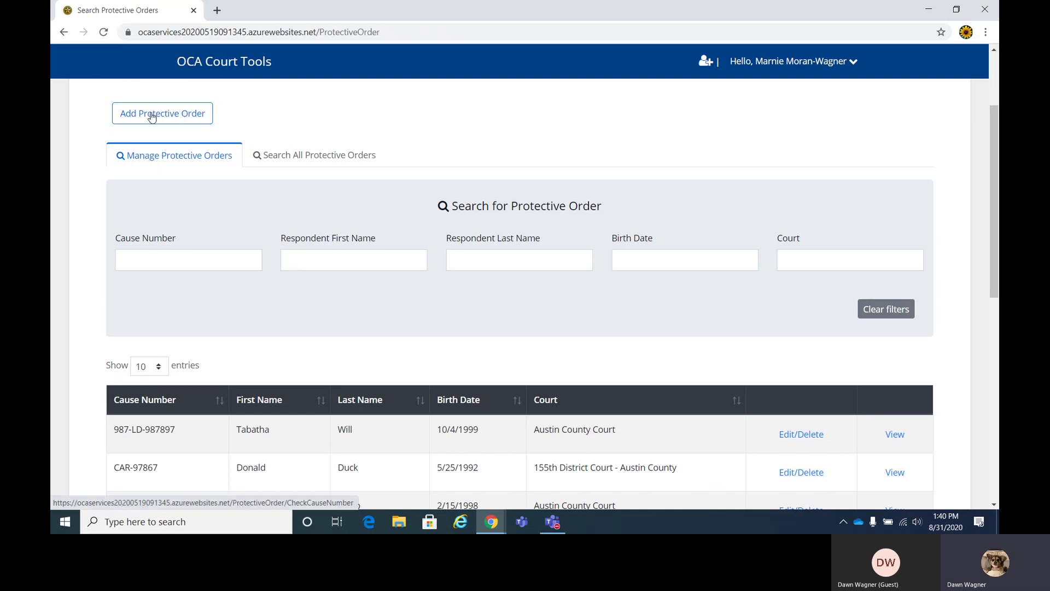
pyautogui.scroll(1, 152, 117)
pyautogui.click(161, 176)
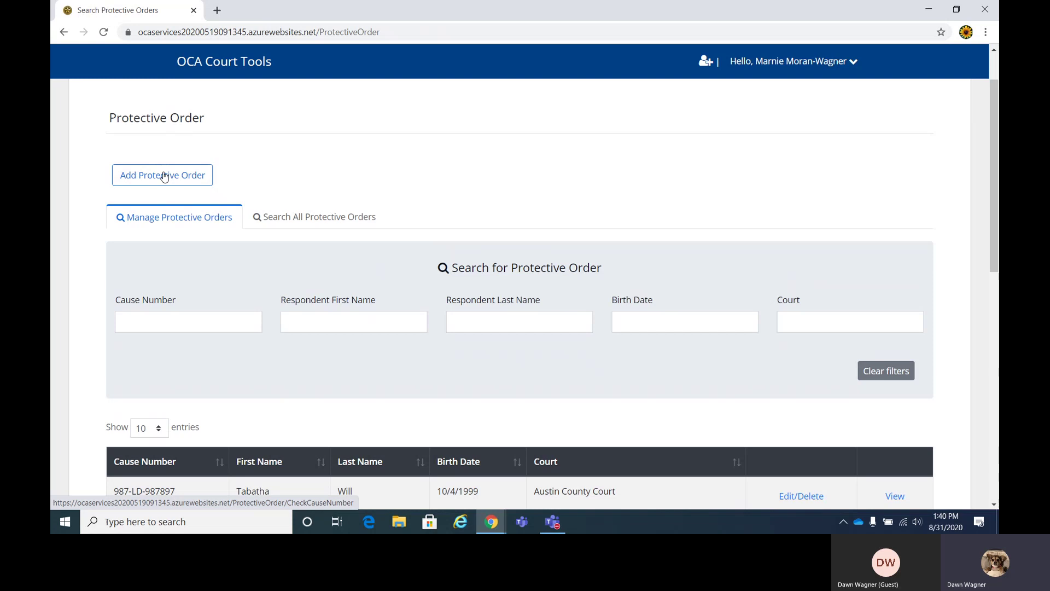
pyautogui.click(164, 177)
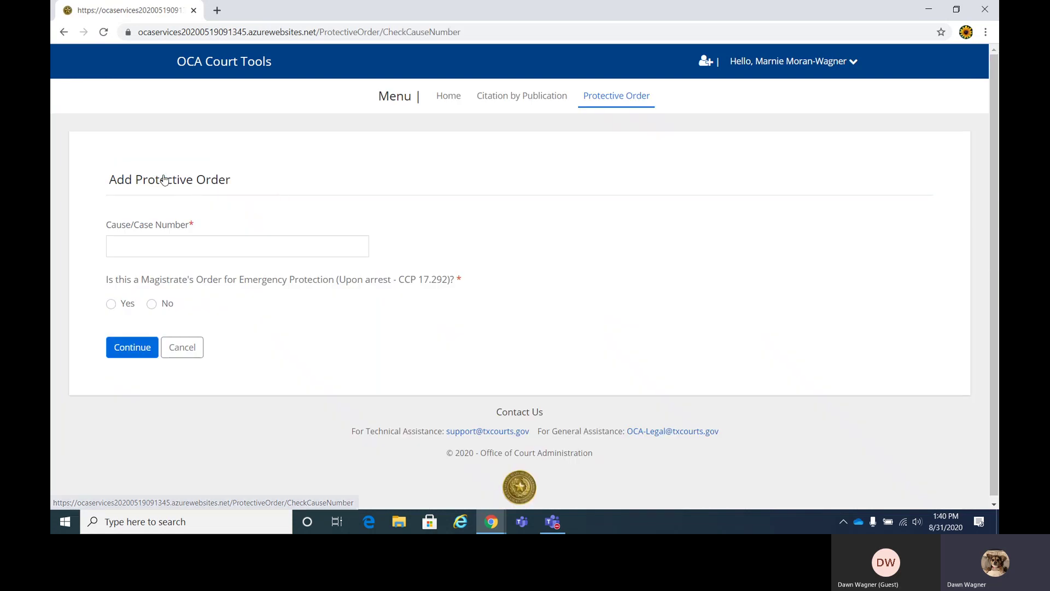
# Step: Enter cause number Non-Moep-22999, mark it non-emergency, choose Austin County Court, and continue
pyautogui.click(228, 240)
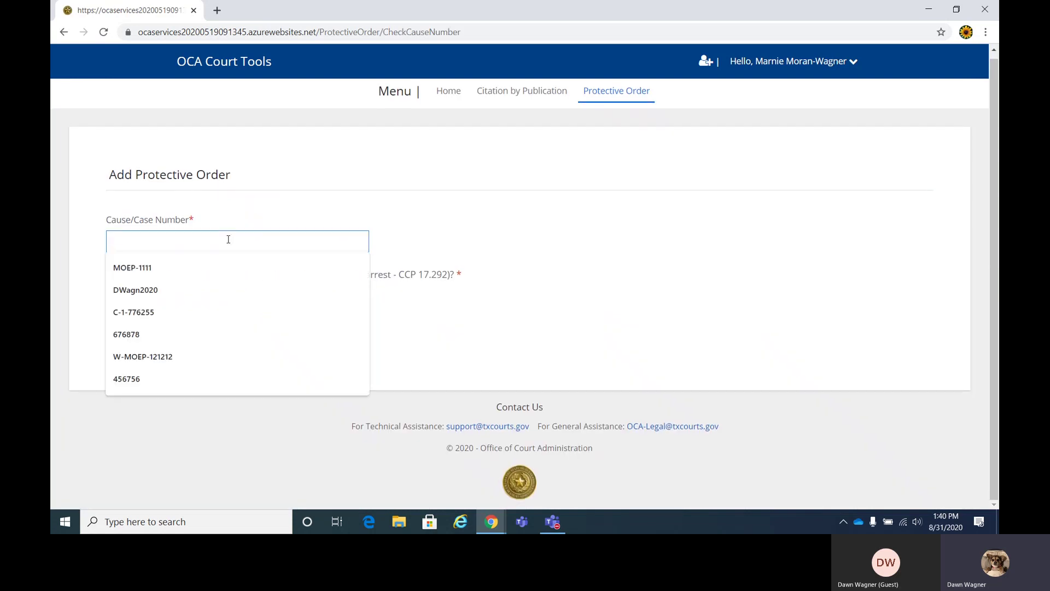
pyautogui.write('Non')
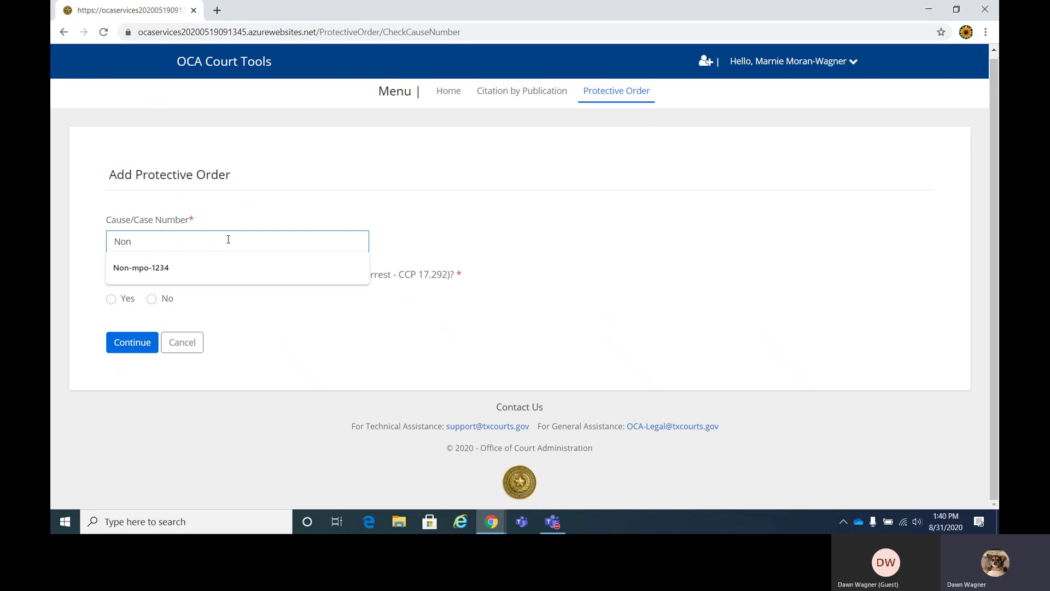
pyautogui.write('-Moep')
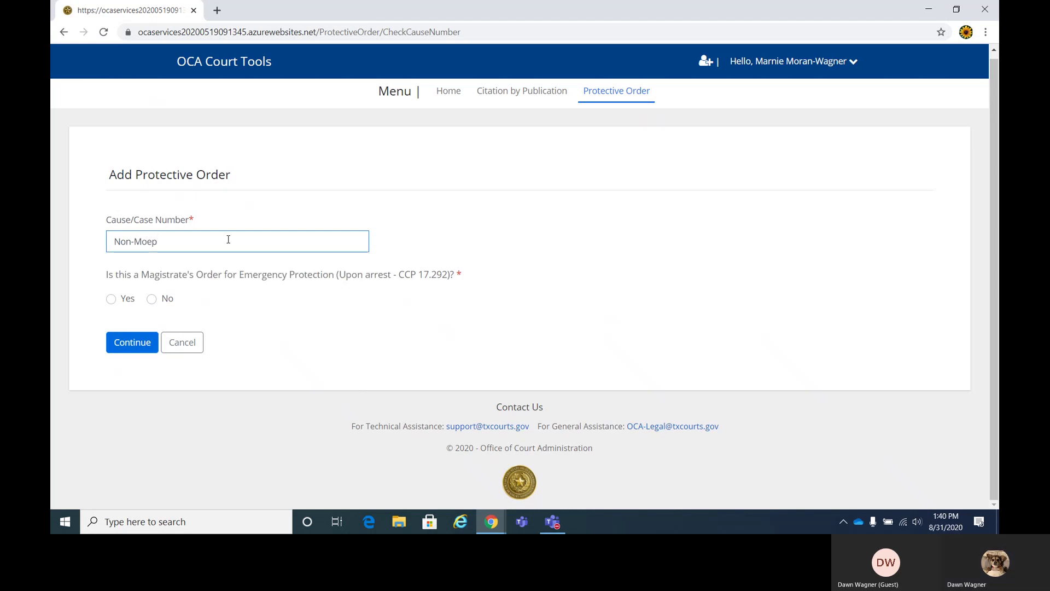
pyautogui.write('-22999')
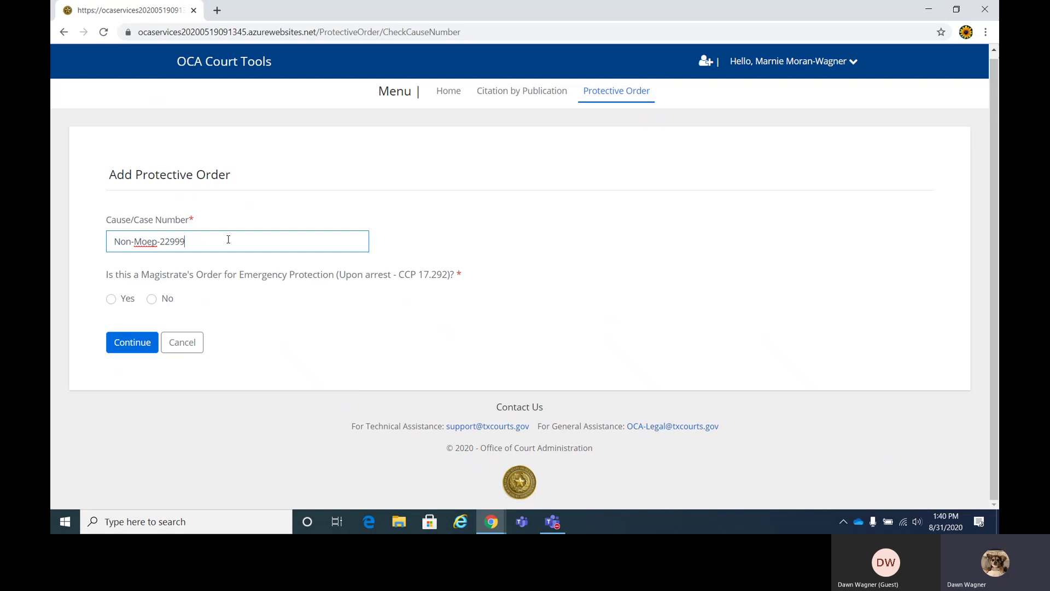
pyautogui.click(152, 299)
pyautogui.scroll(-1, 268, 312)
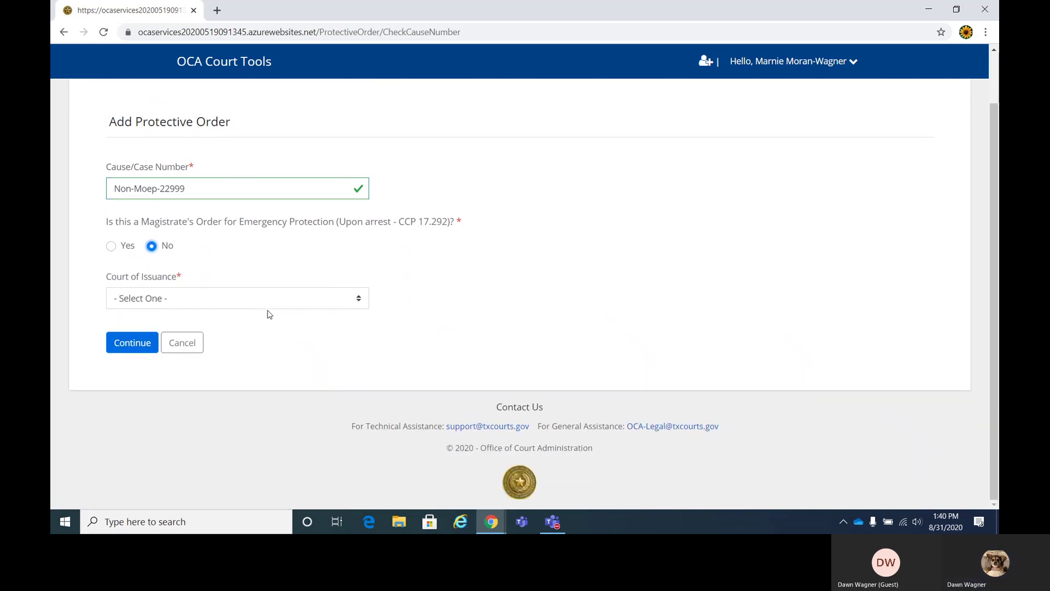
pyautogui.click(359, 300)
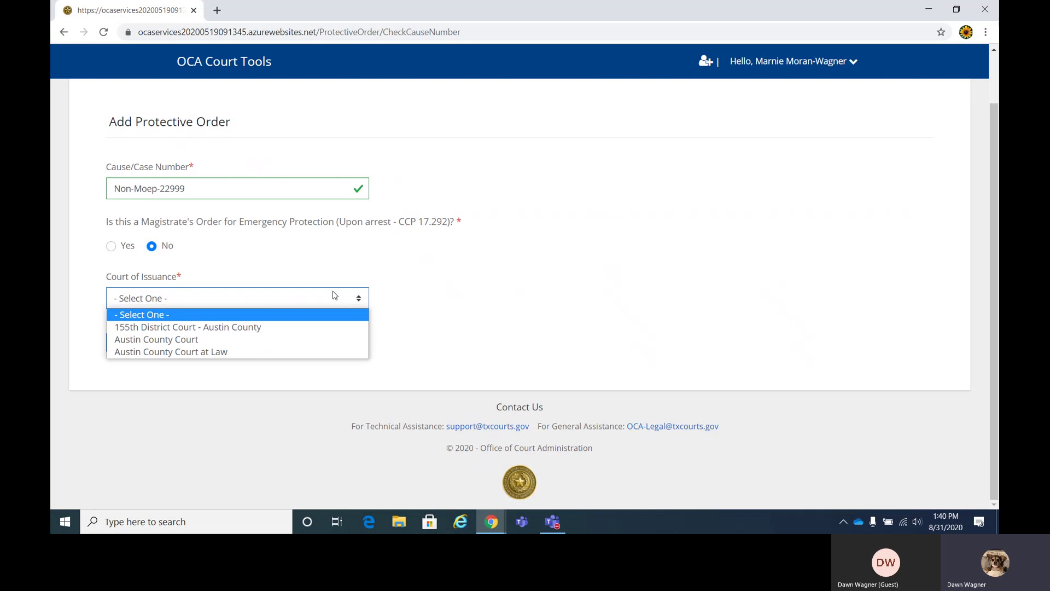
pyautogui.click(168, 340)
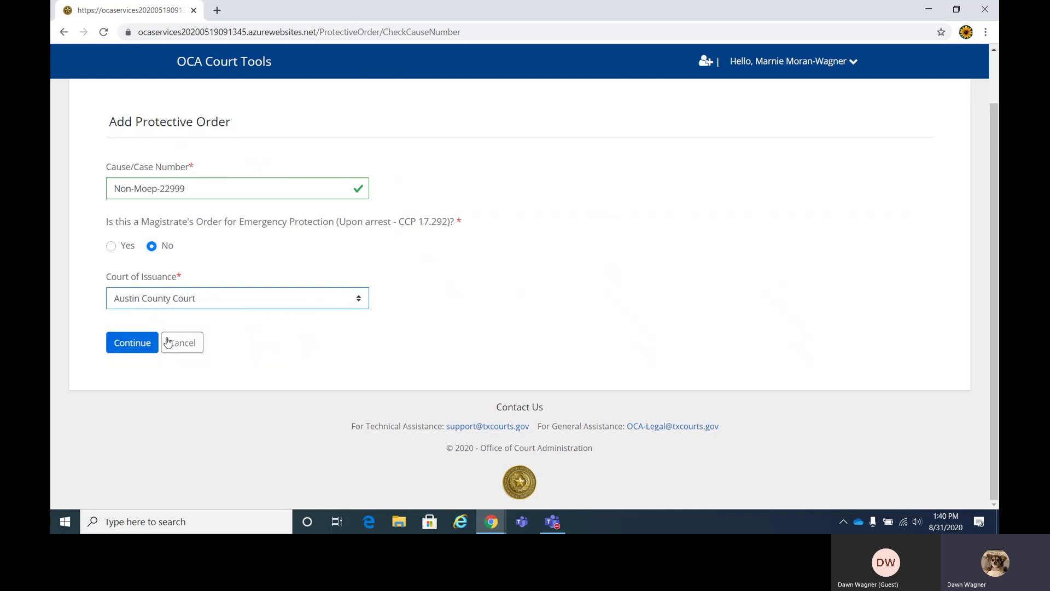
pyautogui.click(137, 343)
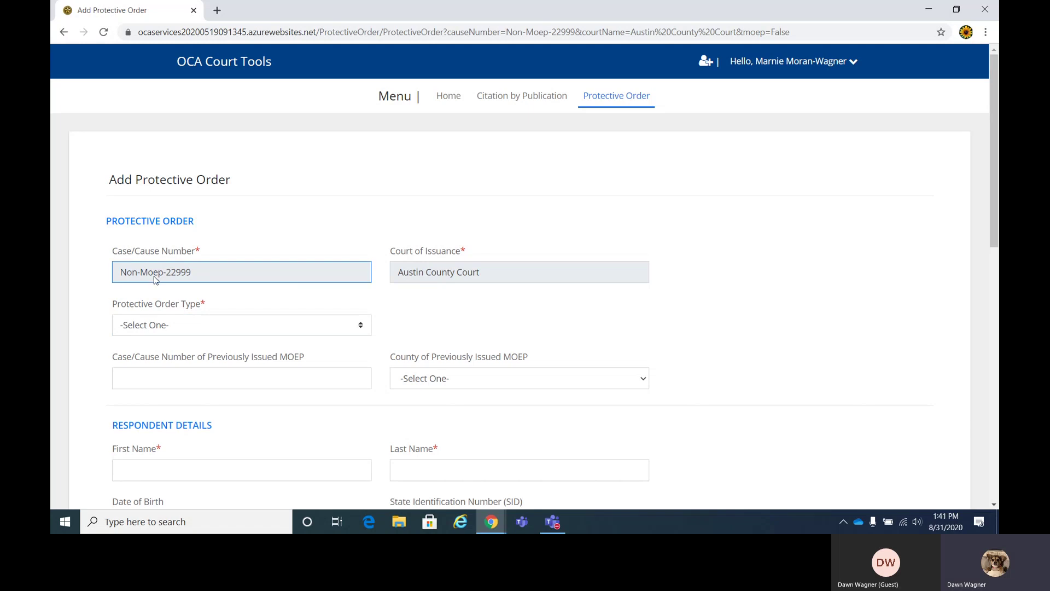
# Step: Set the Protective Order Type to Family Violence
pyautogui.click(429, 264)
pyautogui.click(247, 280)
pyautogui.click(396, 274)
pyautogui.click(380, 277)
pyautogui.click(408, 273)
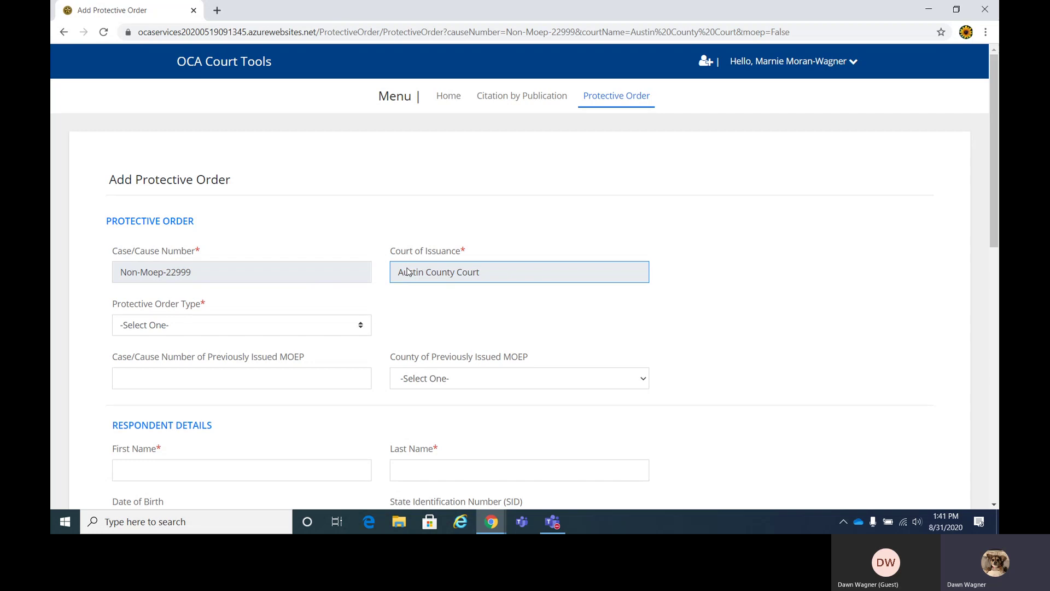
pyautogui.click(407, 288)
pyautogui.click(300, 278)
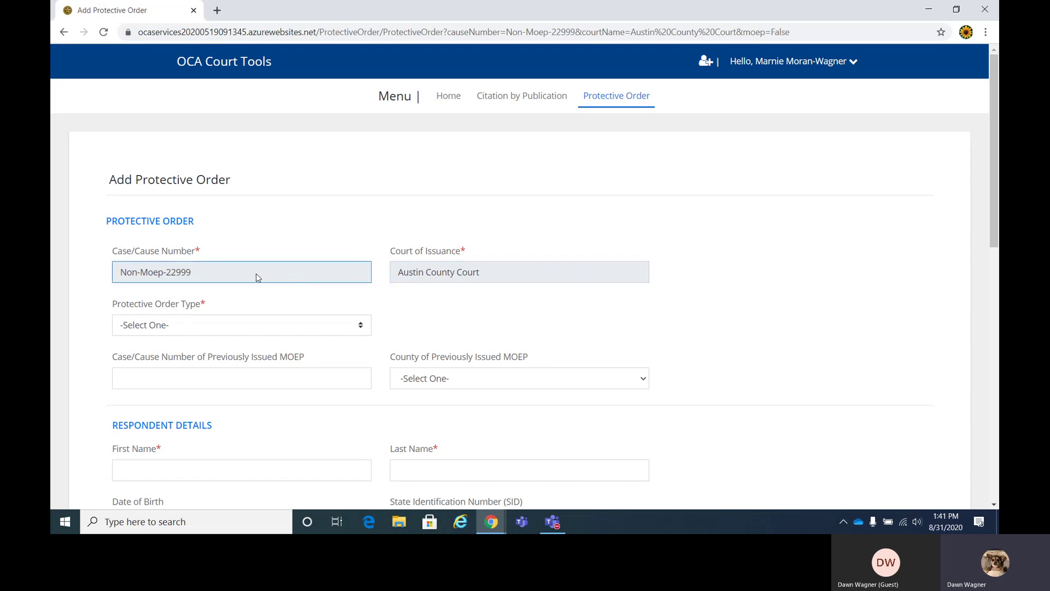
pyautogui.click(406, 271)
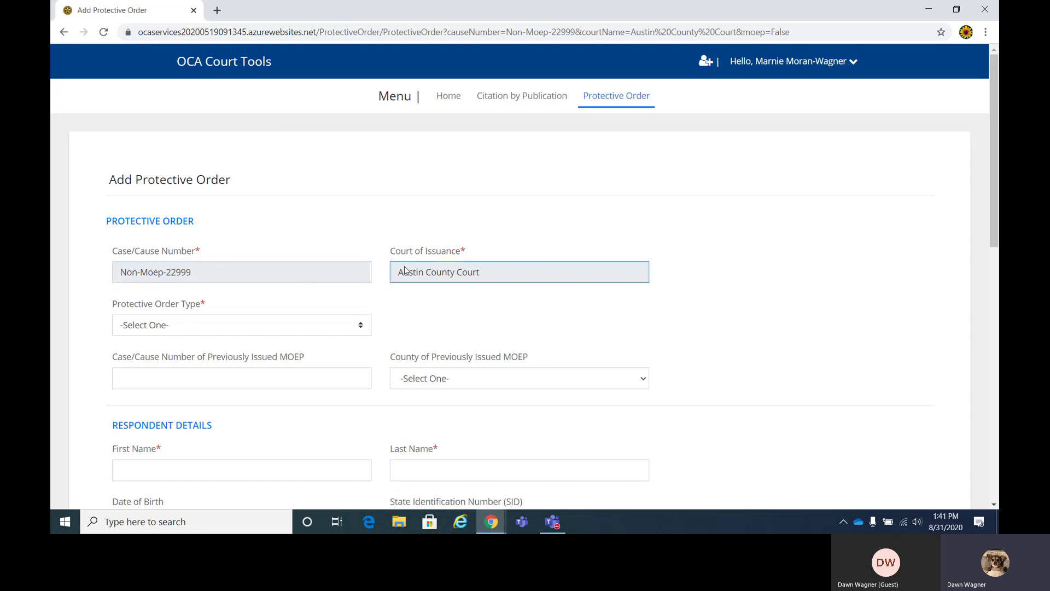
pyautogui.click(310, 299)
pyautogui.click(346, 321)
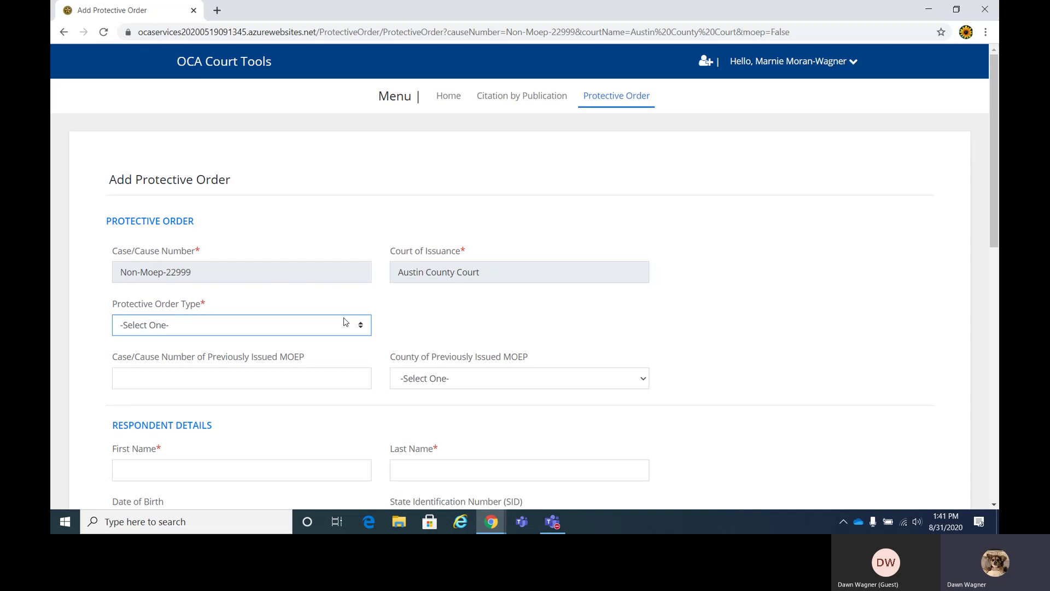
pyautogui.click(361, 327)
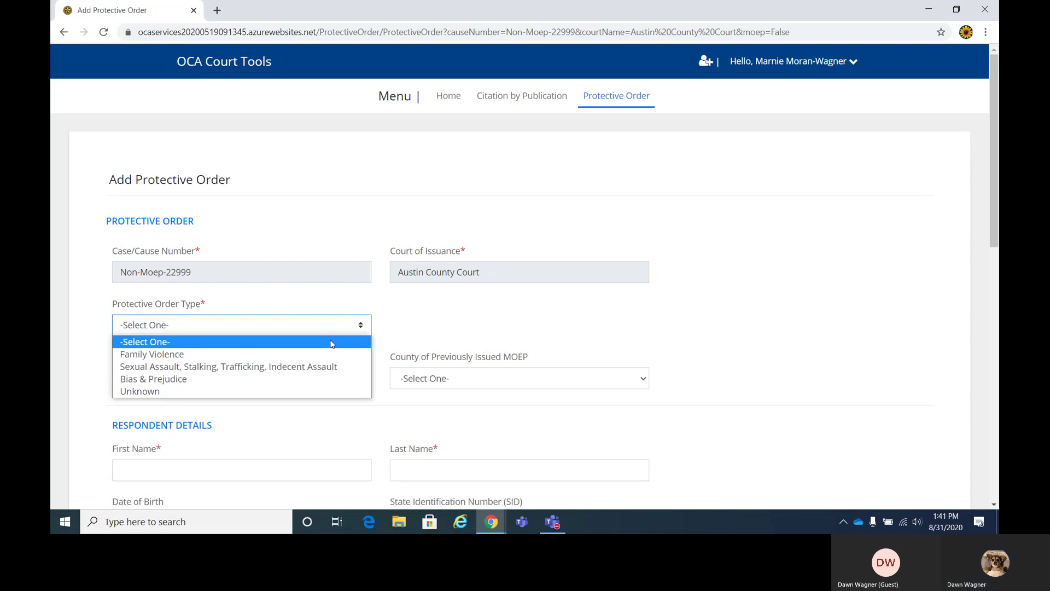
pyautogui.click(153, 356)
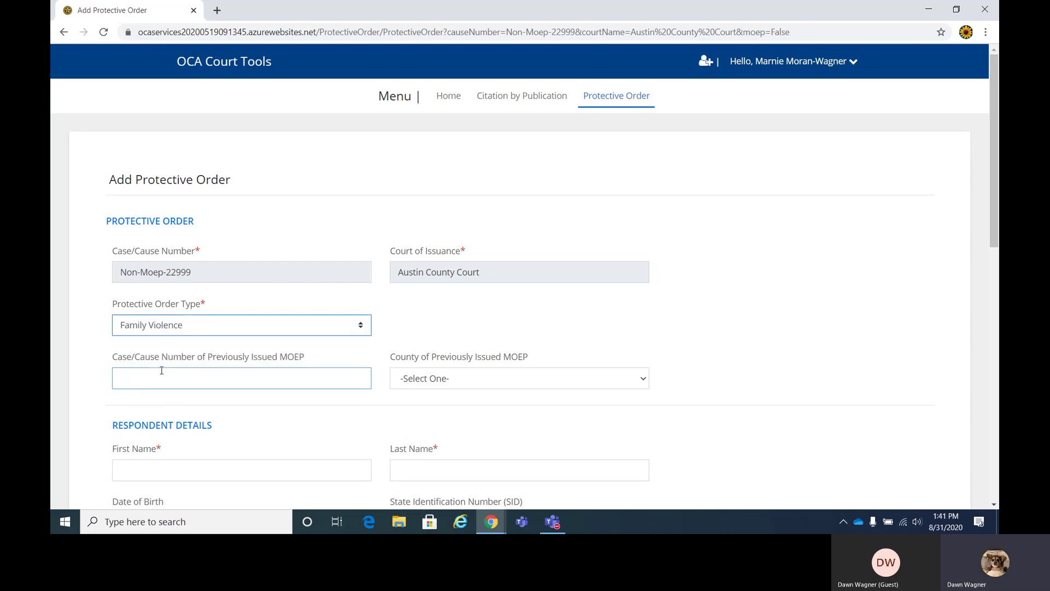
# Step: Enter MOEP-2233 as the previously issued MOEP, with Austin as its county
pyautogui.click(160, 379)
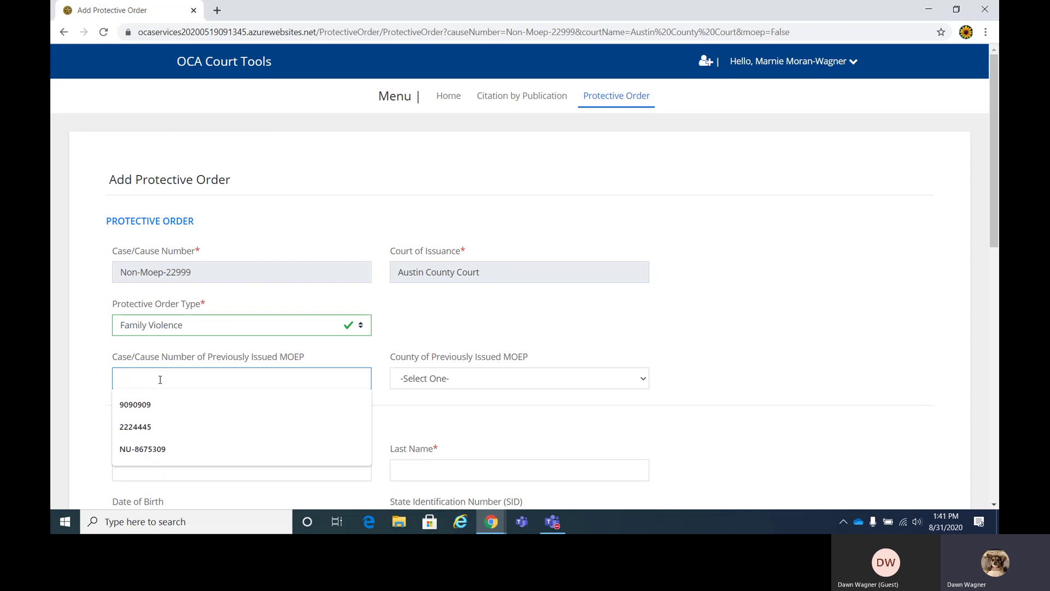
pyautogui.write('MOEP-')
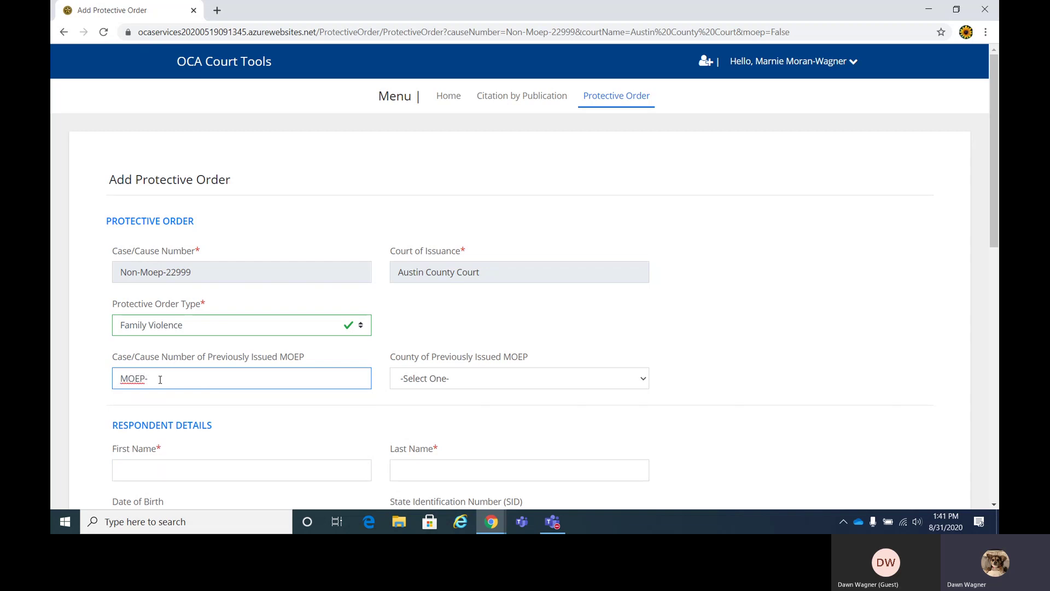
pyautogui.write('2233')
pyautogui.click(453, 385)
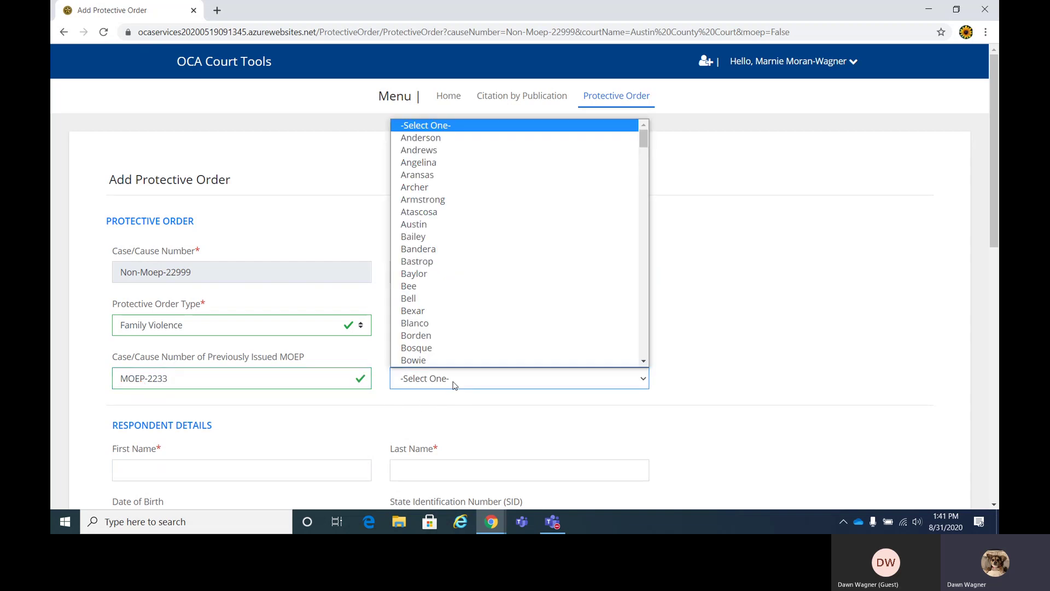
pyautogui.write('au')
pyautogui.press('Return')
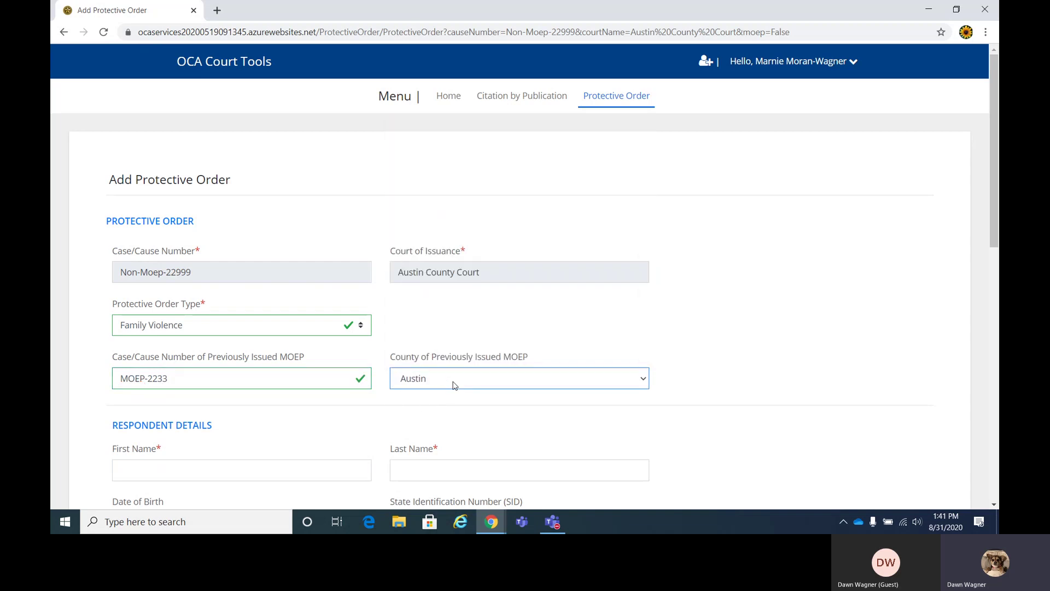
pyautogui.scroll(-5, 453, 384)
# Step: Enter the respondent's first and last name, date of birth, and State Identification Number
pyautogui.click(272, 230)
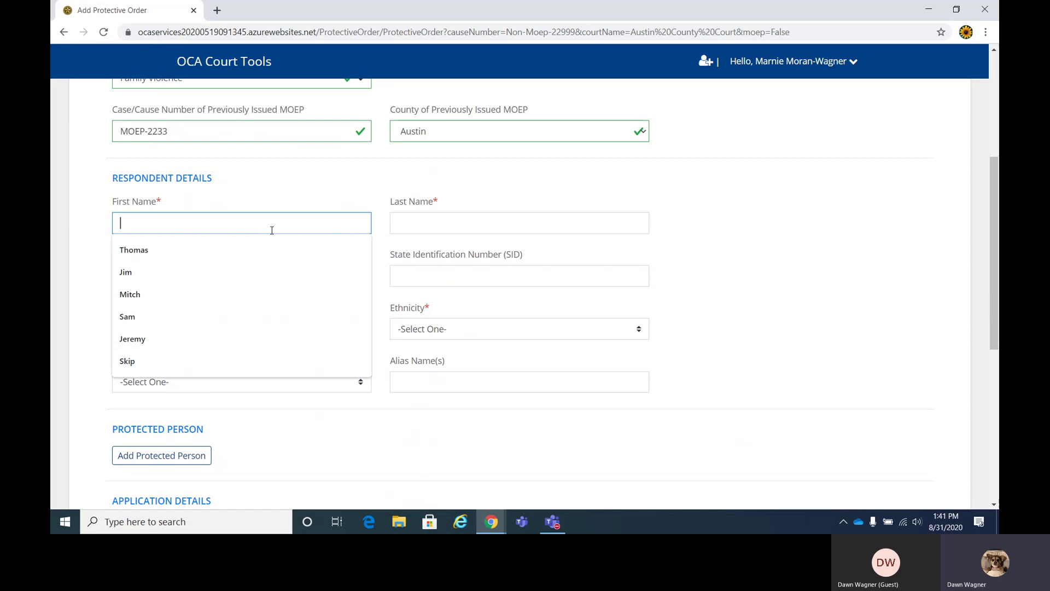
pyautogui.write('Jon')
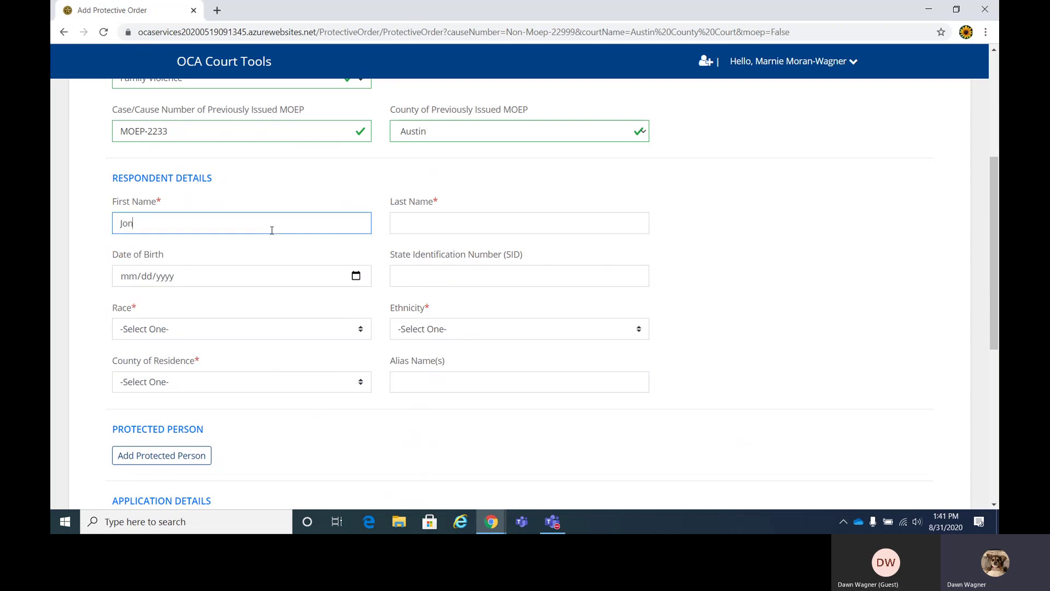
pyautogui.press('Tab')
pyautogui.write('Doe')
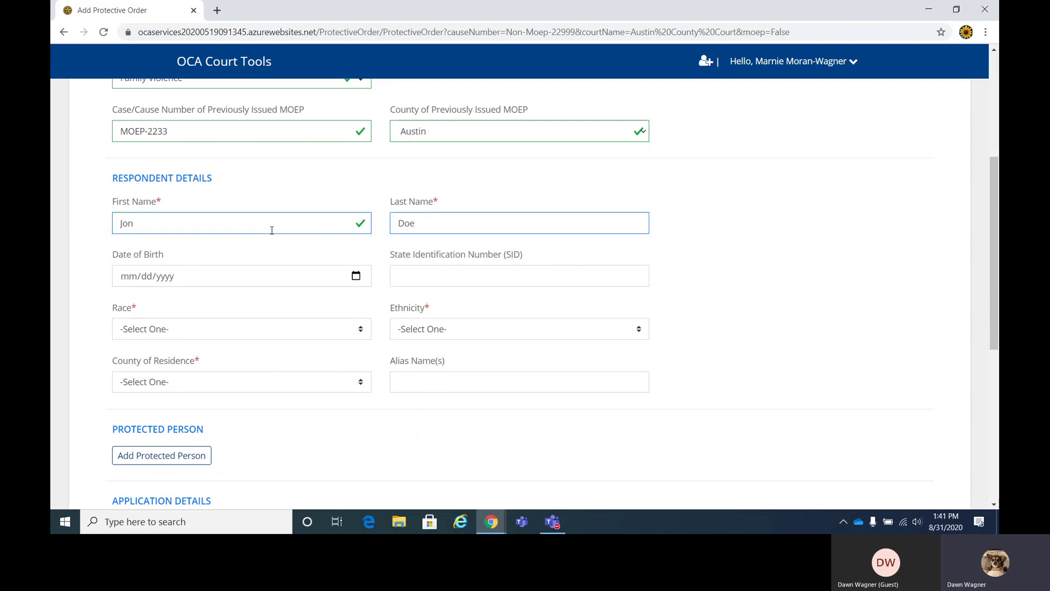
pyautogui.click(130, 276)
pyautogui.write('11121')
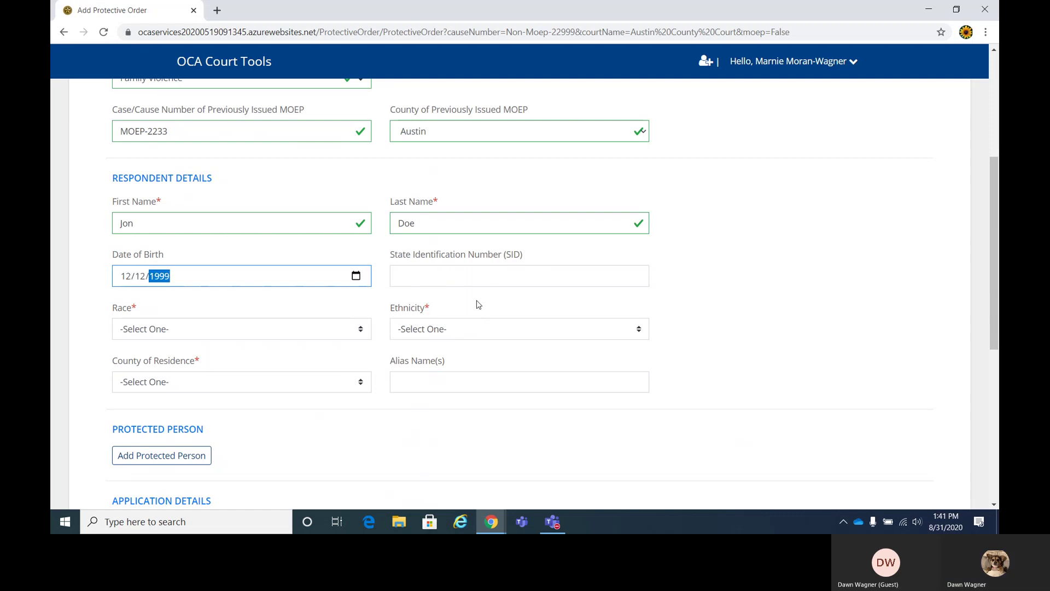
pyautogui.click(477, 277)
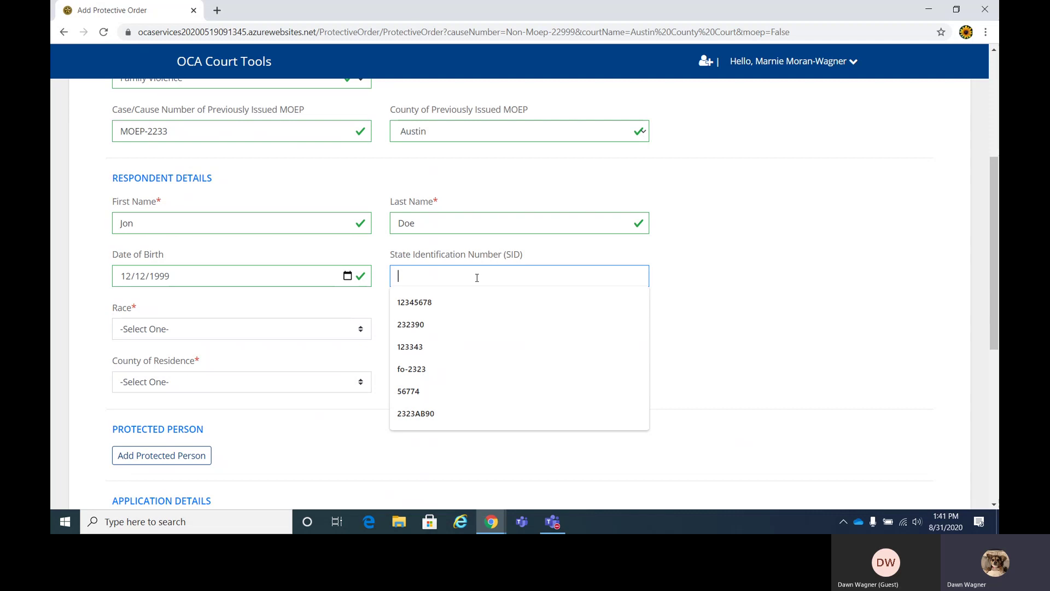
pyautogui.write('1234567')
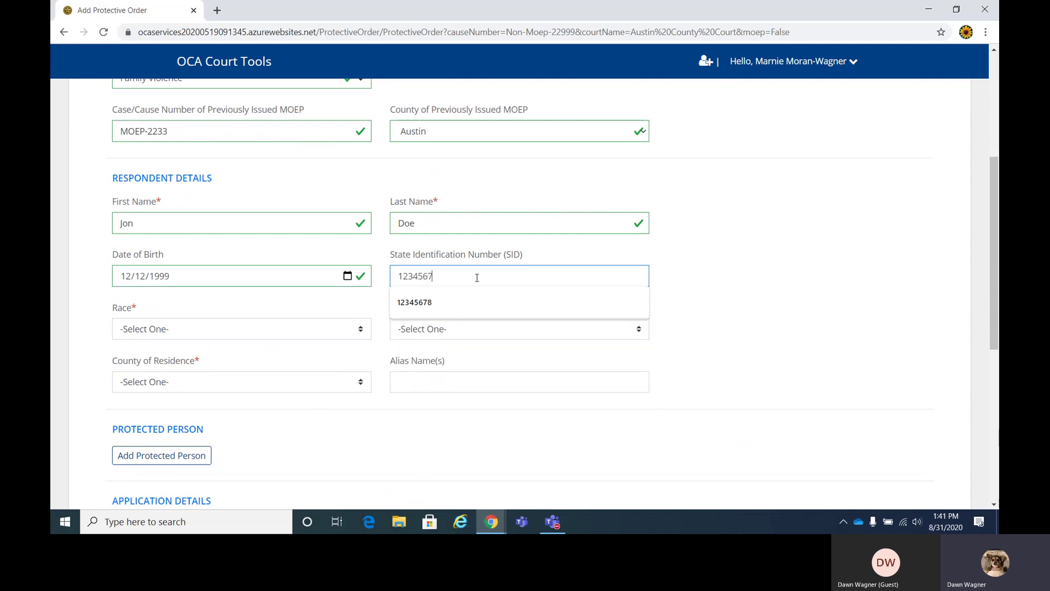
pyautogui.write('1')
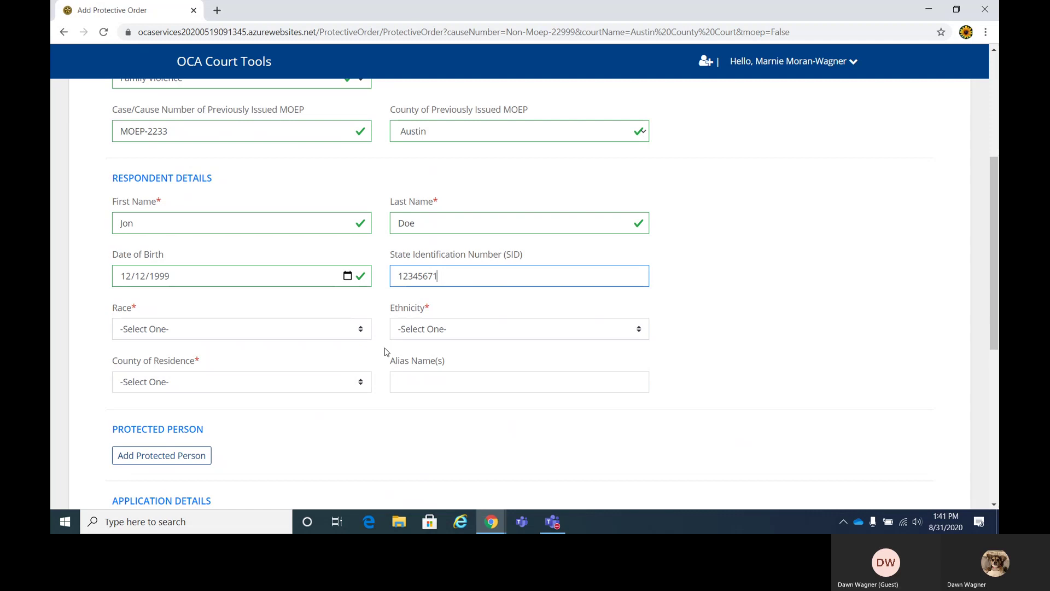
# Step: Set the respondent's race and ethnicity to Unknown, county of residence to Austin, and add an alias
pyautogui.click(362, 330)
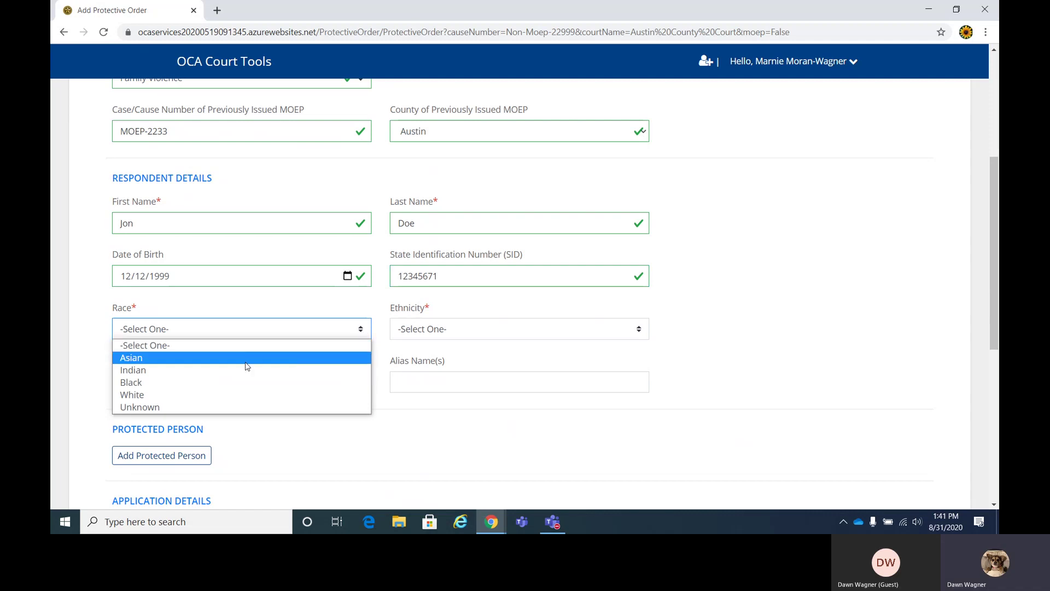
pyautogui.click(149, 411)
pyautogui.click(456, 330)
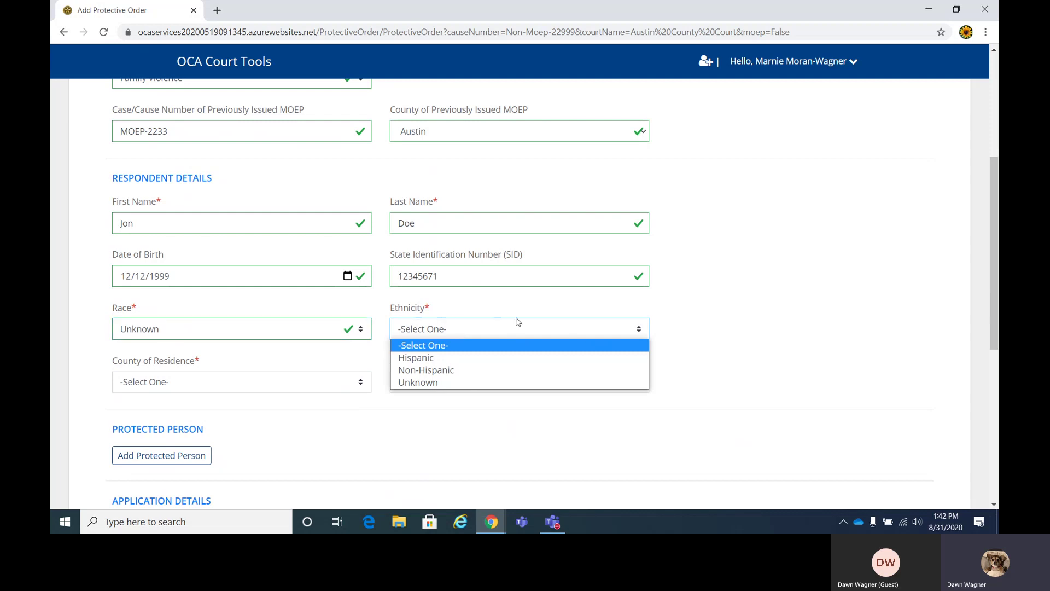
pyautogui.click(419, 383)
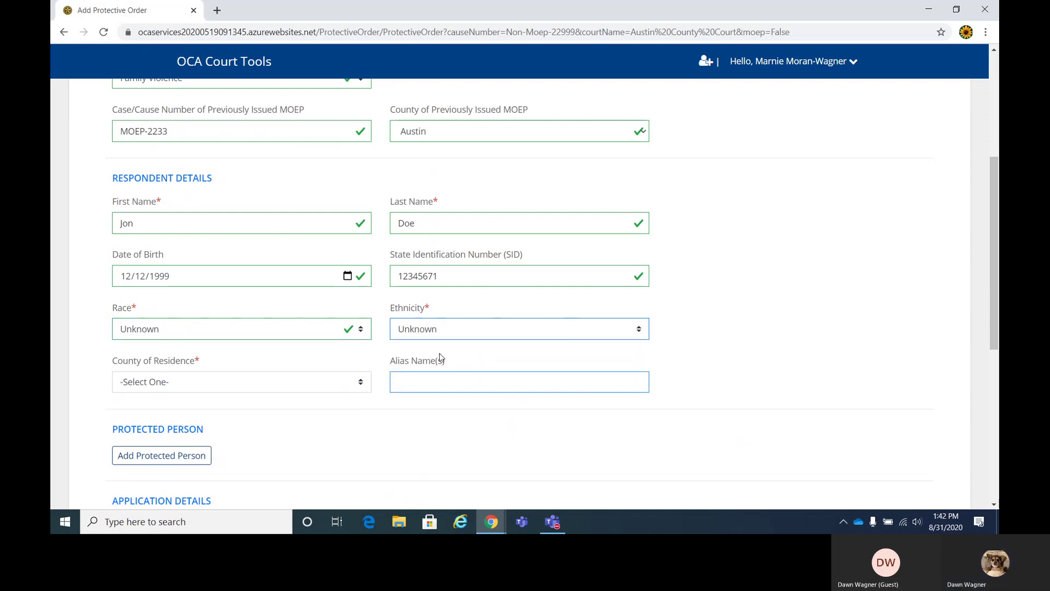
pyautogui.click(361, 382)
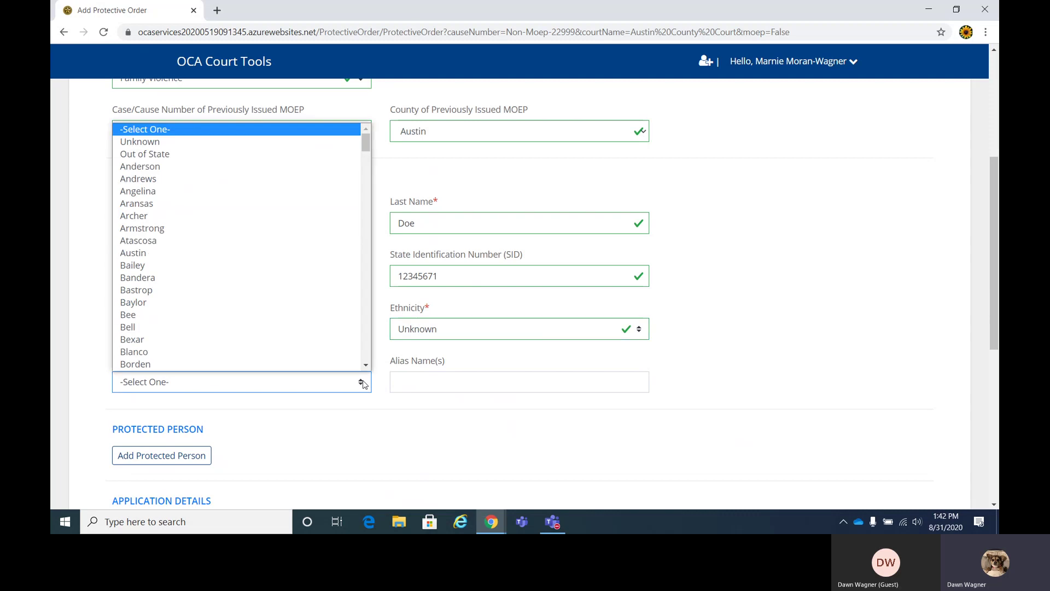
pyautogui.write('au')
pyautogui.press('Return')
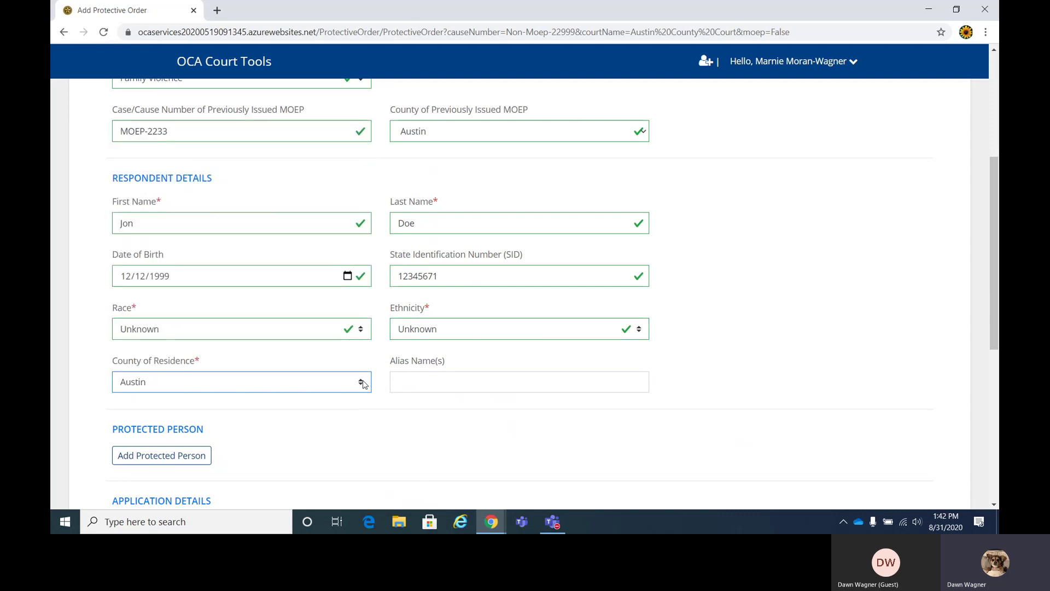
pyautogui.click(525, 383)
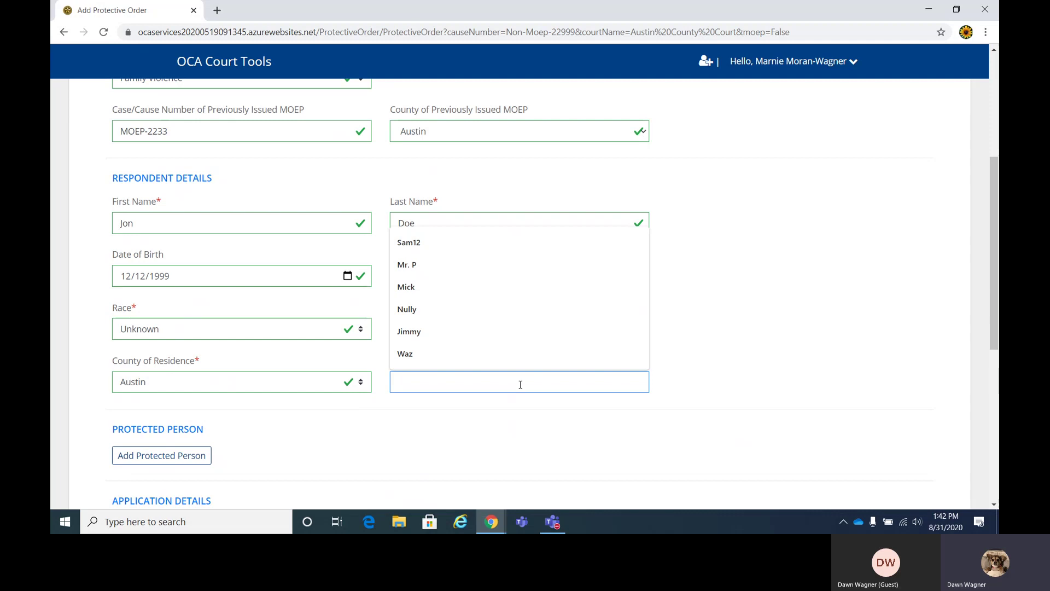
pyautogui.write('JD')
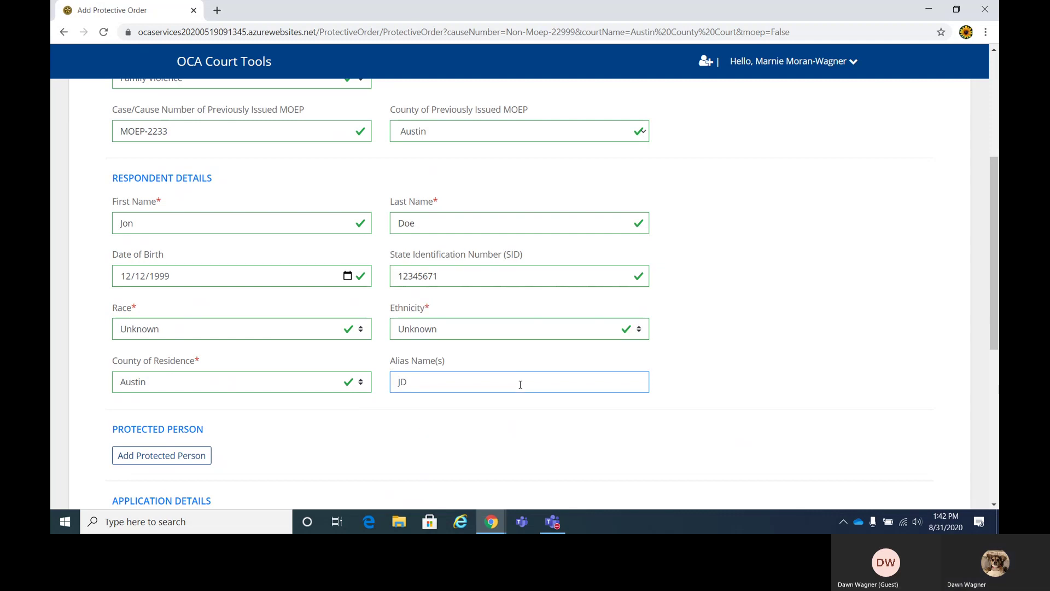
pyautogui.scroll(-3, 520, 384)
pyautogui.scroll(-3, 520, 385)
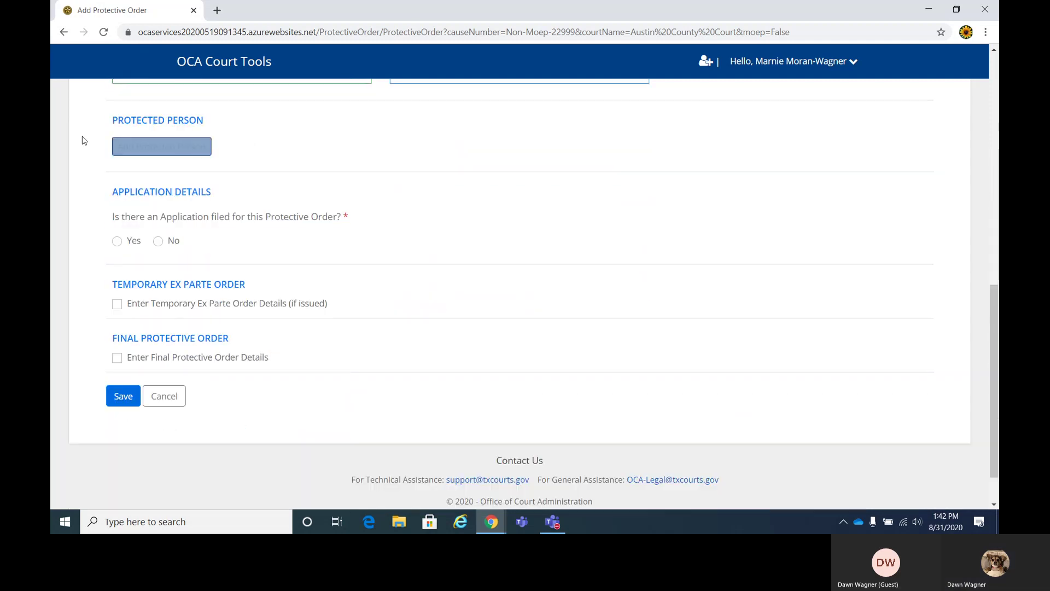
# Step: Add a protected person and enter their first and last name
pyautogui.click(140, 146)
pyautogui.click(159, 187)
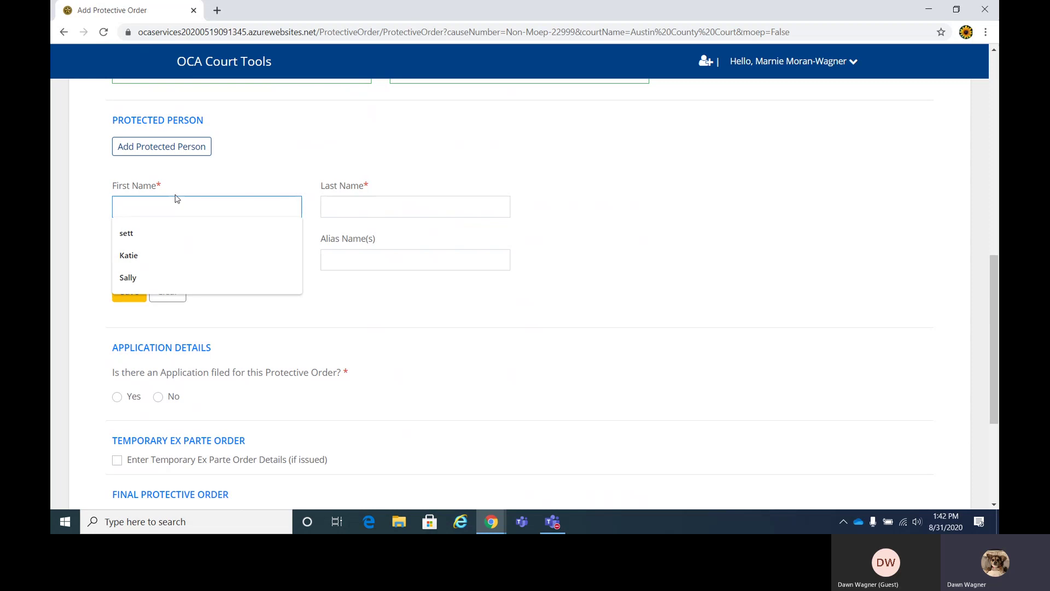
pyautogui.write('Jeannie')
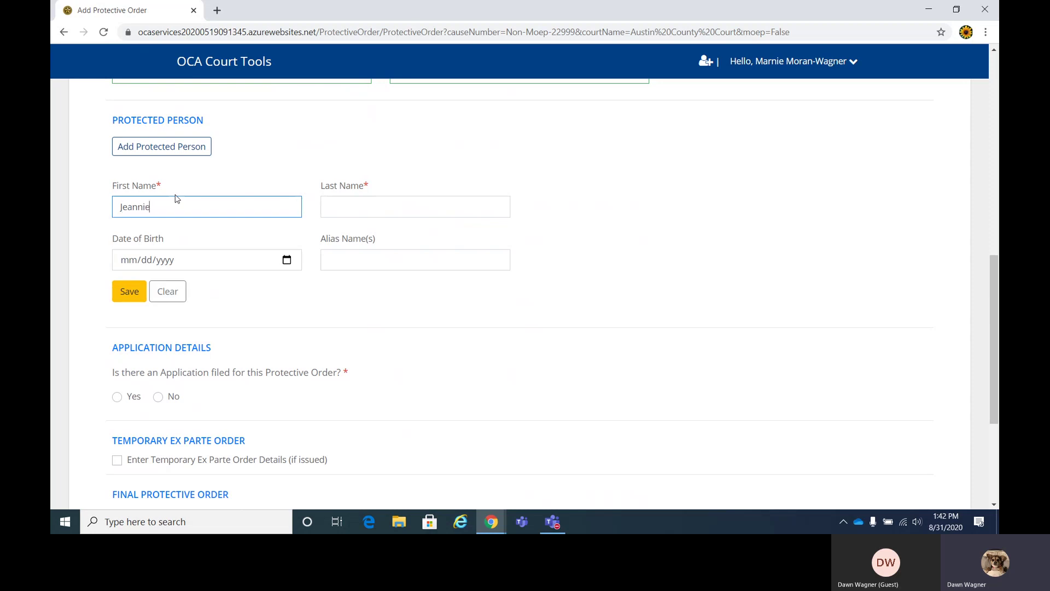
pyautogui.press('Tab')
pyautogui.write('Doe')
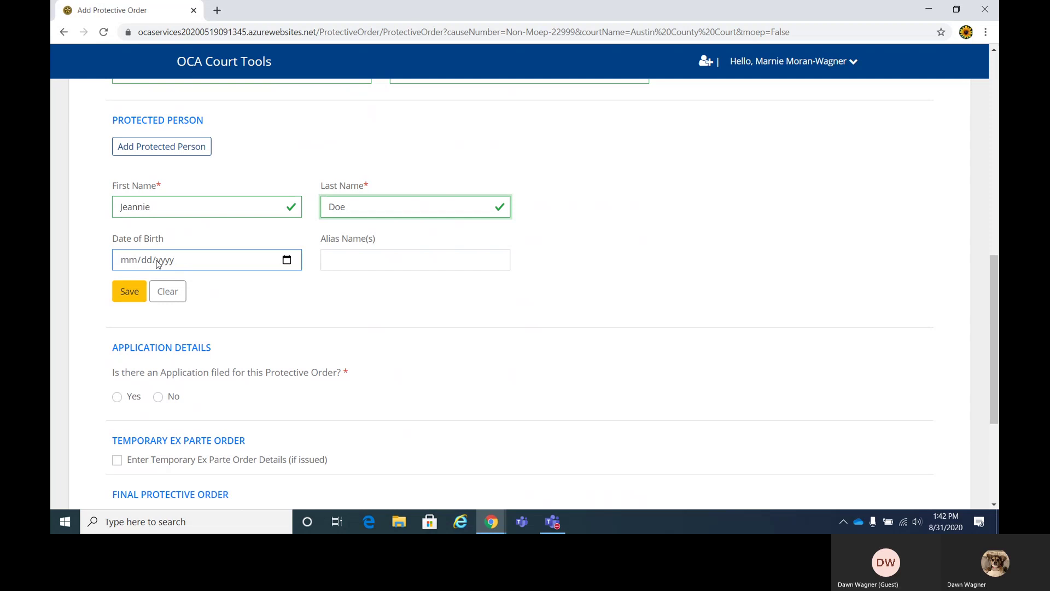
# Step: Enter the protected person's birth date and alias, and answer No to application filed
pyautogui.click(127, 262)
pyautogui.write('11111/1999')
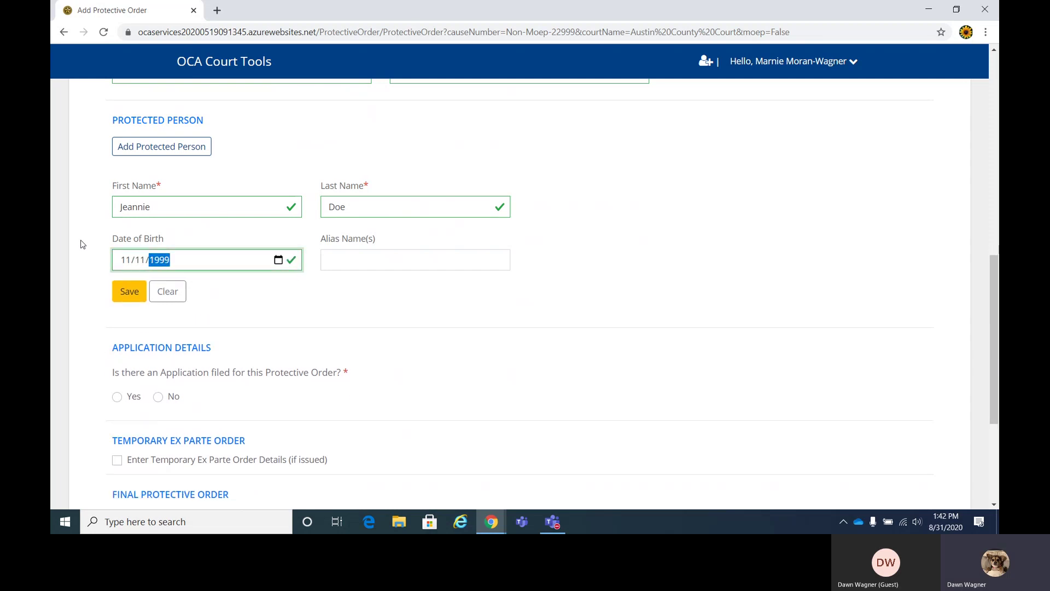
pyautogui.press('Tab')
pyautogui.write('JDoe')
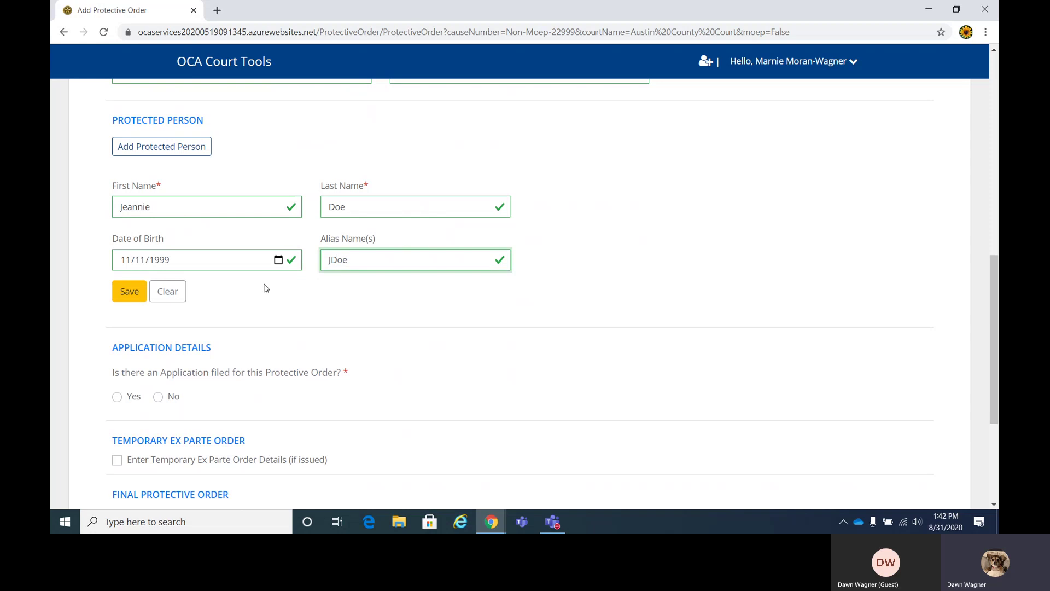
pyautogui.scroll(-2, 269, 288)
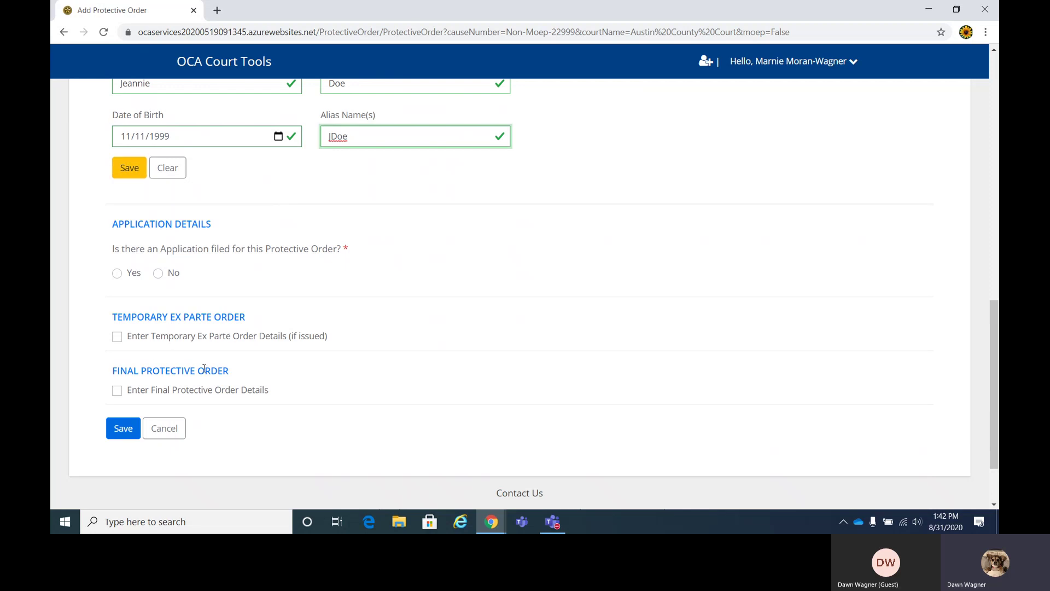
pyautogui.click(158, 273)
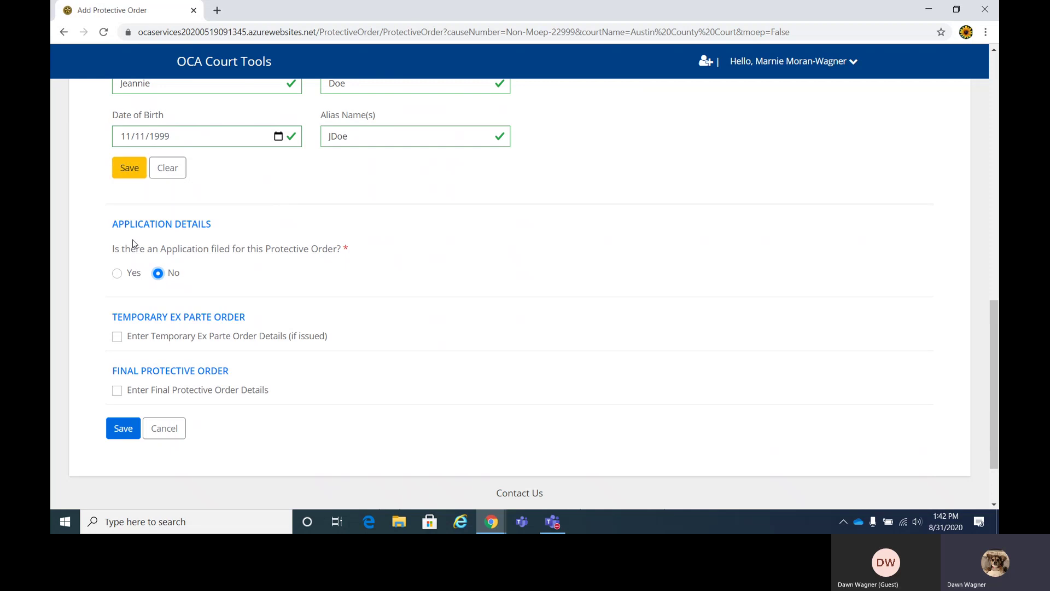
# Step: Mark the application as filed on 08/24/2020 and attach 1-App for PO_Redacted.pdf
pyautogui.click(116, 273)
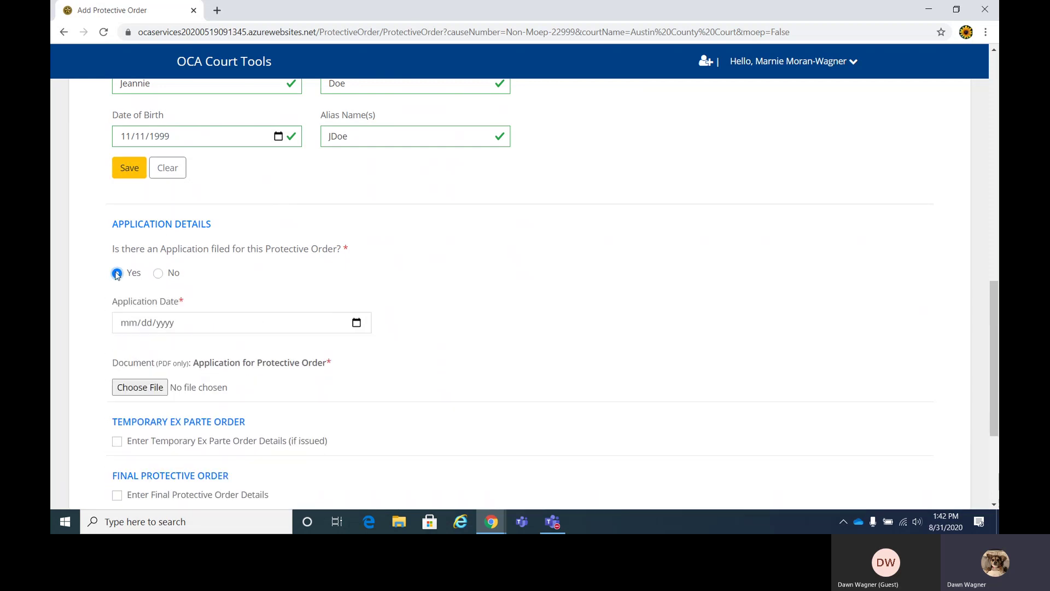
pyautogui.click(356, 323)
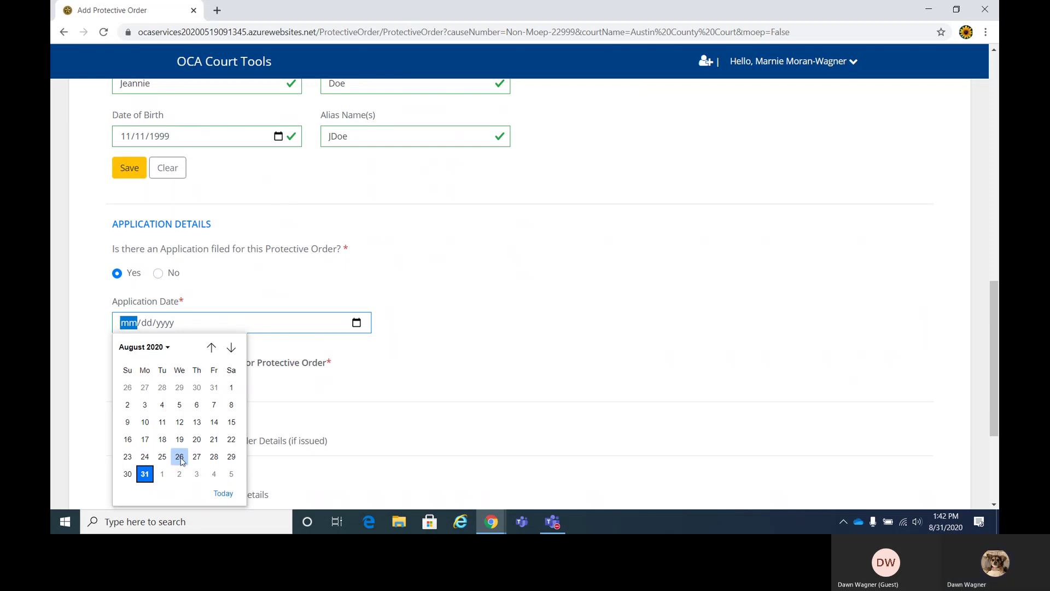
pyautogui.click(145, 456)
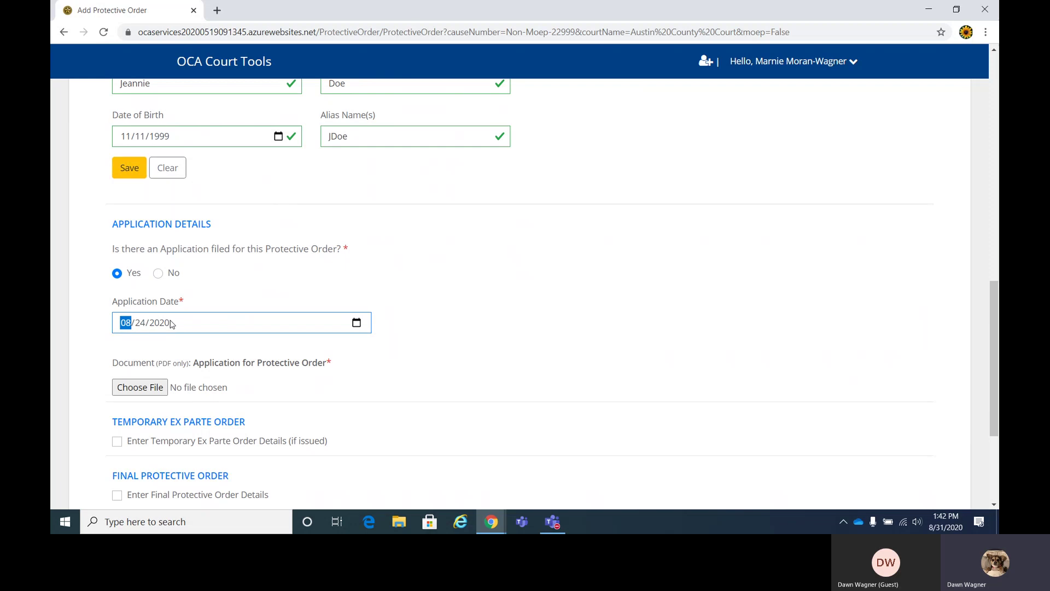
pyautogui.click(142, 389)
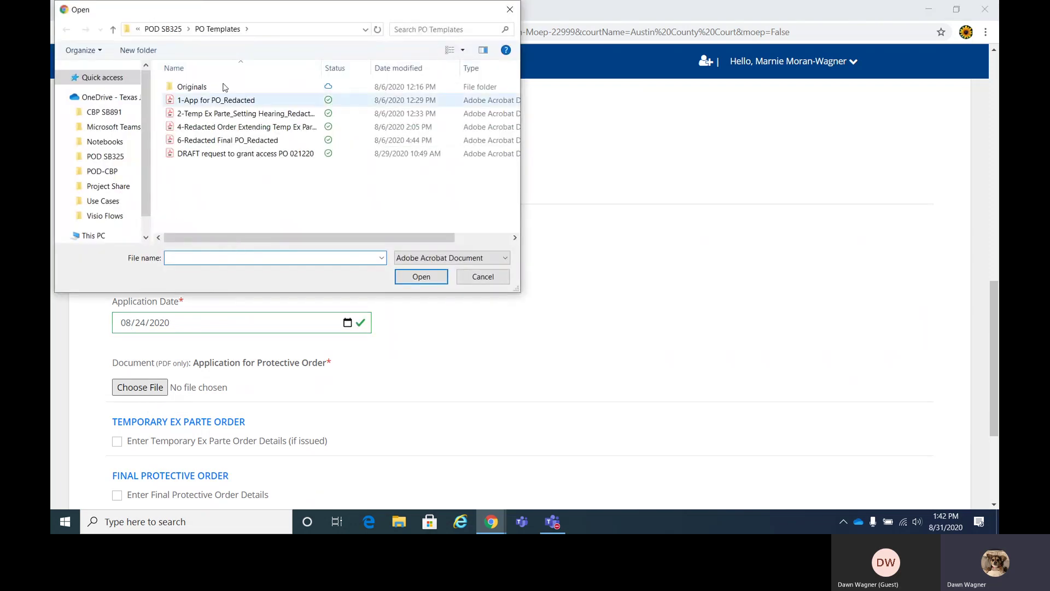
pyautogui.doubleClick(204, 102)
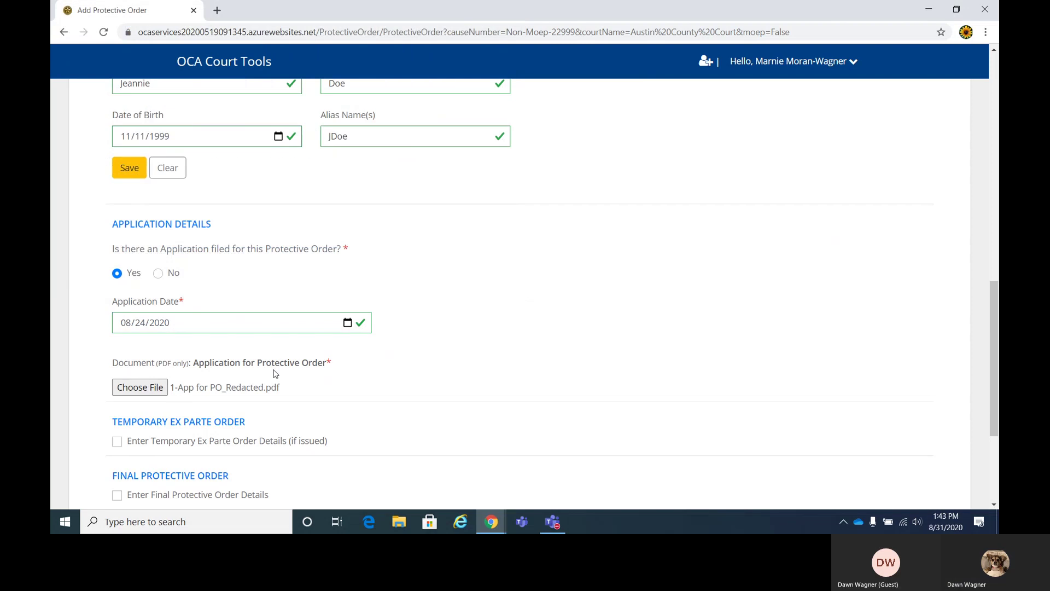
pyautogui.scroll(-1, 276, 369)
pyautogui.scroll(-1, 225, 277)
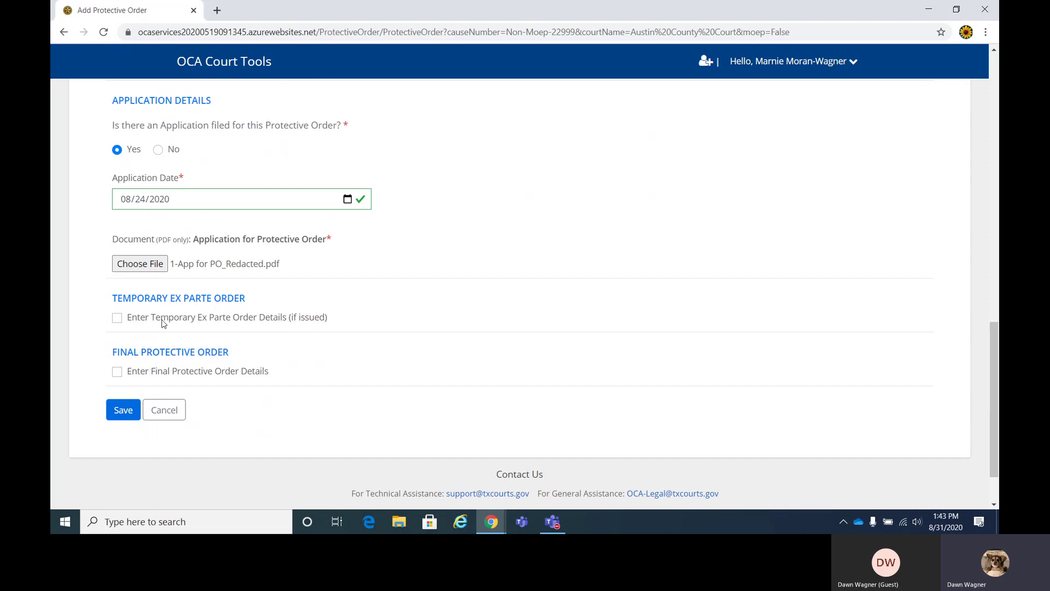
# Step: Add a temporary ex parte order issued and served on 08/26/2020
pyautogui.click(117, 317)
pyautogui.scroll(-1, 213, 328)
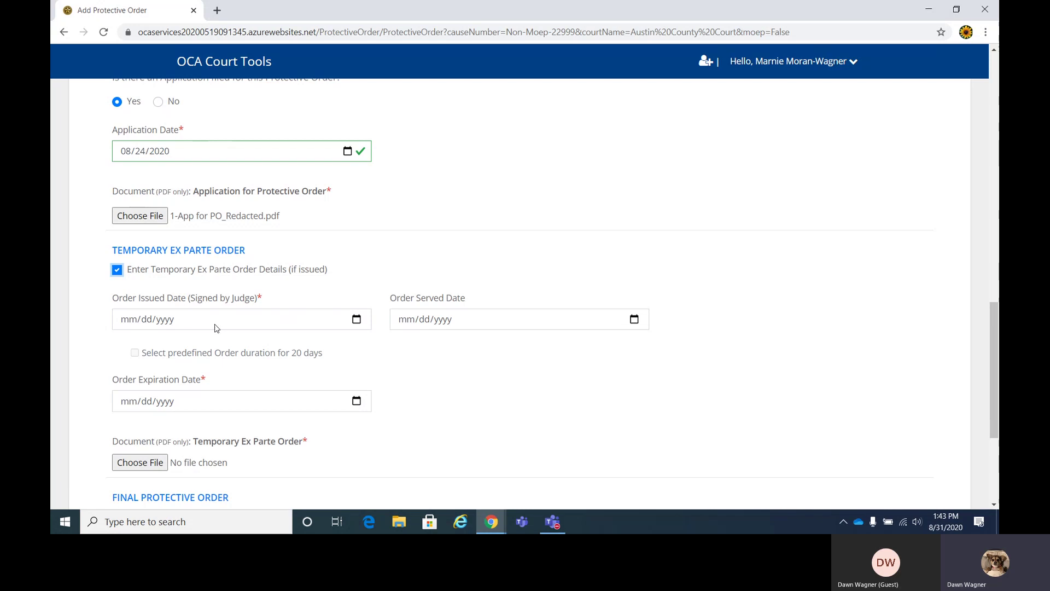
pyautogui.scroll(-1, 216, 328)
pyautogui.click(356, 315)
pyautogui.click(357, 305)
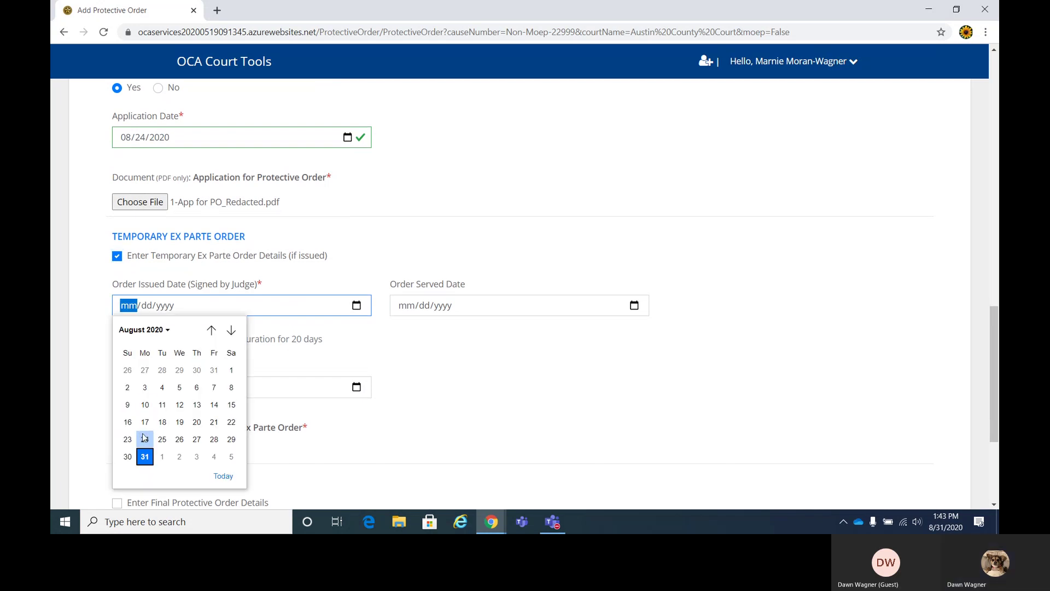
pyautogui.click(179, 439)
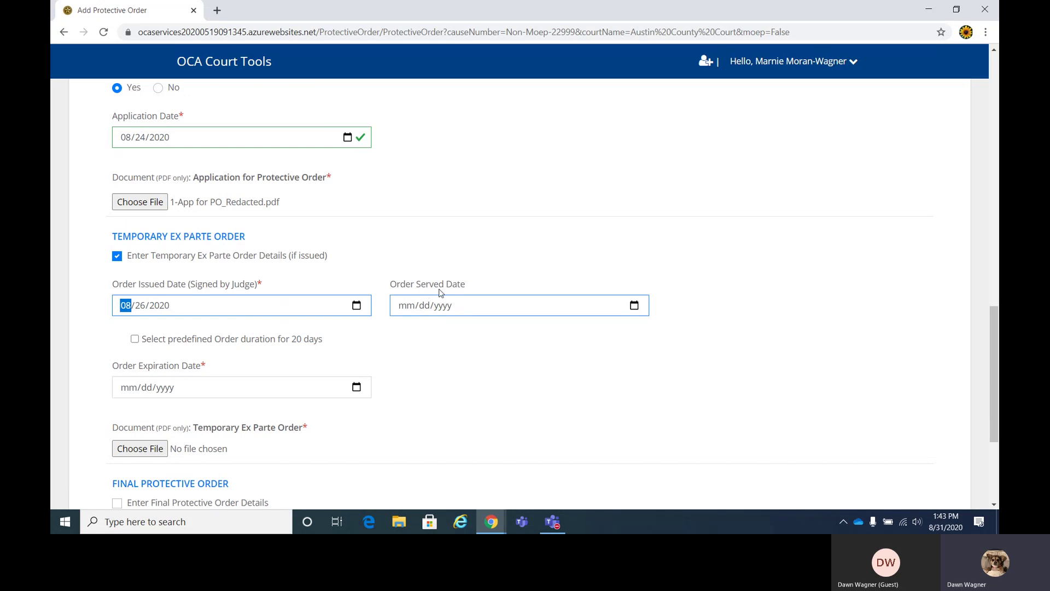
pyautogui.click(634, 305)
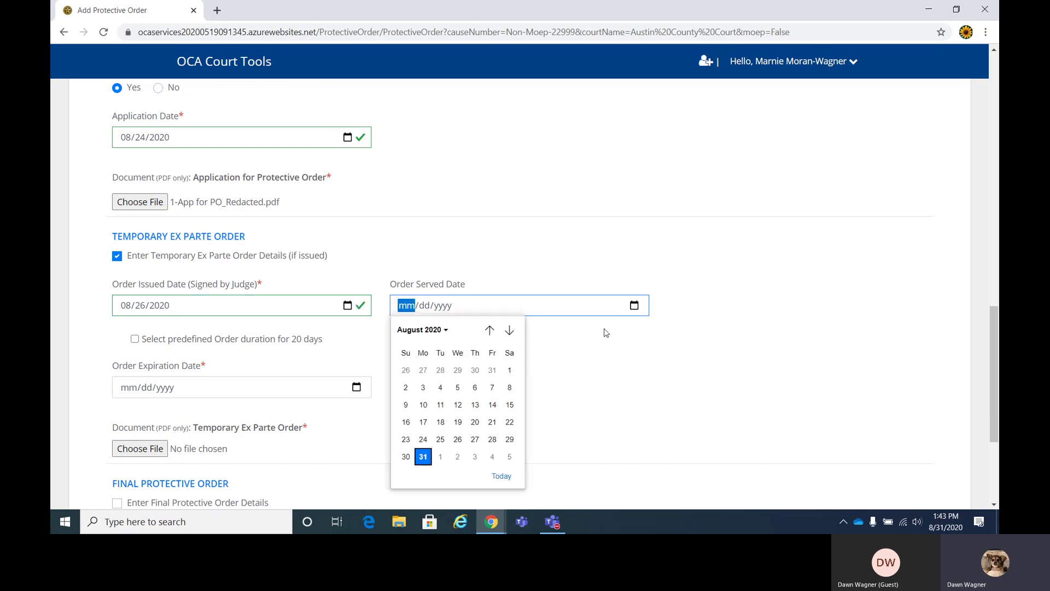
pyautogui.click(458, 441)
pyautogui.scroll(-2, 172, 329)
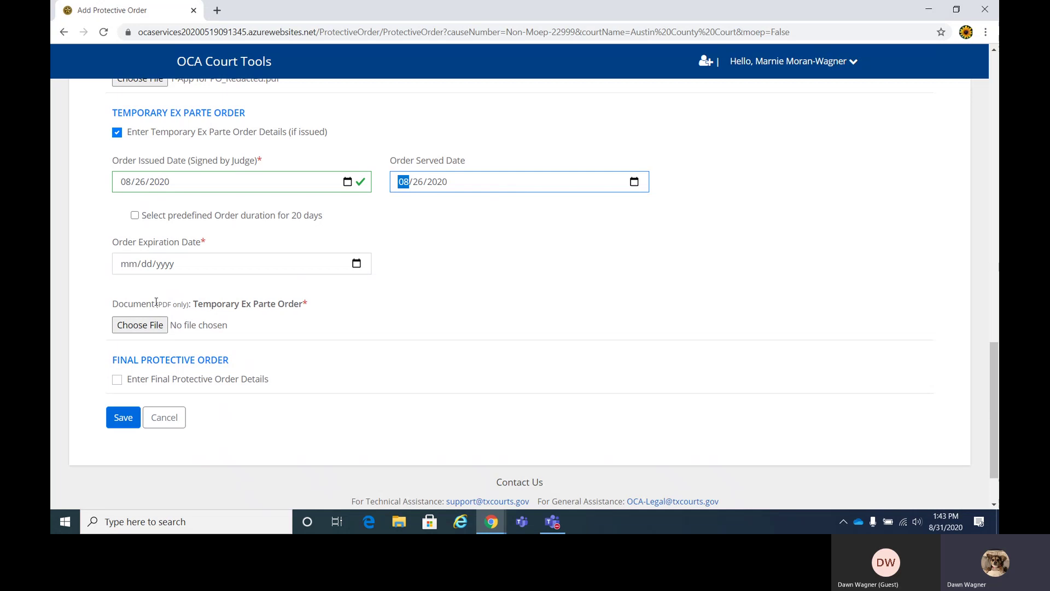
pyautogui.click(158, 282)
# Step: Keep the 20-day duration expiring 09/15/2020 and attach 2-Temp Ex Parte_Setting Hearing_Redacted
pyautogui.click(135, 215)
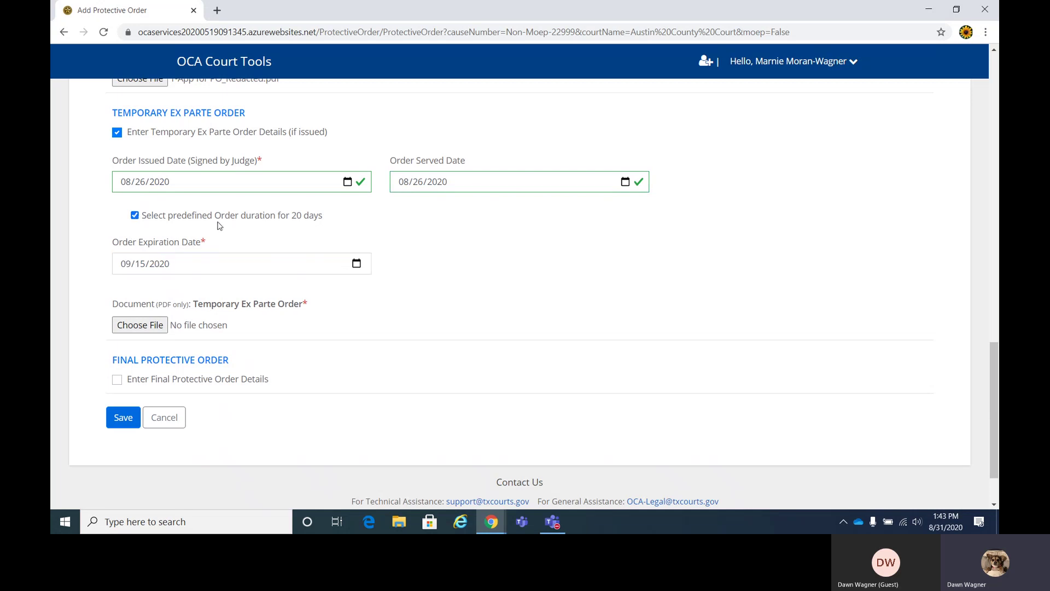
pyautogui.click(358, 264)
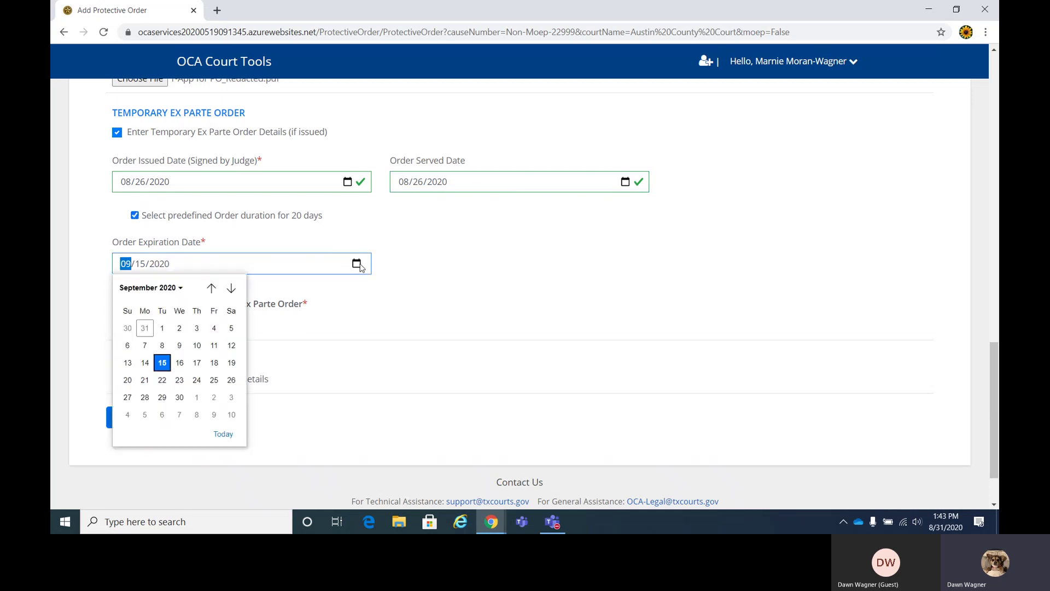
pyautogui.click(179, 362)
pyautogui.click(135, 216)
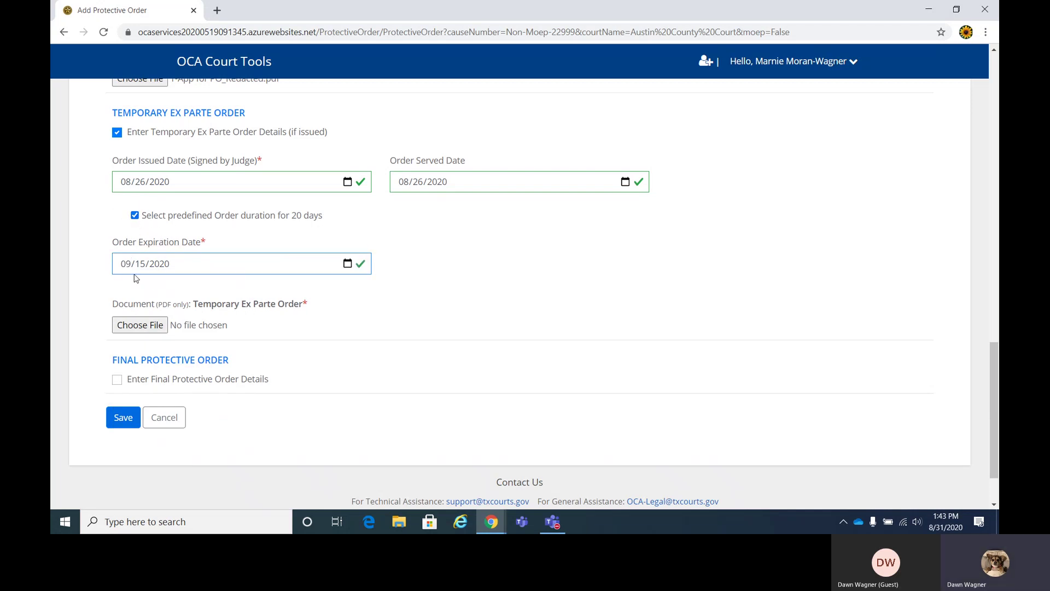
pyautogui.click(133, 328)
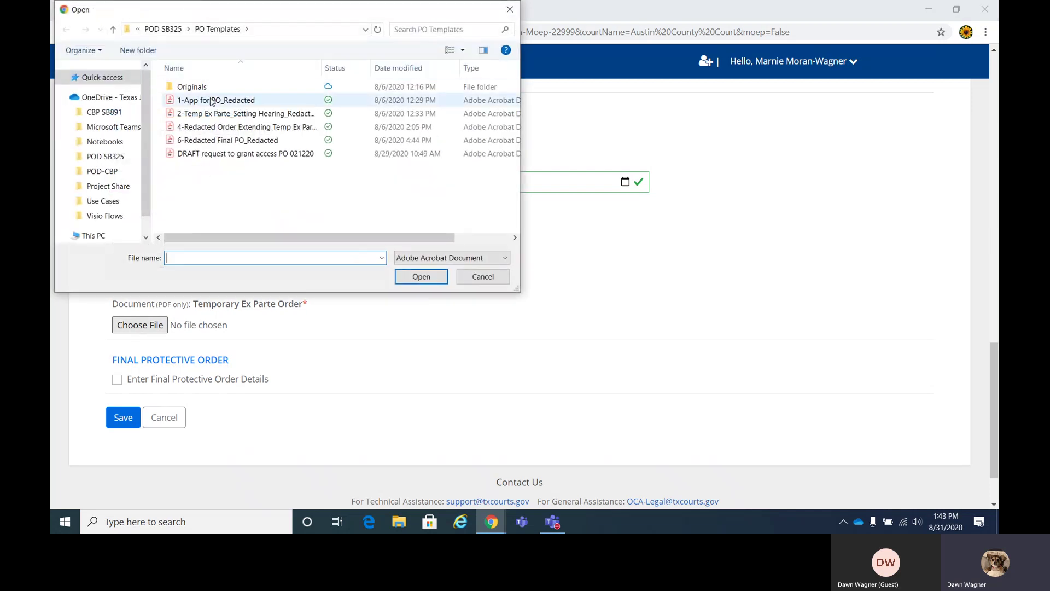
pyautogui.doubleClick(235, 113)
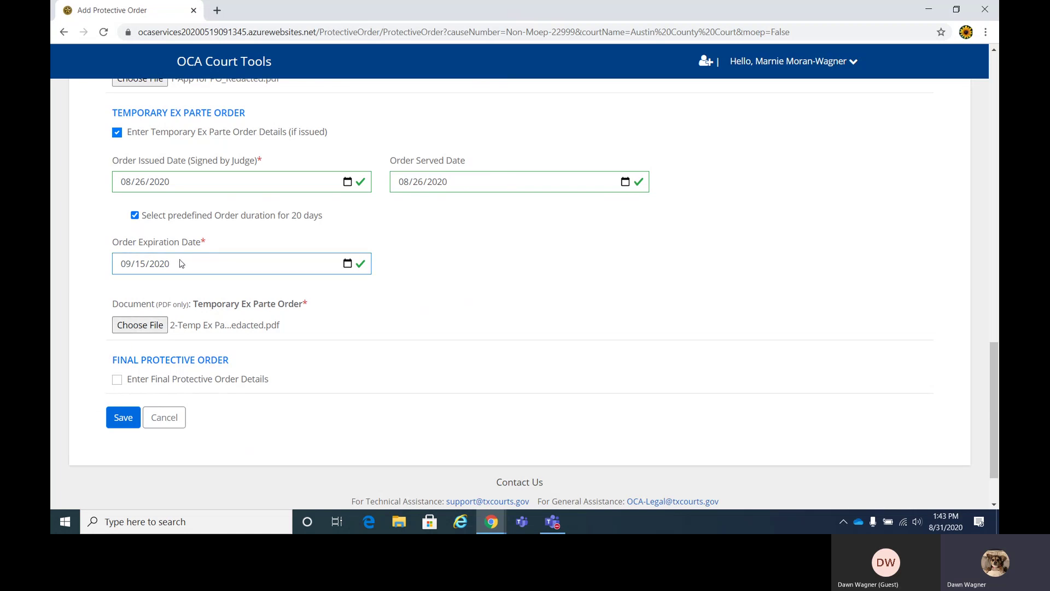
# Step: Add the protected person to Non-Moep-22999 and save the order, returning to the search page
pyautogui.scroll(-1, 181, 263)
pyautogui.scroll(8, 180, 263)
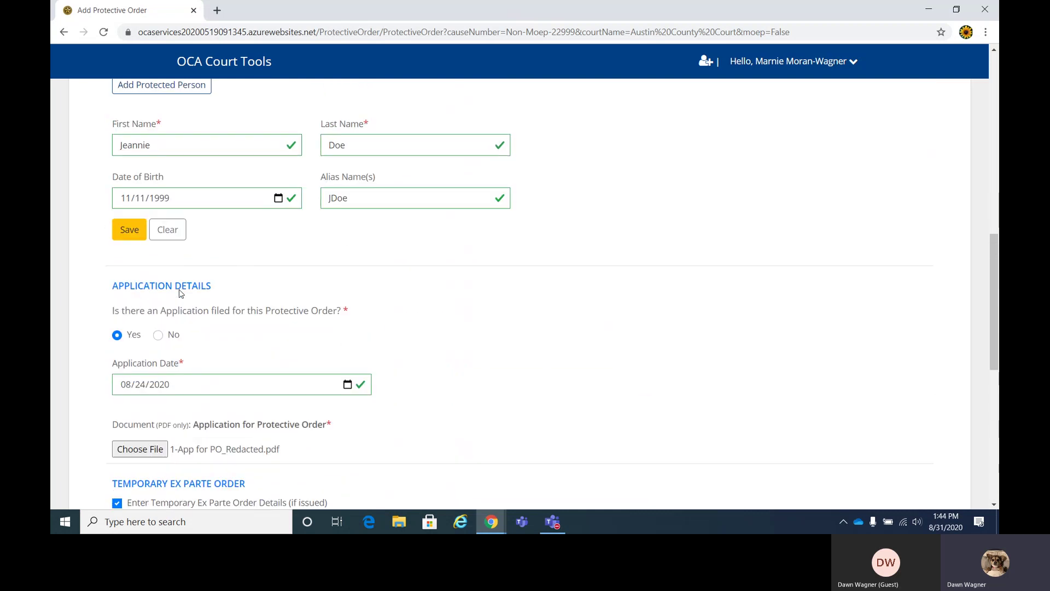
pyautogui.scroll(5, 180, 294)
pyautogui.scroll(-4, 180, 294)
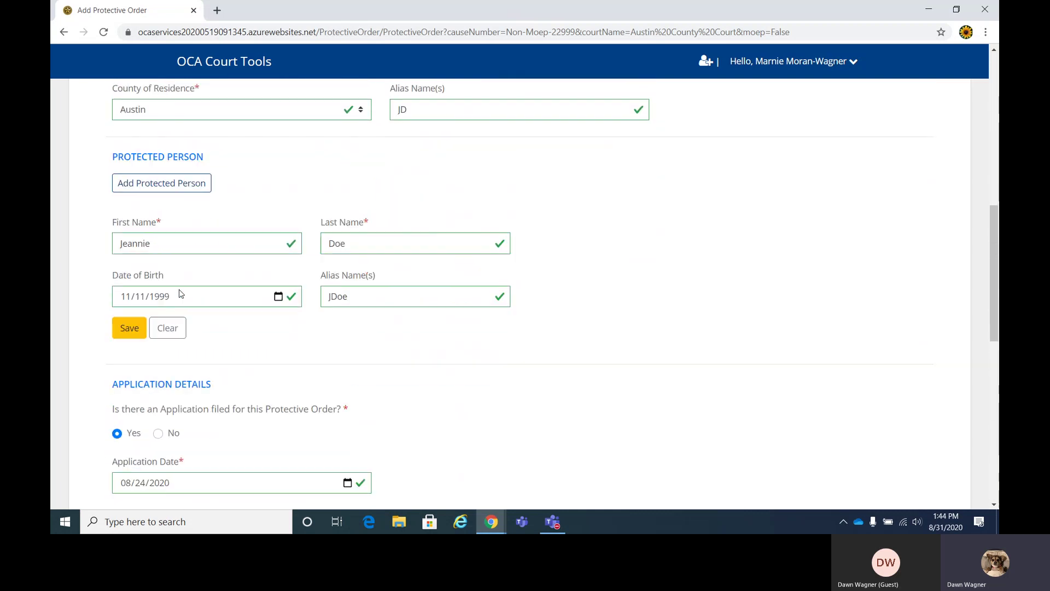
pyautogui.click(130, 291)
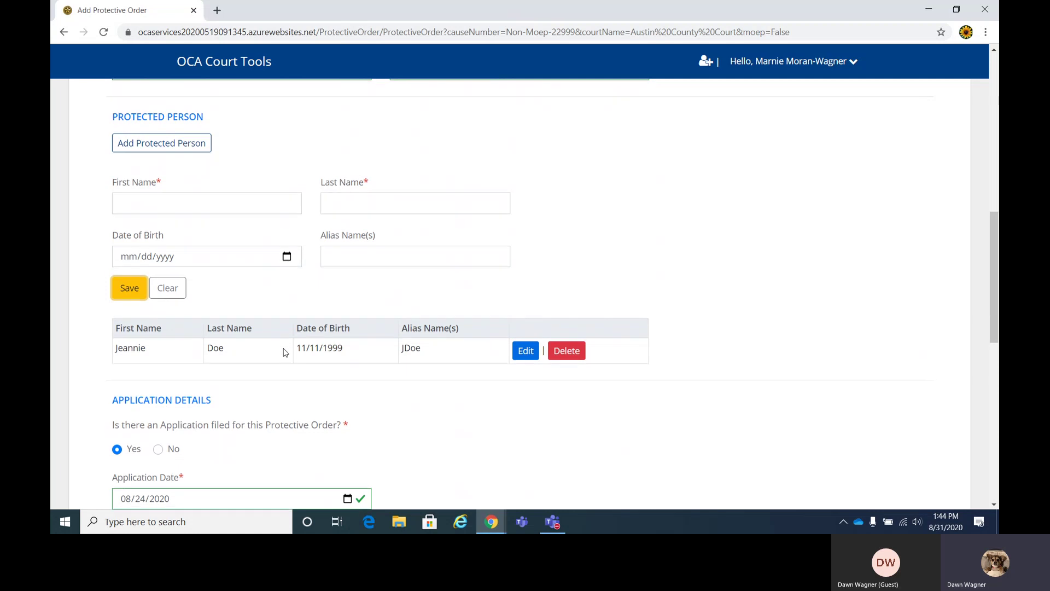
pyautogui.scroll(-4, 286, 353)
pyautogui.scroll(-6, 285, 352)
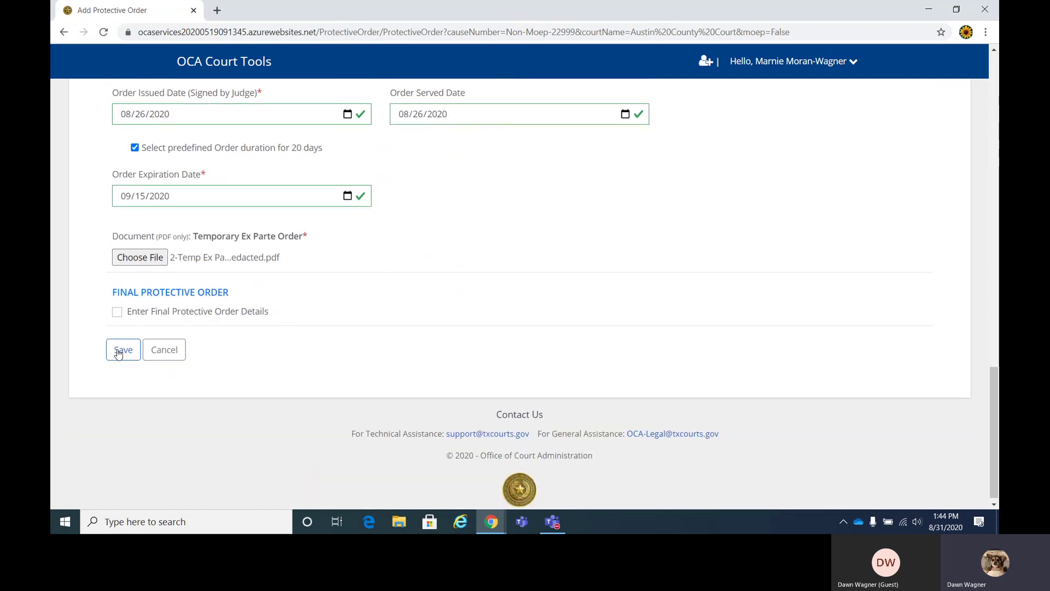
pyautogui.click(120, 350)
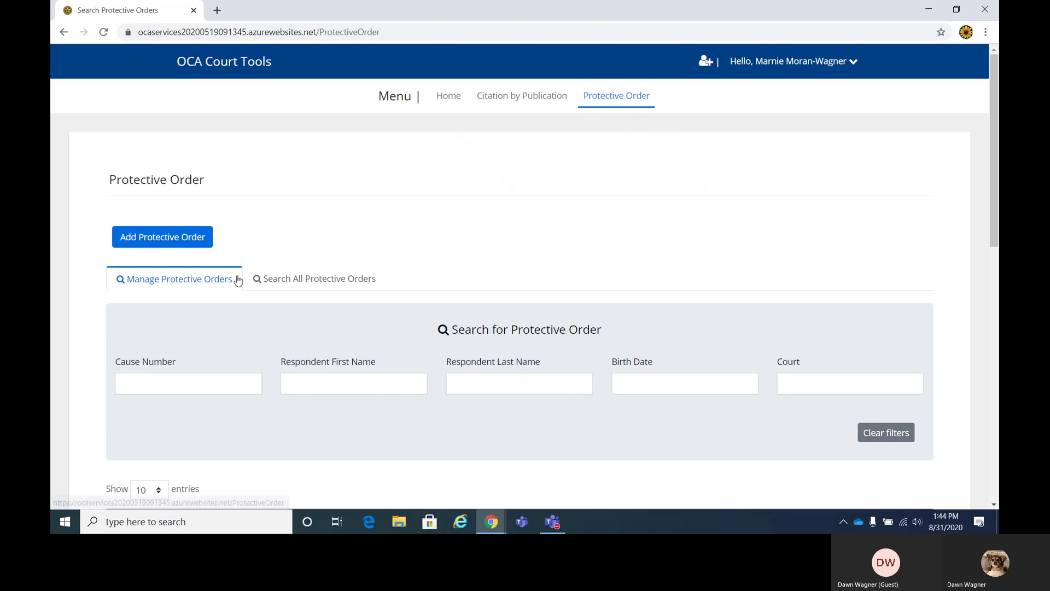
# Step: Filter the orders by the respondent's first name and open the Austin County Court order for editing
pyautogui.scroll(-2, 238, 280)
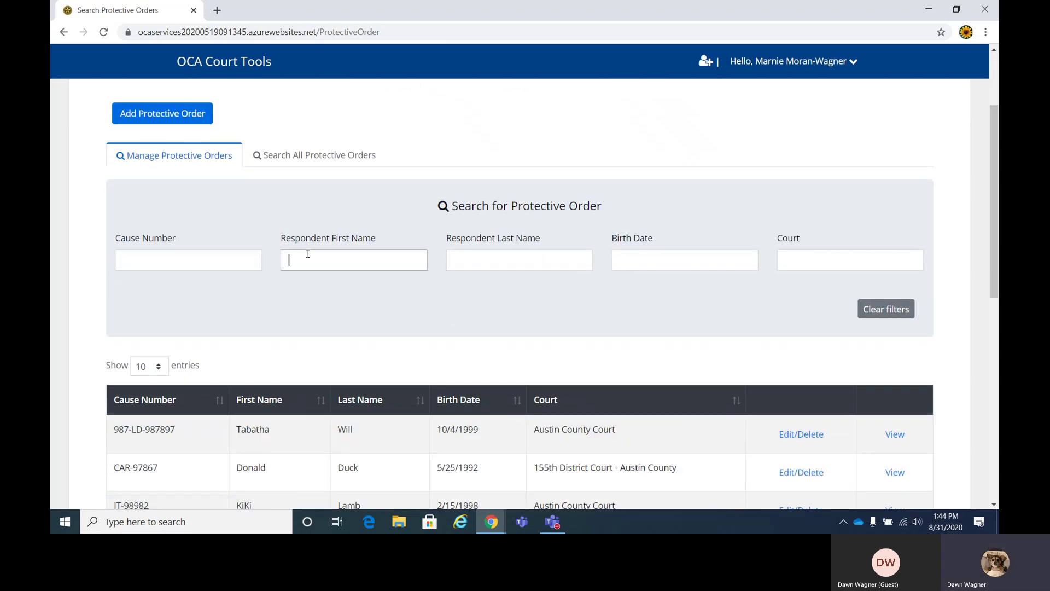
pyautogui.write('jo')
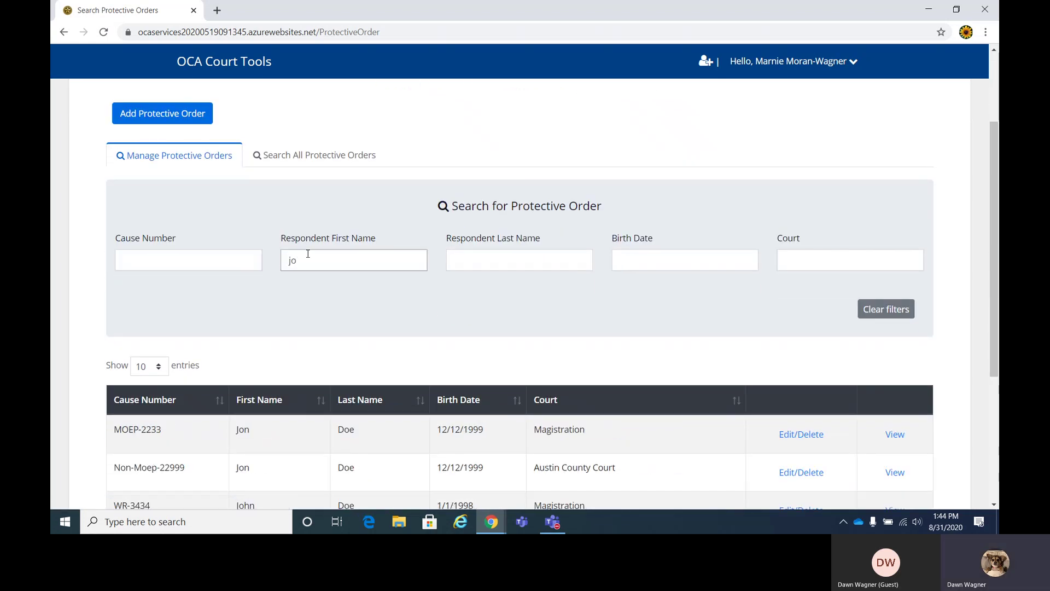
pyautogui.write('n')
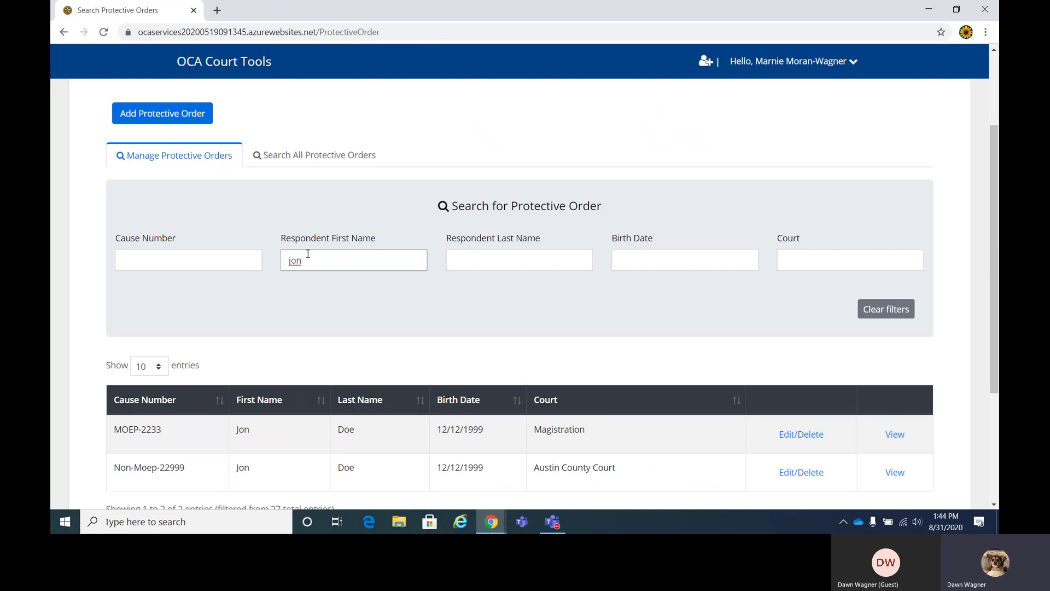
pyautogui.scroll(-2, 306, 251)
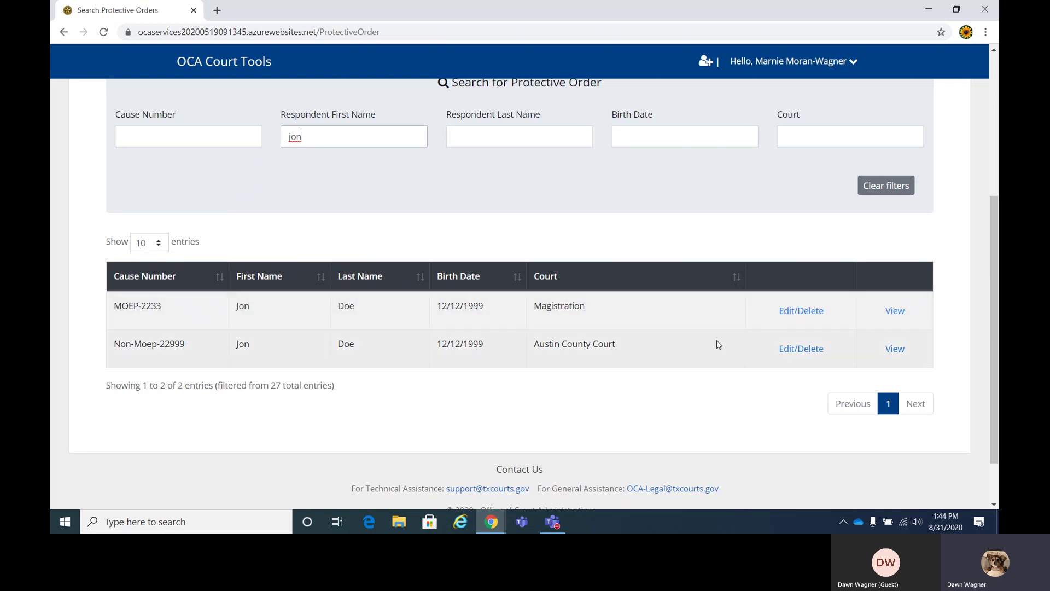
pyautogui.click(794, 352)
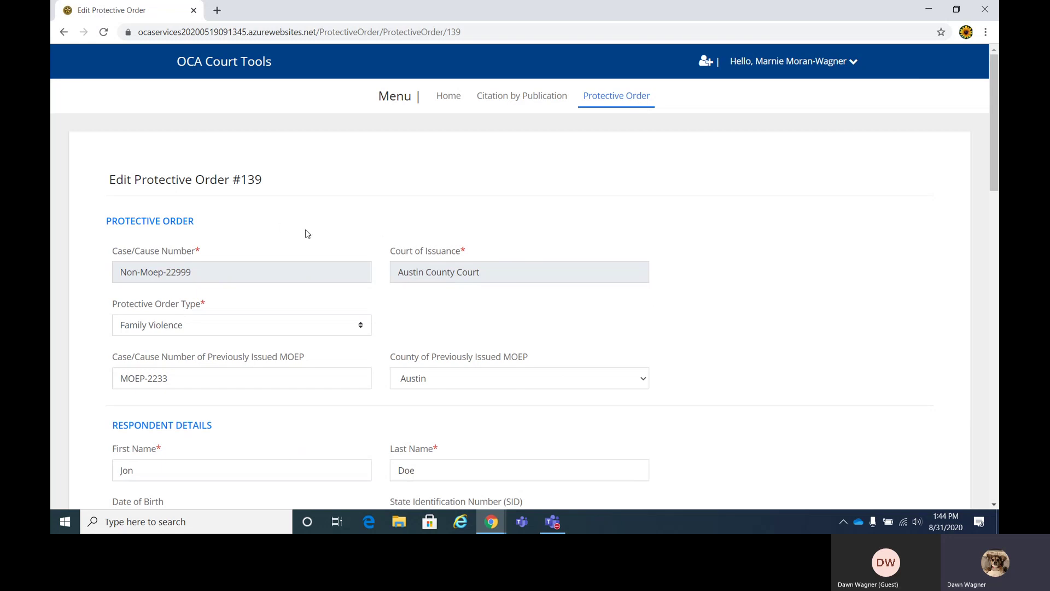
pyautogui.scroll(-8, 307, 233)
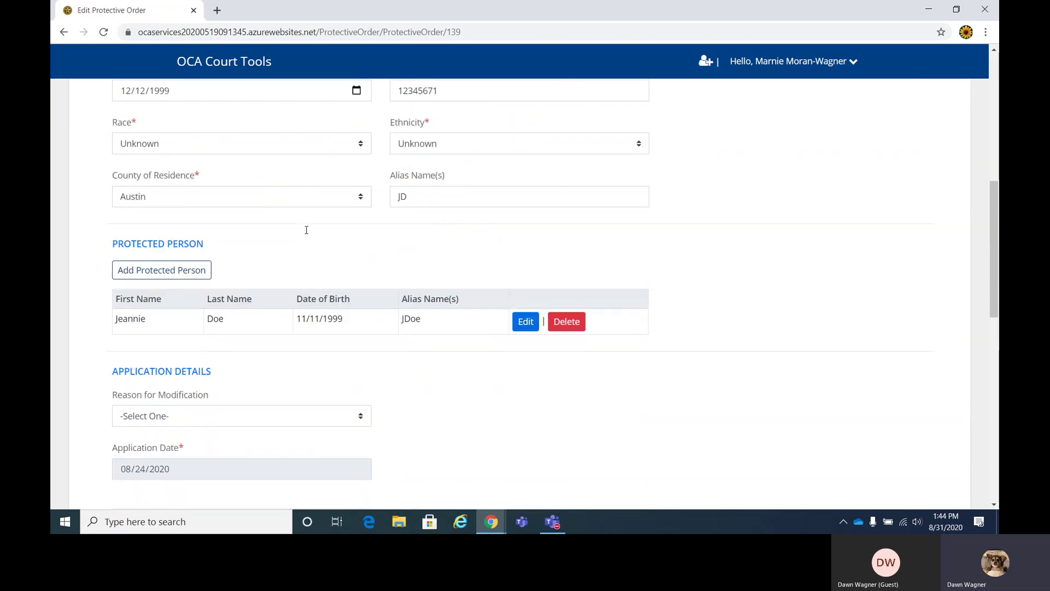
pyautogui.scroll(-1, 306, 230)
pyautogui.scroll(5, 307, 232)
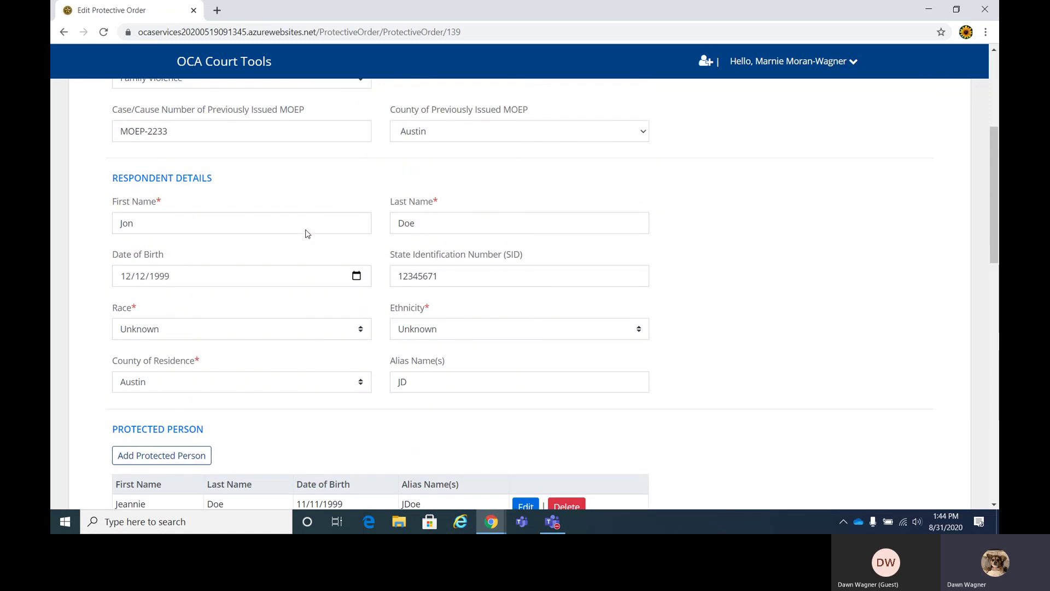
pyautogui.click(300, 223)
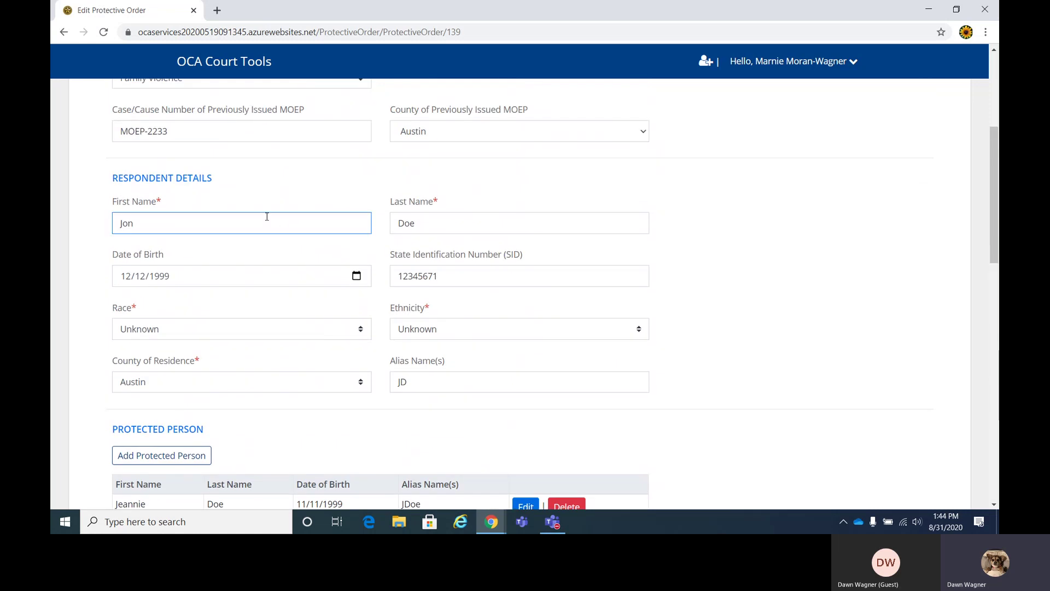
pyautogui.hotkey('shift', 'Tab')
pyautogui.hotkey('shift', 'Tab')
pyautogui.hotkey('shift', 'Tab')
pyautogui.scroll(3, 332, 208)
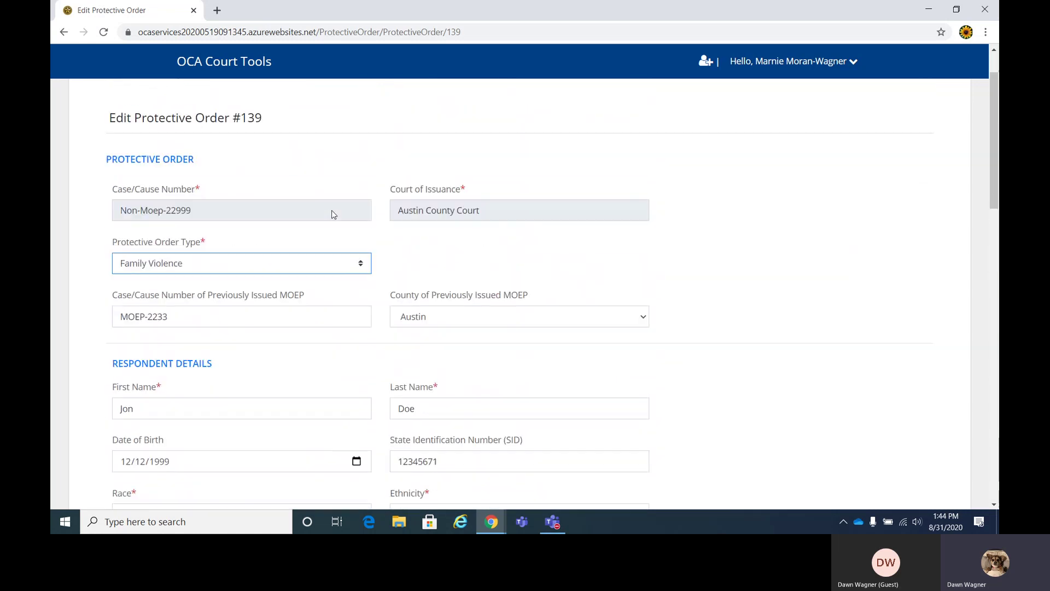
pyautogui.click(331, 214)
pyautogui.click(396, 211)
pyautogui.click(321, 207)
pyautogui.click(420, 206)
pyautogui.click(325, 208)
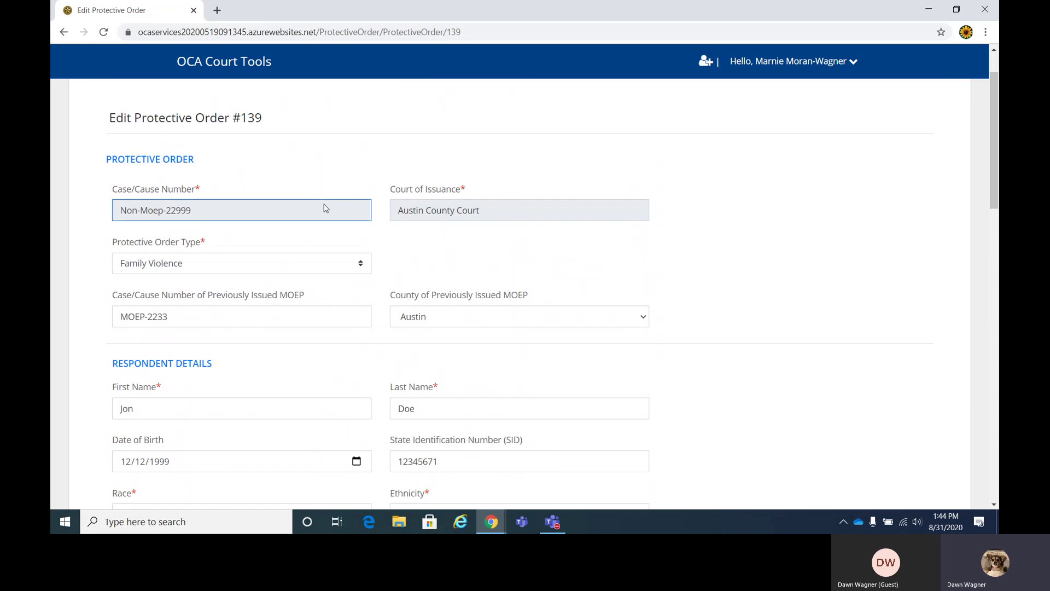
pyautogui.click(335, 228)
pyautogui.scroll(-2, 335, 229)
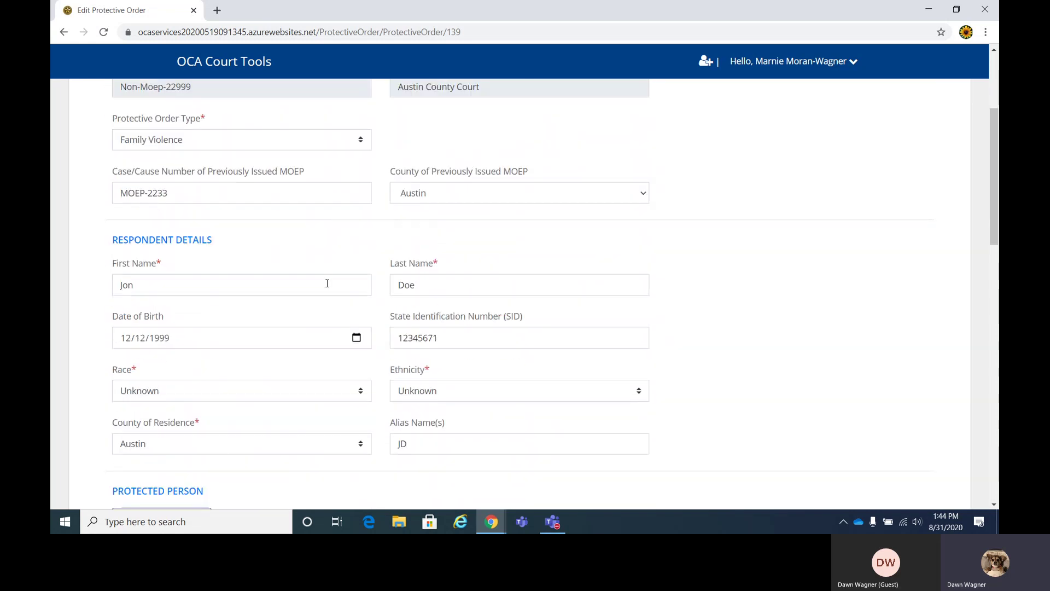
pyautogui.scroll(-5, 327, 283)
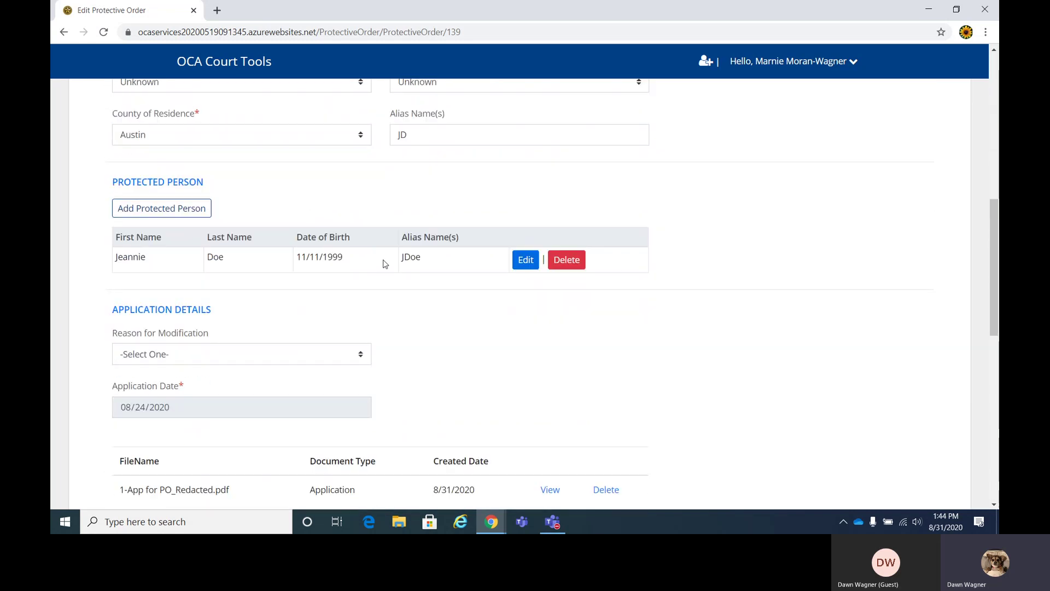
pyautogui.scroll(-2, 383, 264)
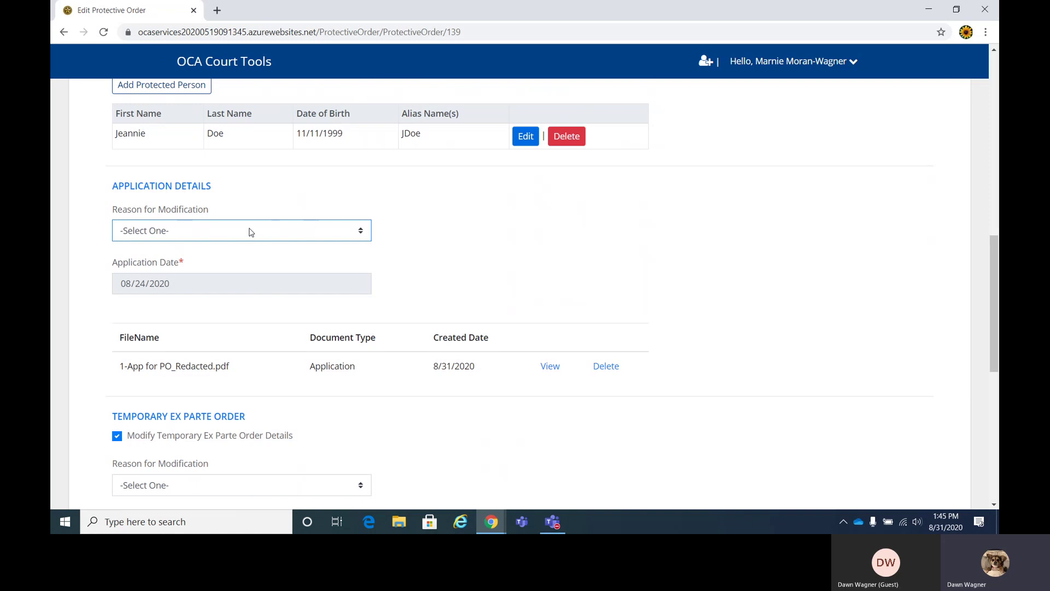
pyautogui.scroll(-1, 251, 232)
pyautogui.scroll(-1, 352, 147)
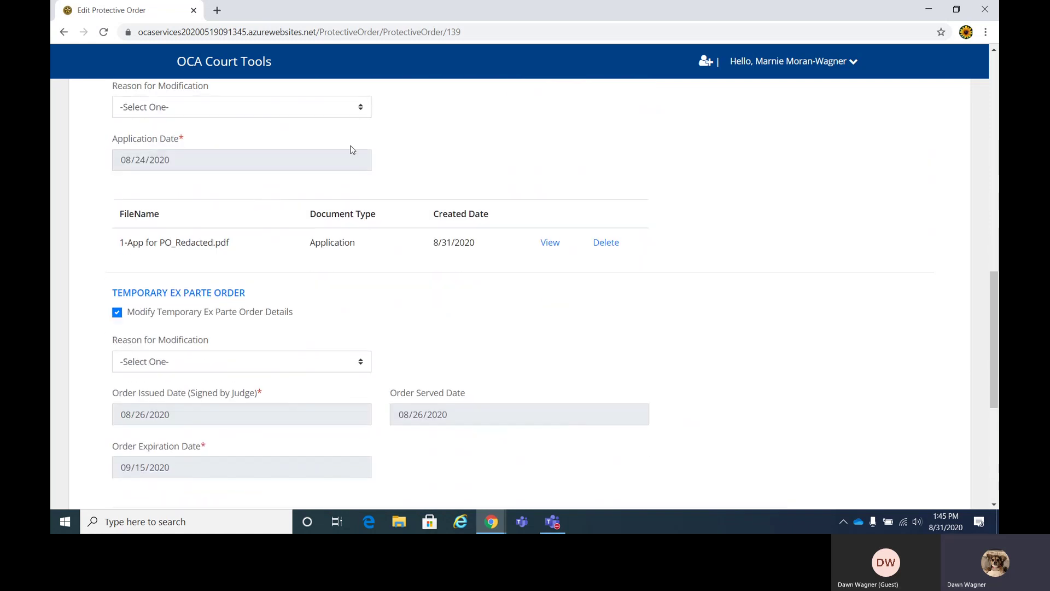
pyautogui.scroll(1, 344, 164)
pyautogui.click(362, 169)
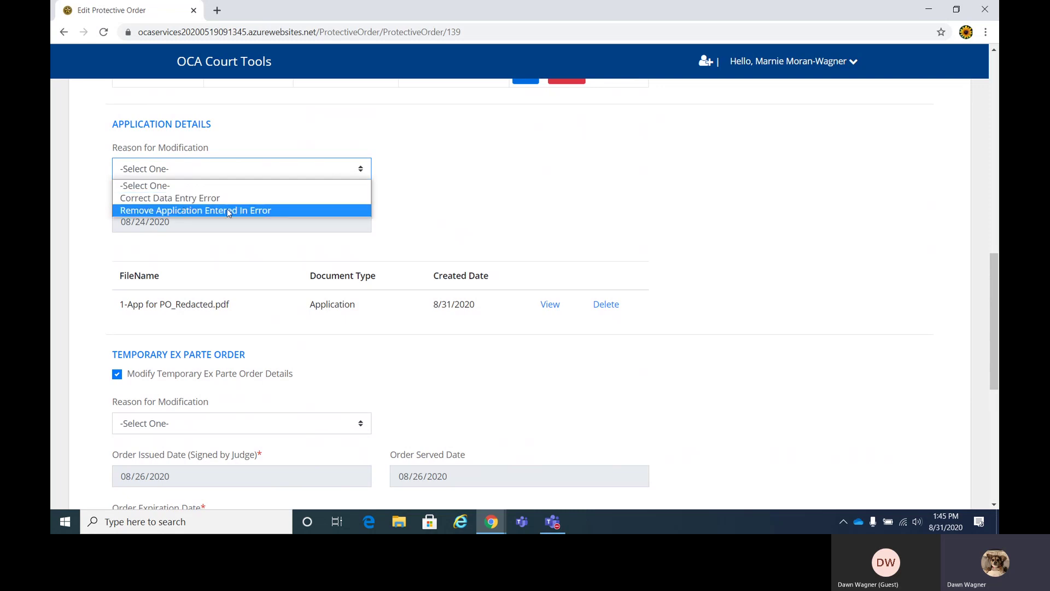
pyautogui.click(244, 212)
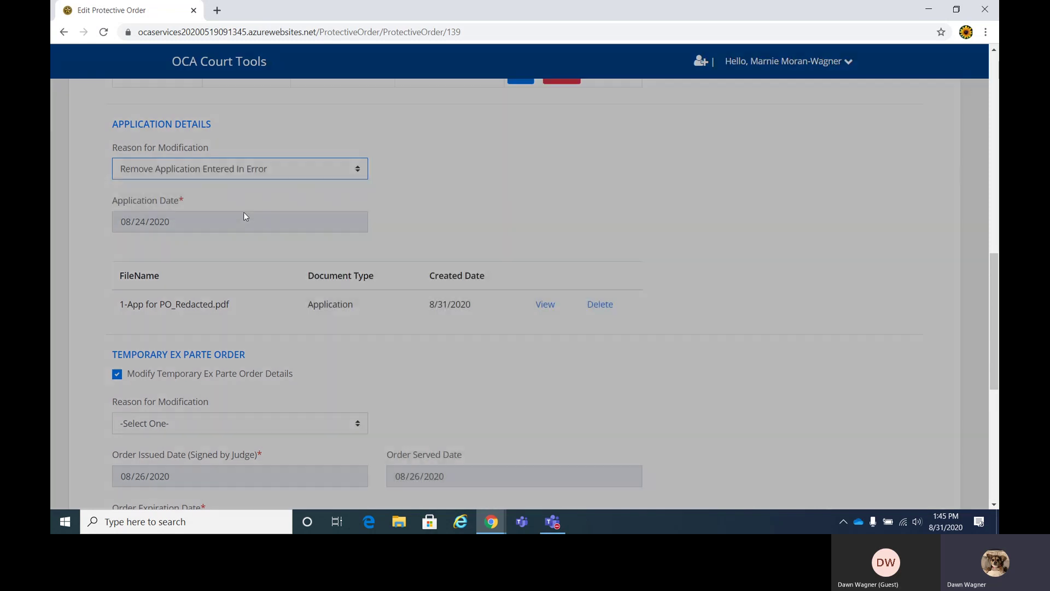
pyautogui.click(642, 177)
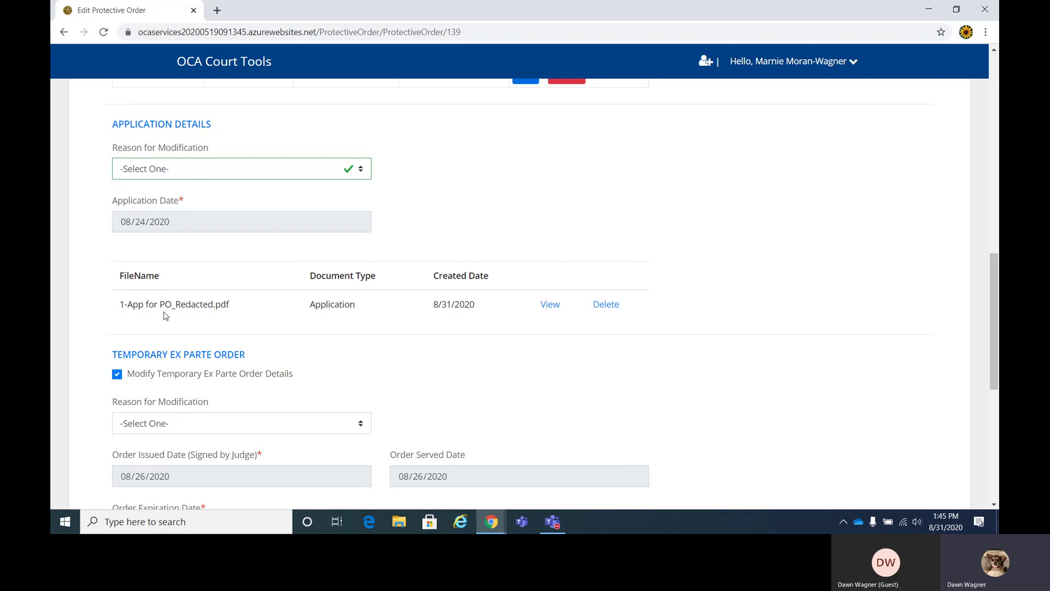
pyautogui.scroll(-5, 164, 328)
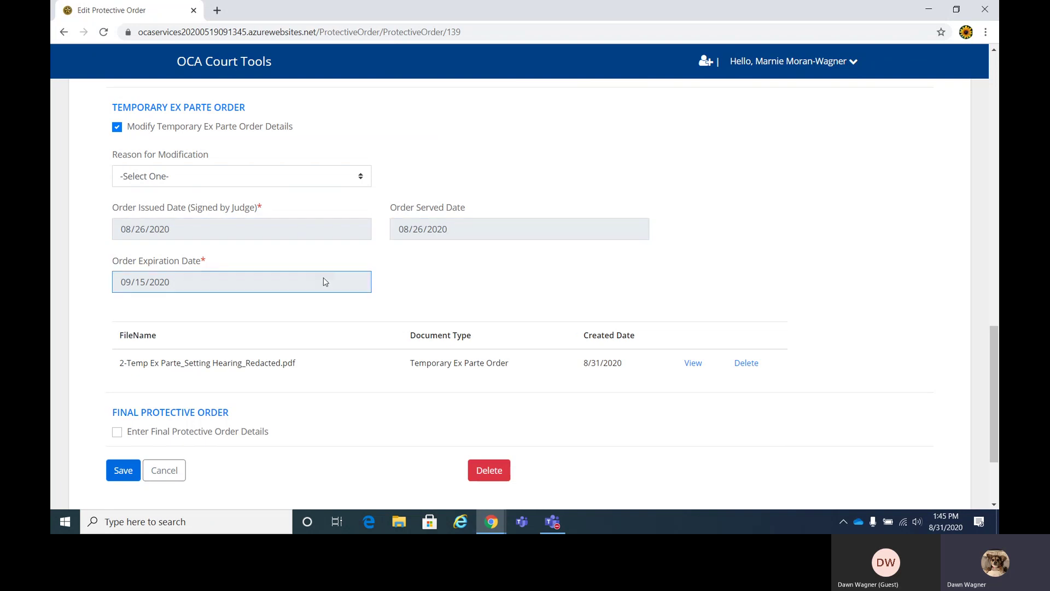
pyautogui.click(363, 176)
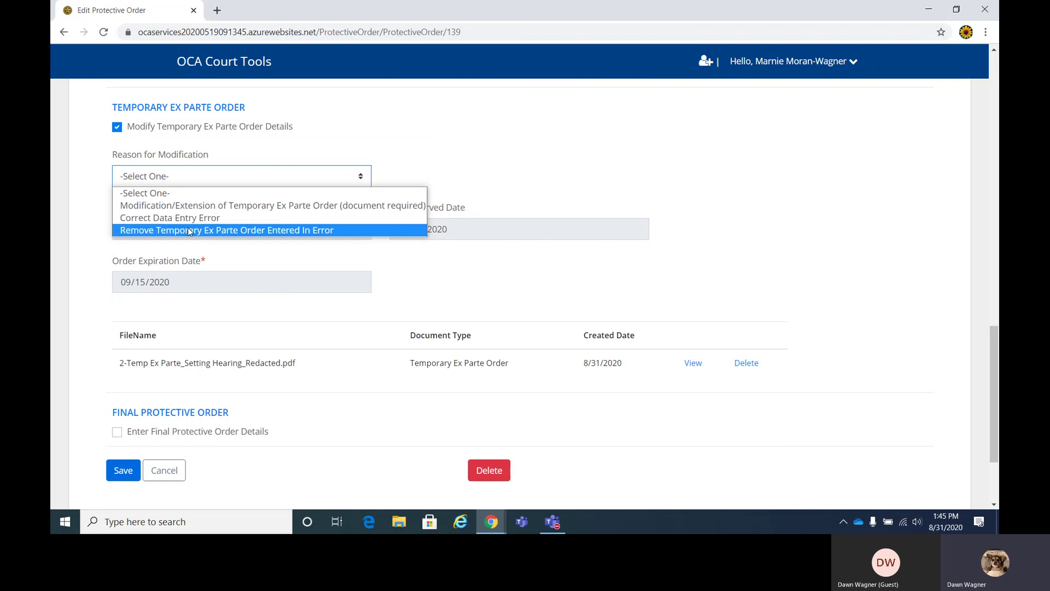
pyautogui.click(158, 218)
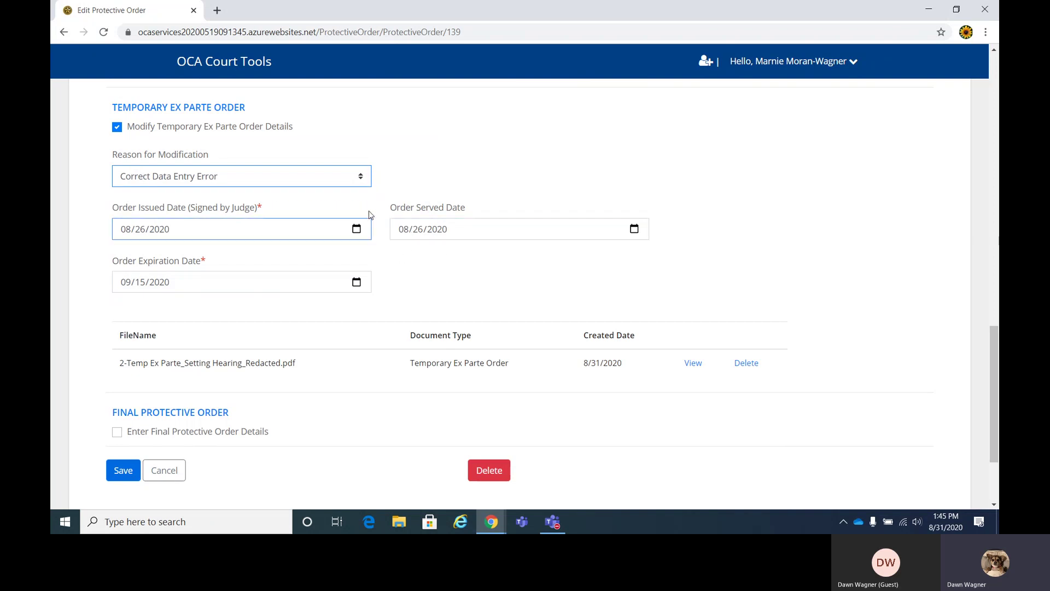
pyautogui.click(362, 177)
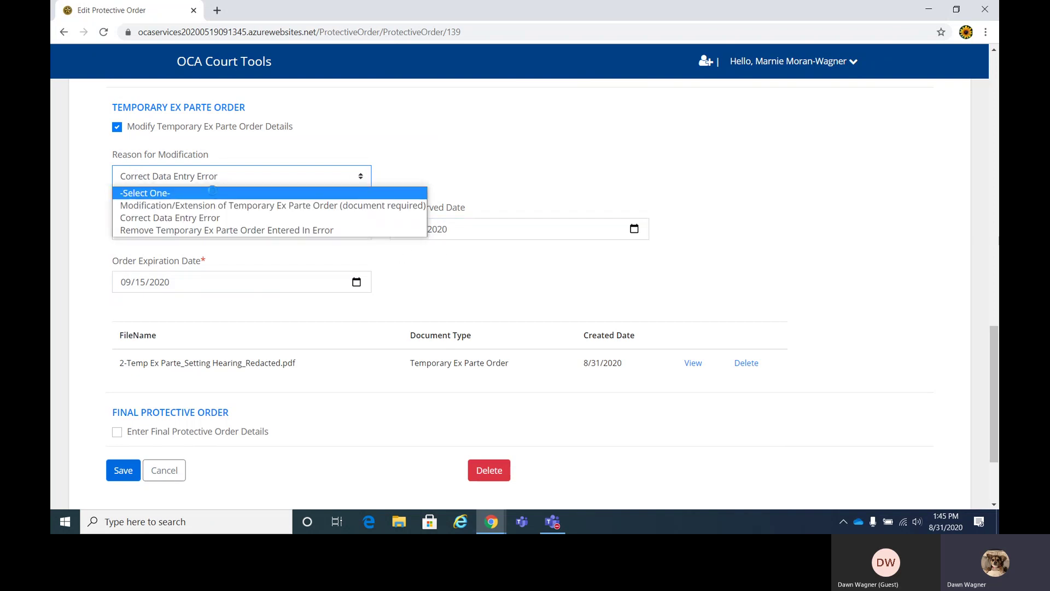
# Step: Reset the temporary order reason to none
pyautogui.click(225, 190)
pyautogui.scroll(-3, 384, 198)
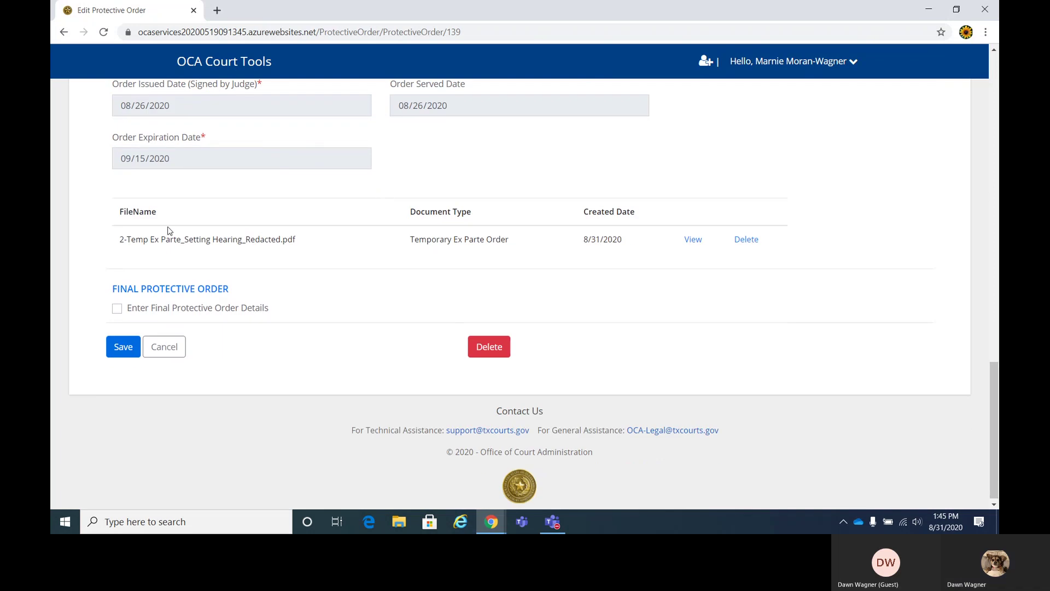
pyautogui.scroll(-1, 116, 321)
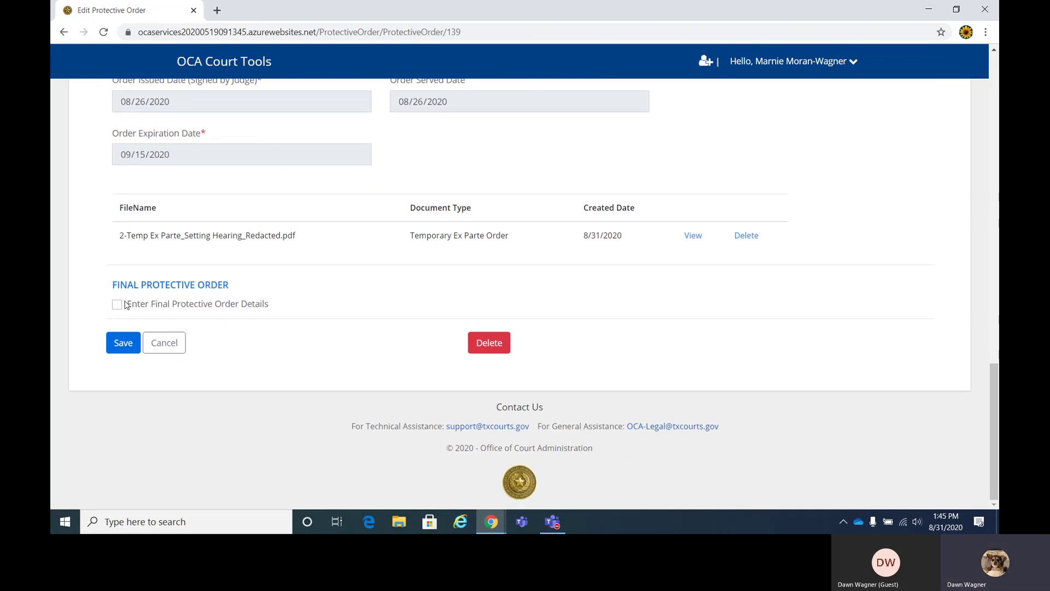
# Step: Enable final protective order details and set the order status to Issued after briefly choosing Denied
pyautogui.click(117, 305)
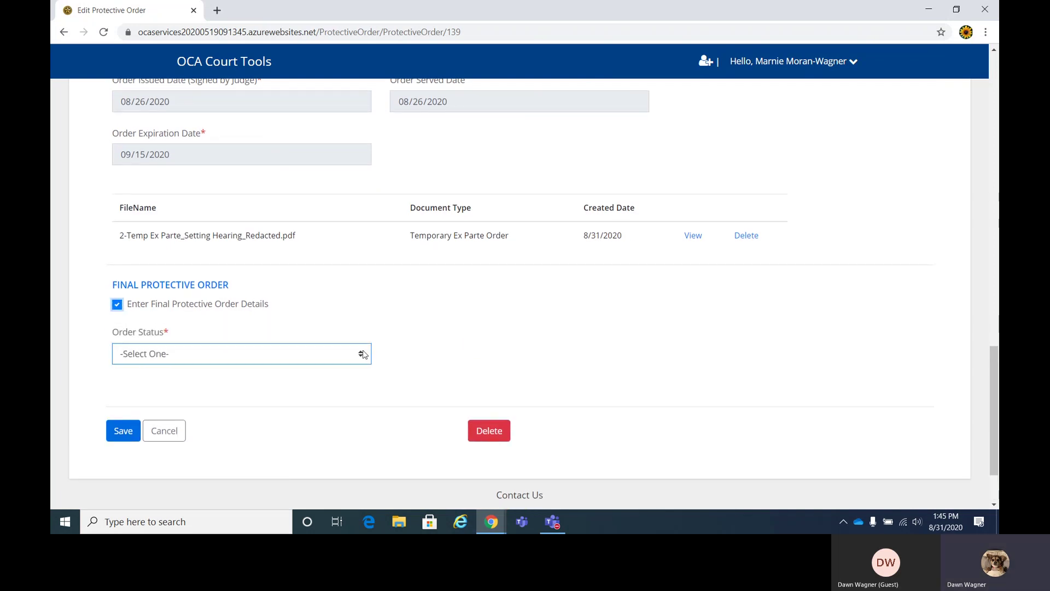
pyautogui.click(362, 354)
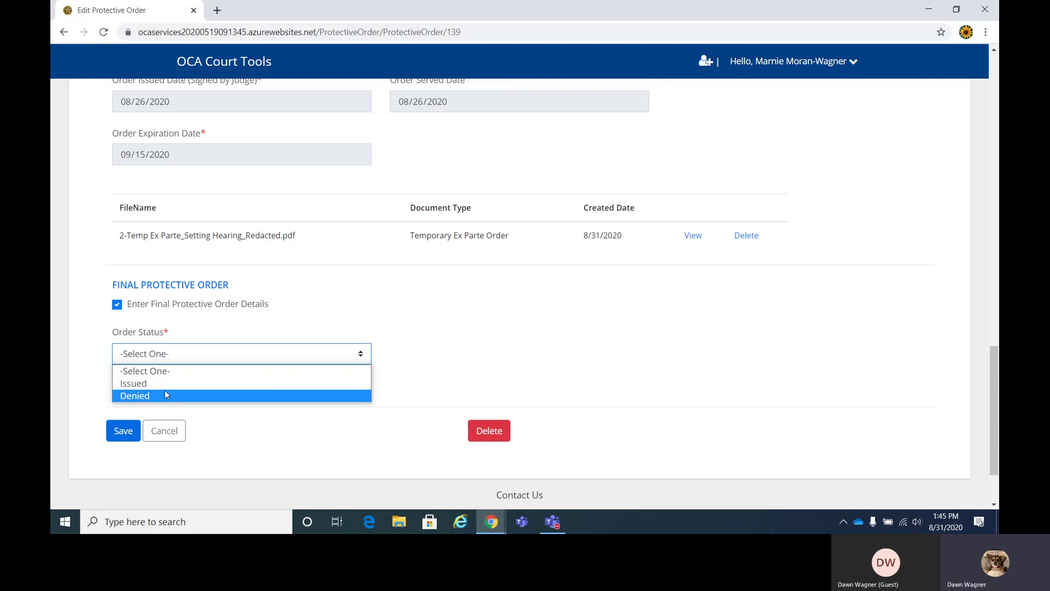
pyautogui.click(162, 393)
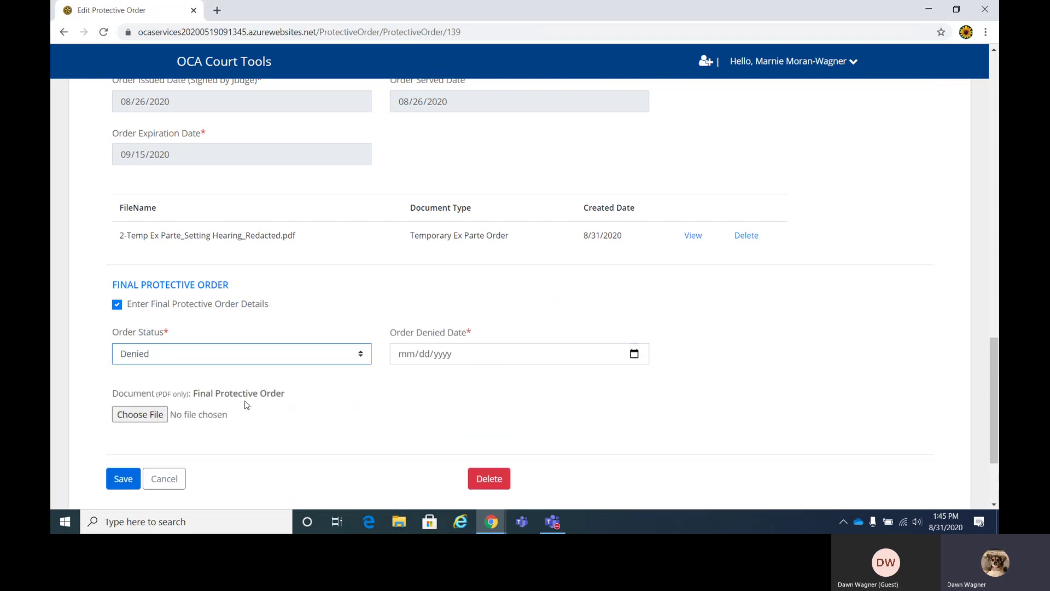
pyautogui.click(360, 357)
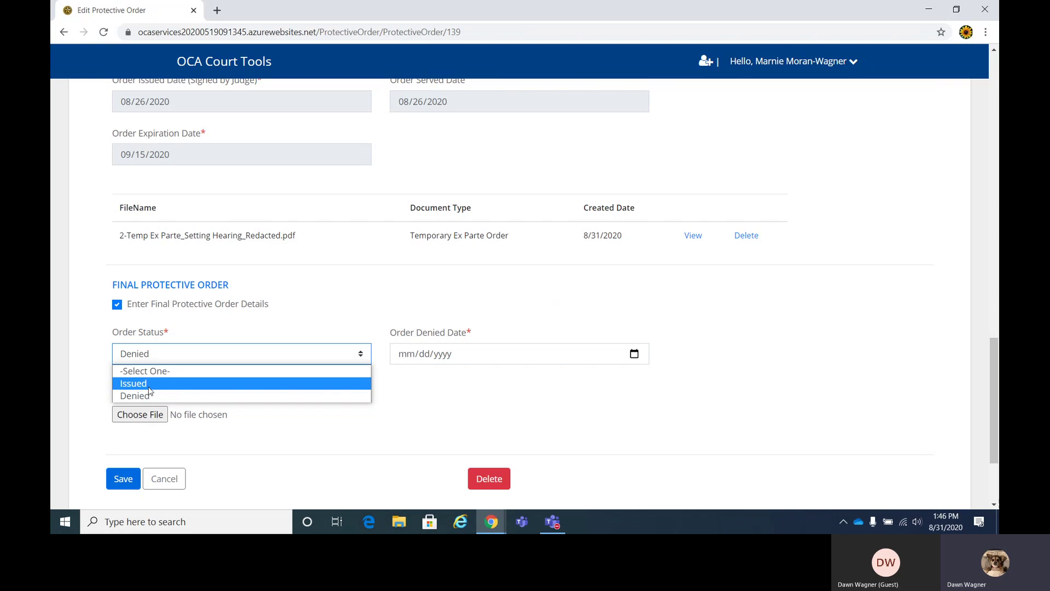
pyautogui.click(243, 430)
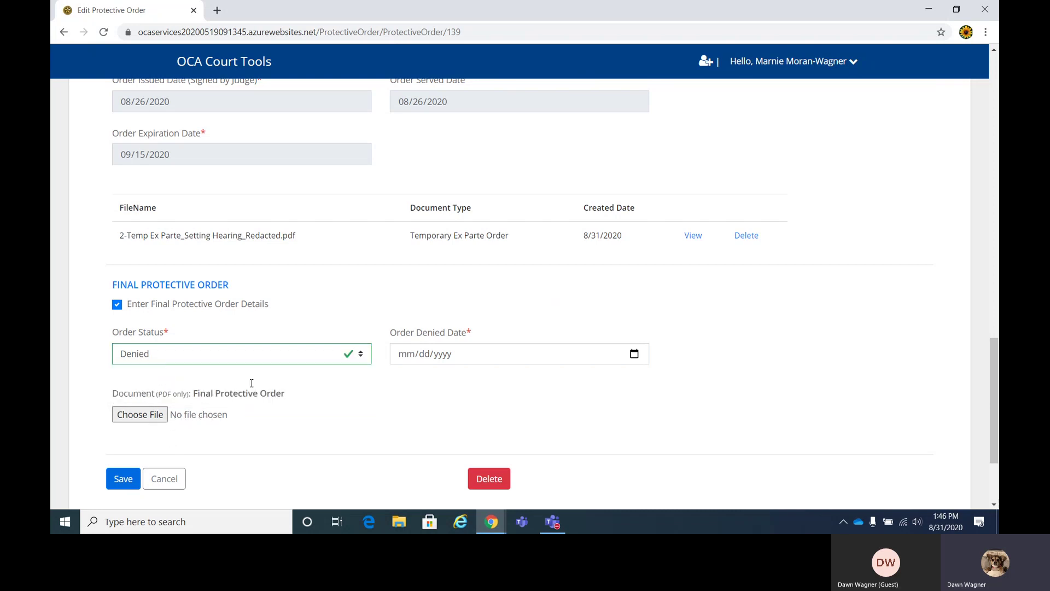
pyautogui.click(361, 354)
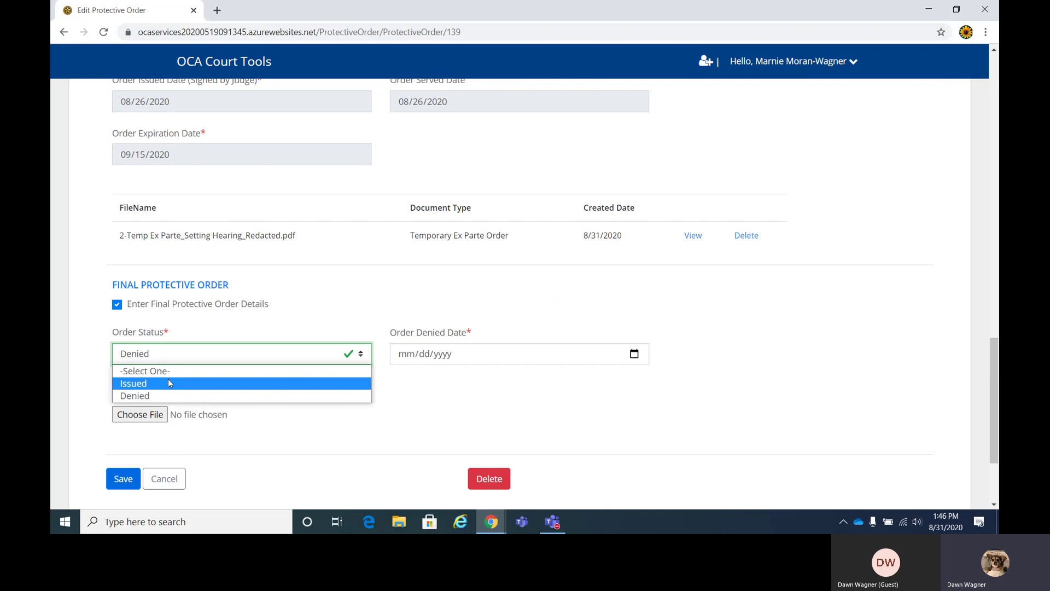
pyautogui.click(134, 383)
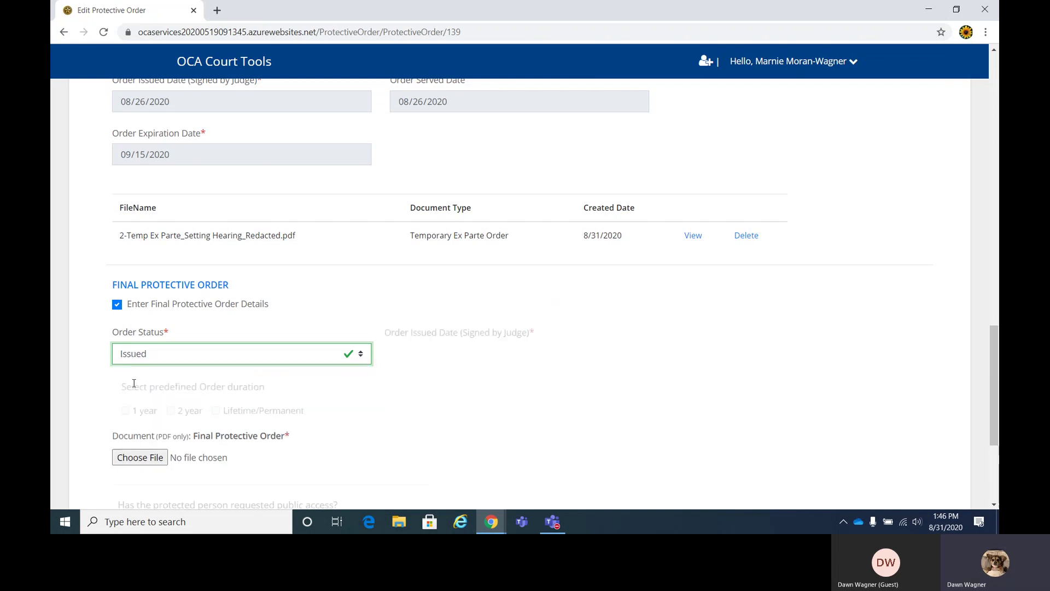
# Step: Set the order issued date to 08/31/2020 with a two-year duration
pyautogui.scroll(-1, 249, 432)
pyautogui.scroll(-2, 248, 432)
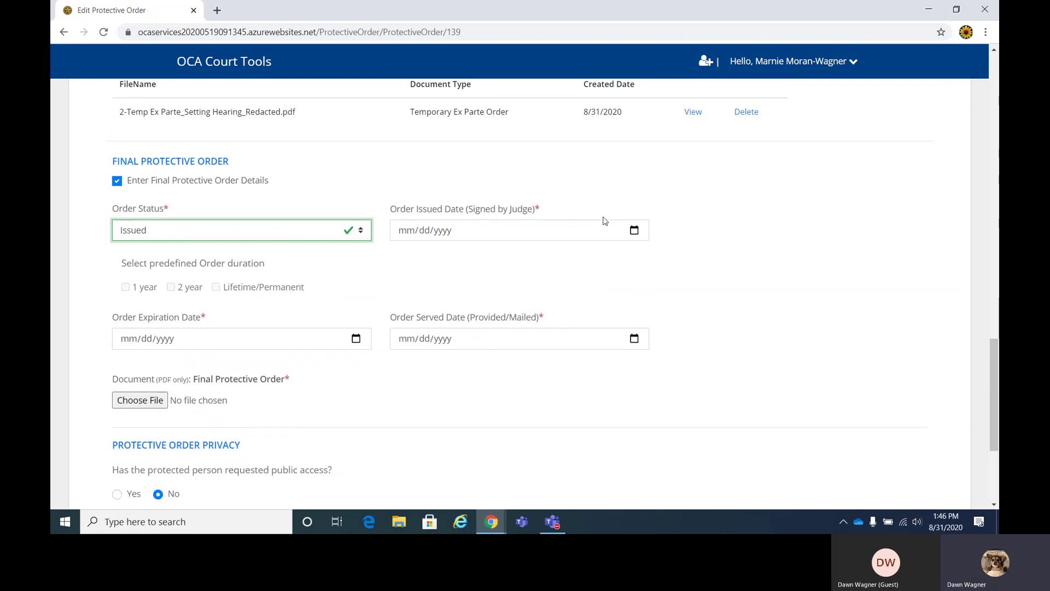
pyautogui.click(634, 230)
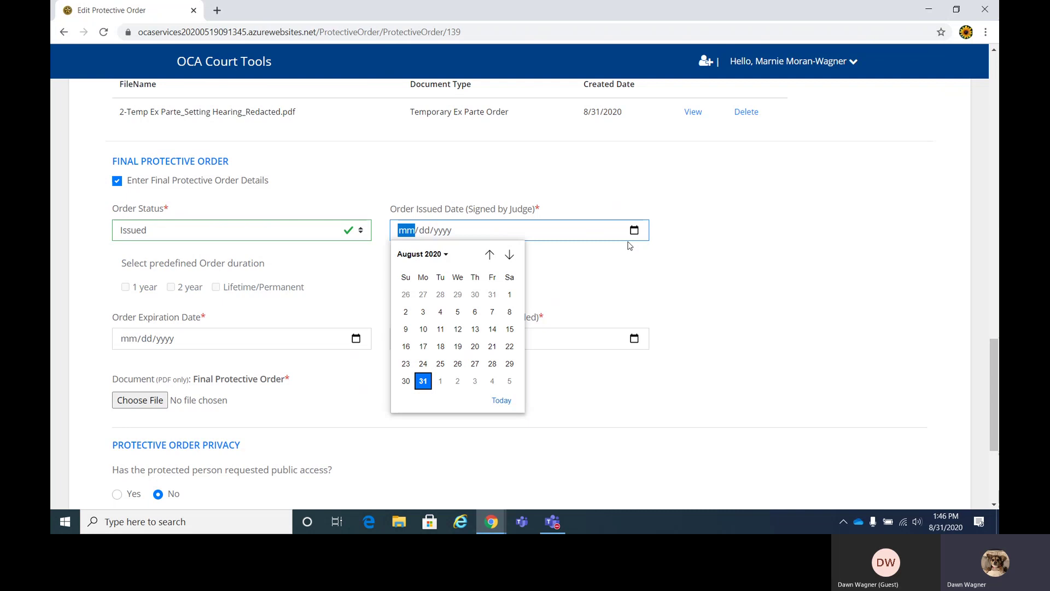
pyautogui.click(424, 381)
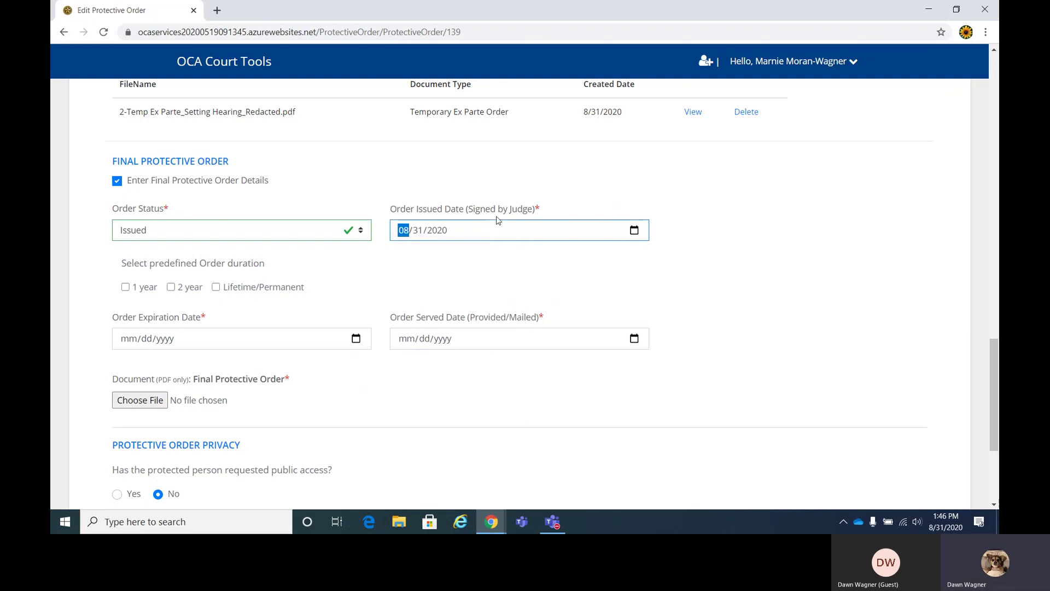
pyautogui.click(125, 287)
pyautogui.click(171, 287)
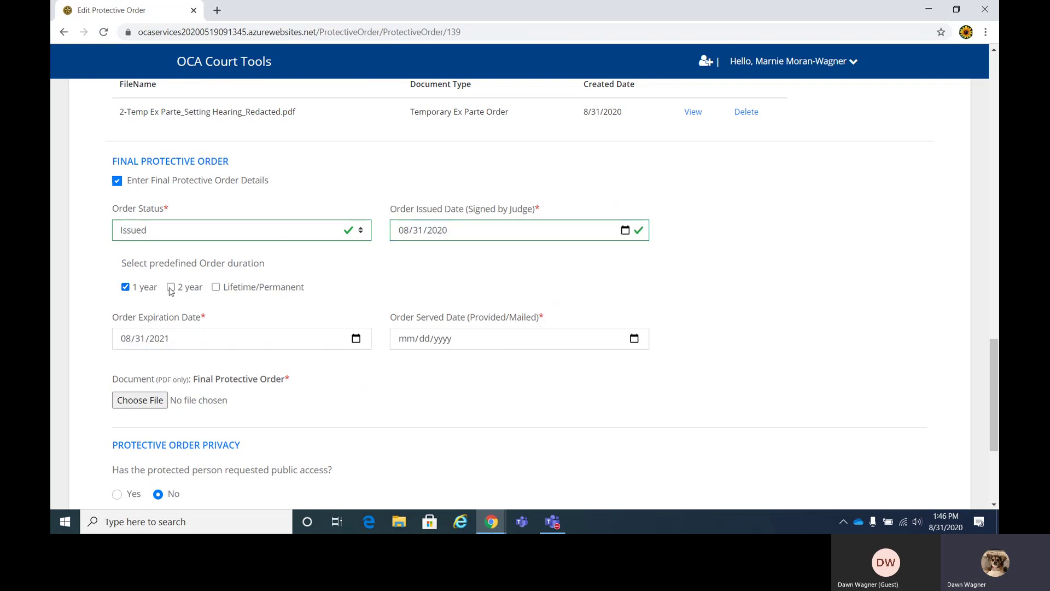
pyautogui.click(216, 287)
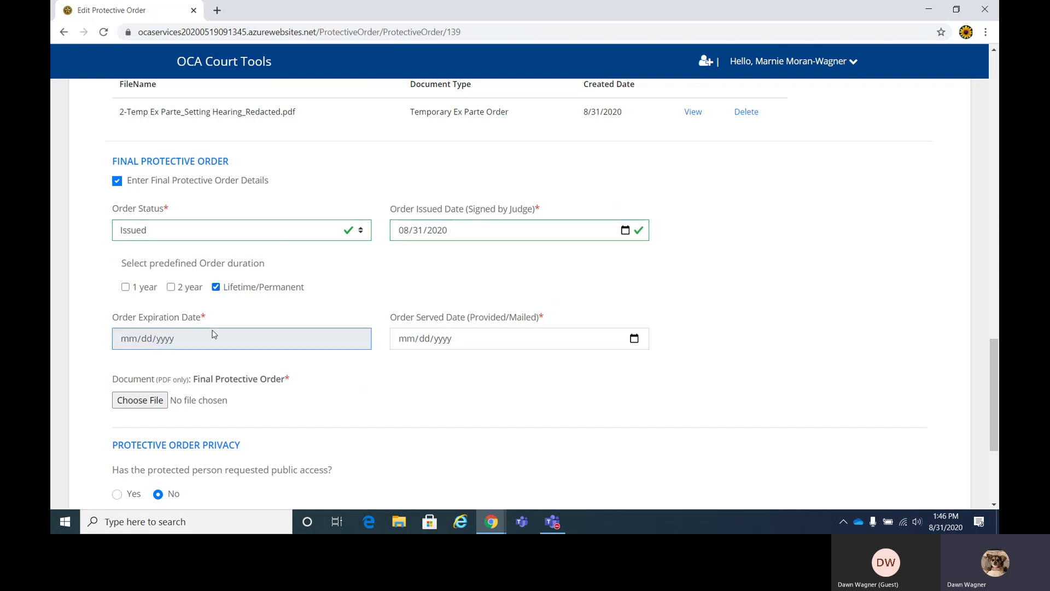
pyautogui.click(171, 287)
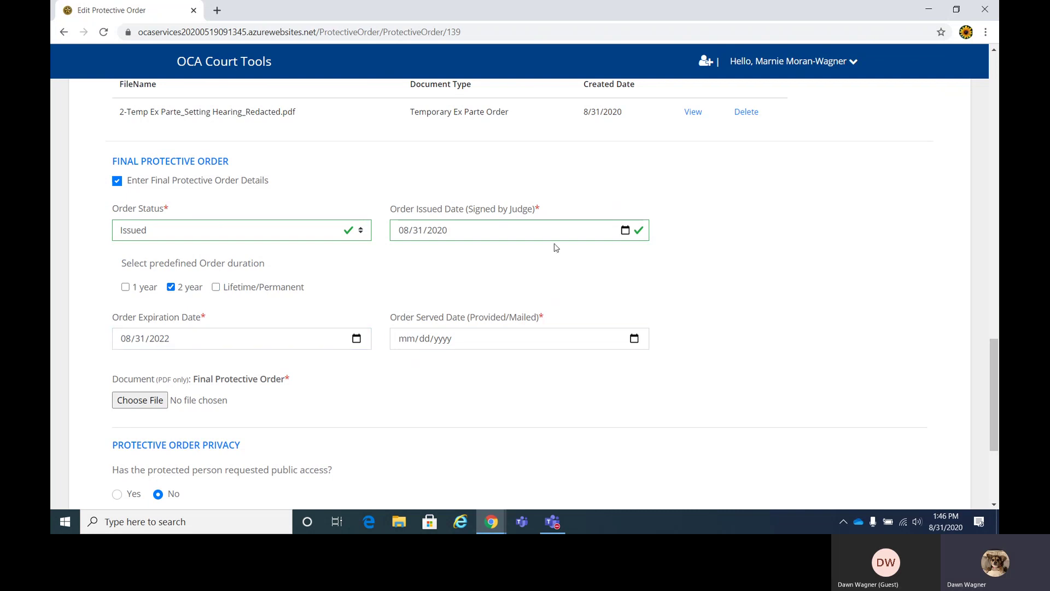
# Step: Set the served date to 08/31/2020 and attach 6-Redacted Final PO_Redacted.pdf
pyautogui.click(634, 338)
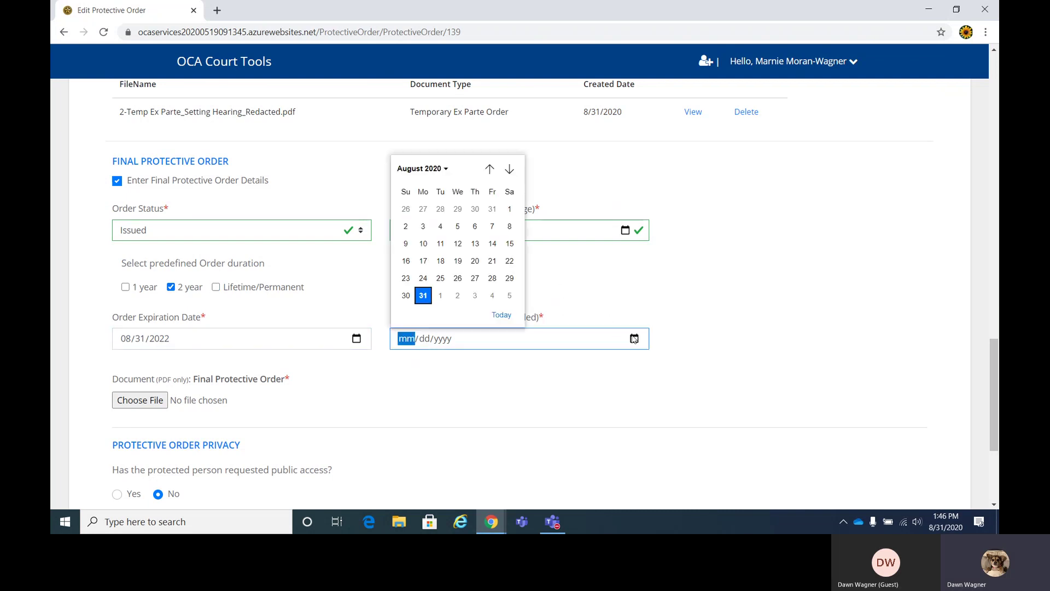
pyautogui.click(424, 300)
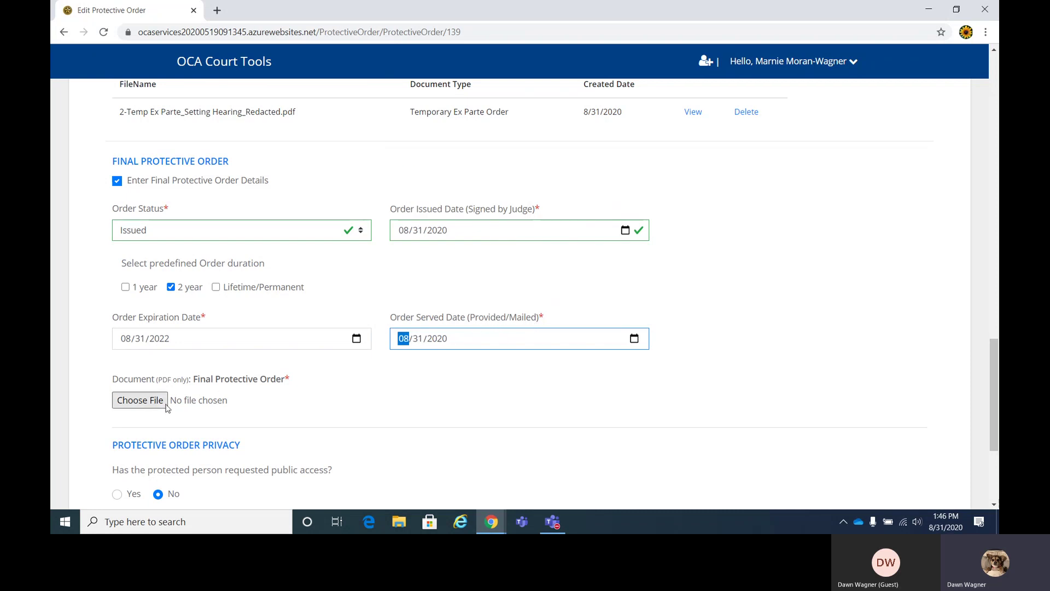
pyautogui.click(141, 405)
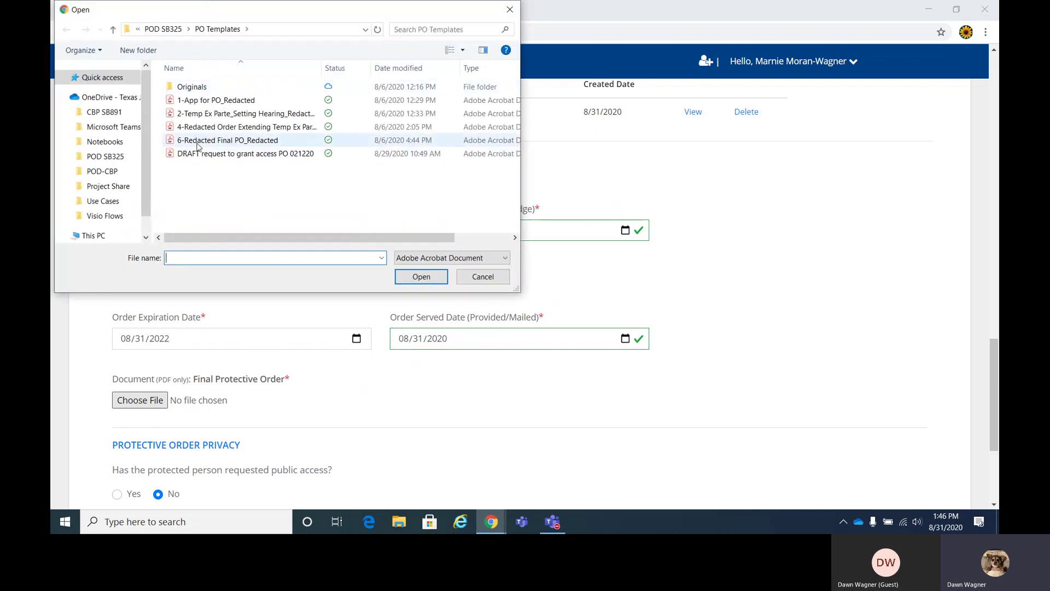
pyautogui.doubleClick(195, 140)
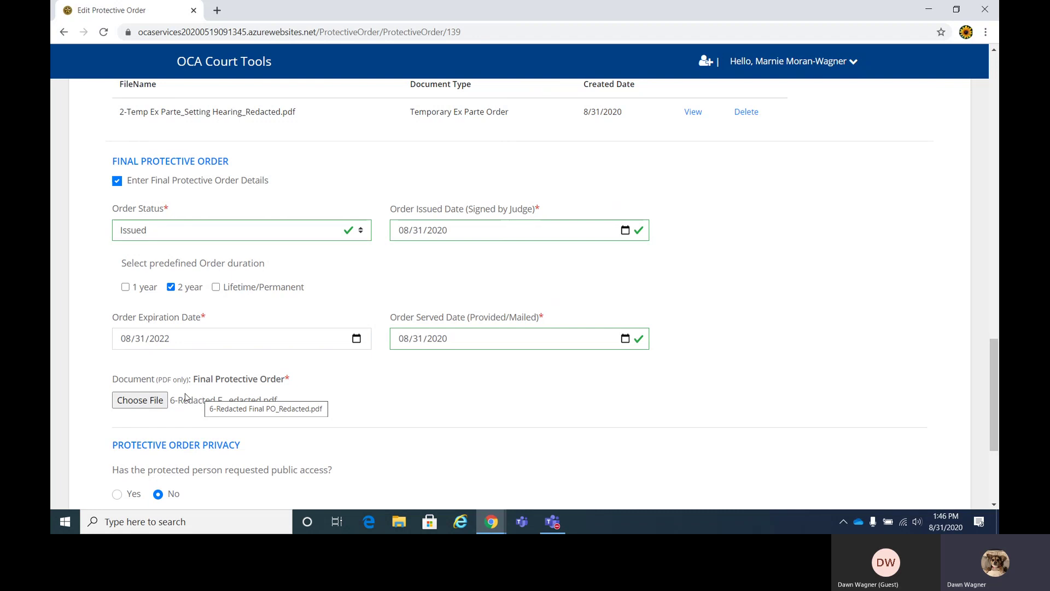
pyautogui.scroll(-2, 188, 399)
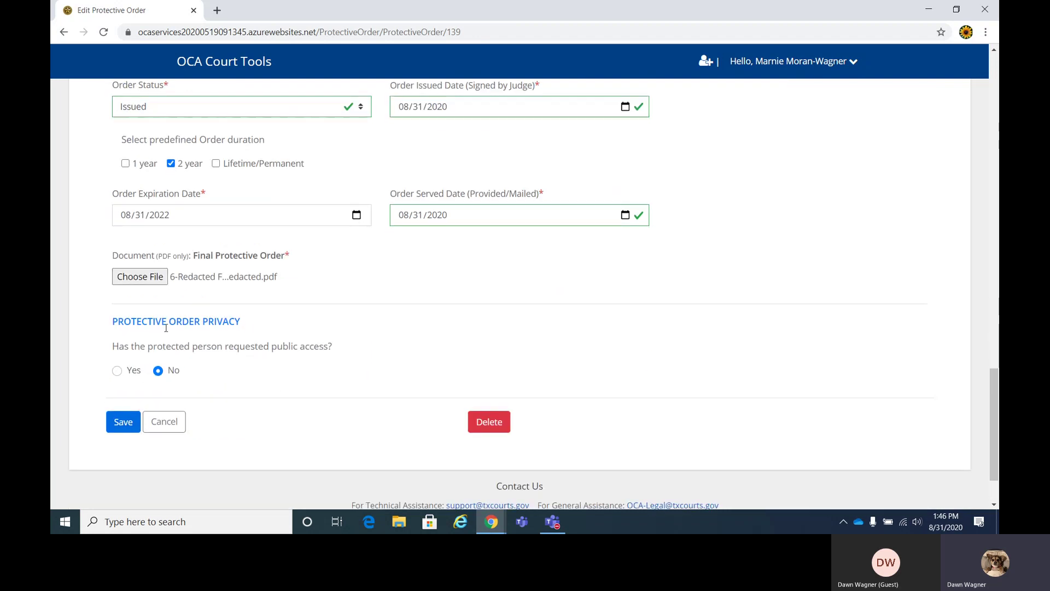
pyautogui.click(132, 220)
pyautogui.scroll(1, 180, 191)
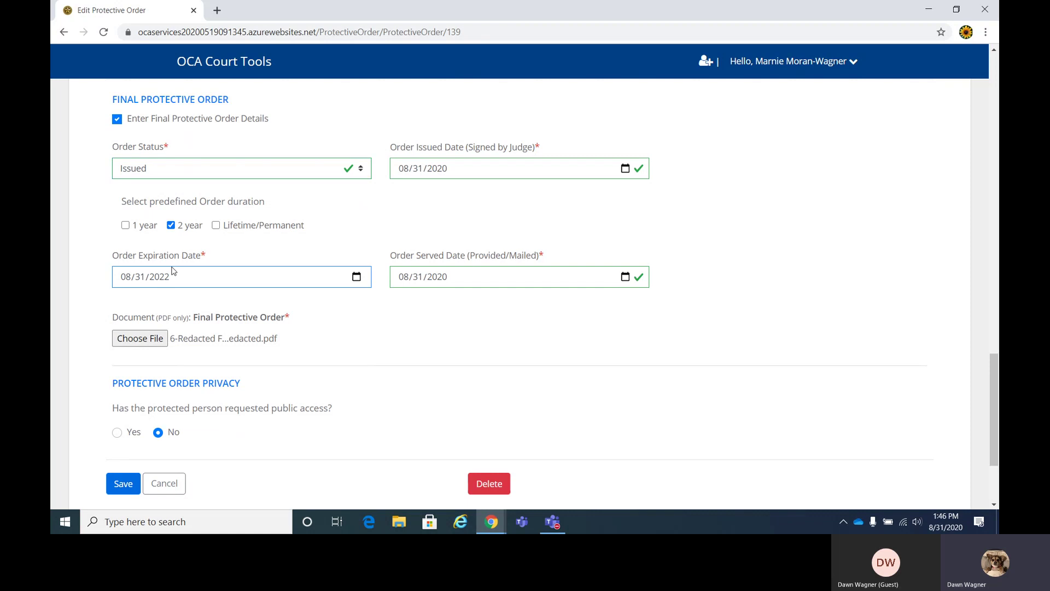
pyautogui.scroll(-1, 156, 341)
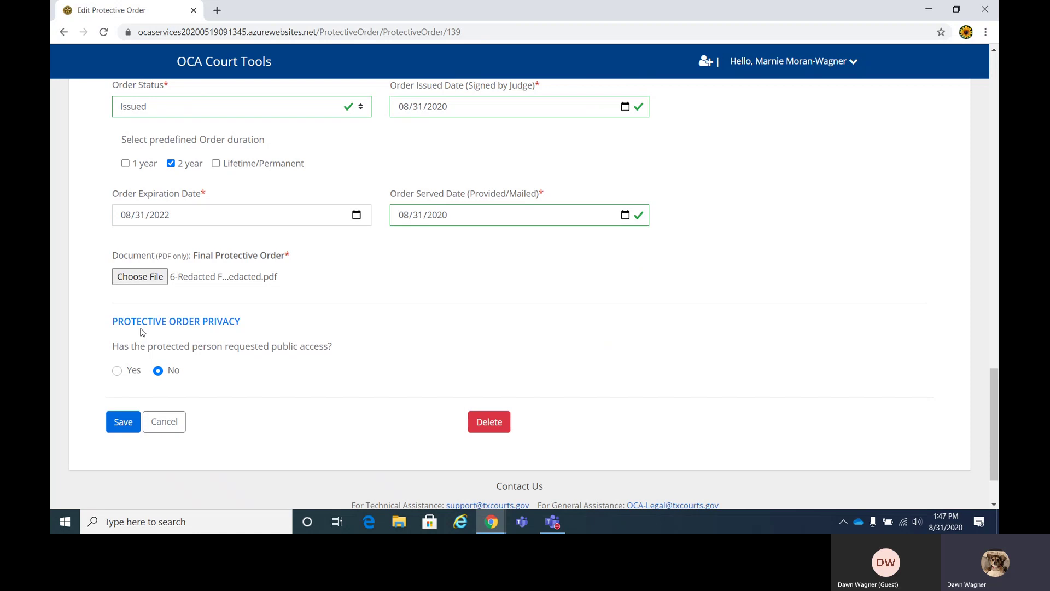
pyautogui.scroll(1, 140, 331)
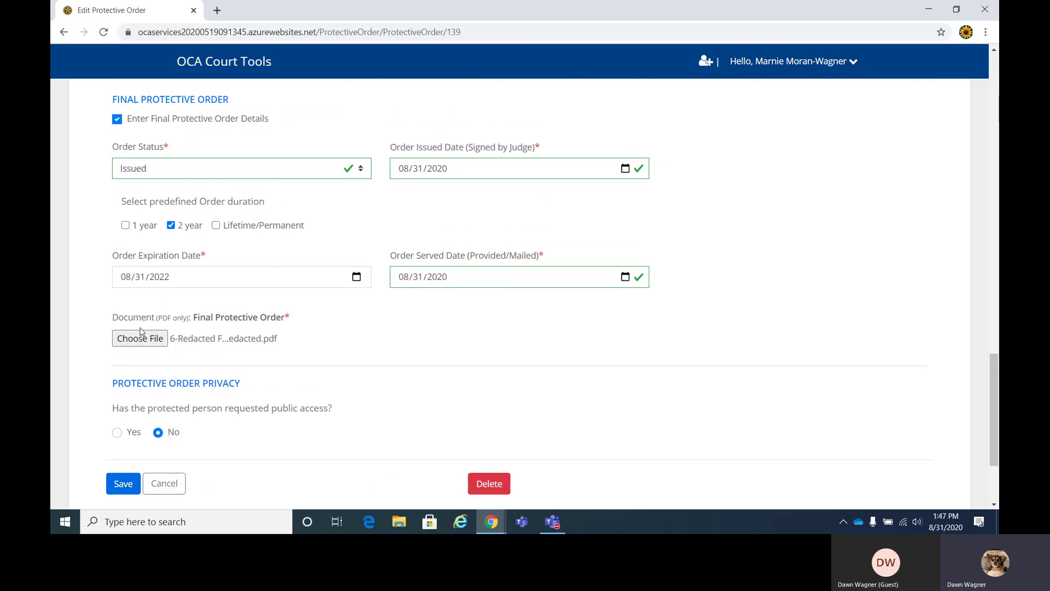
pyautogui.scroll(7, 141, 331)
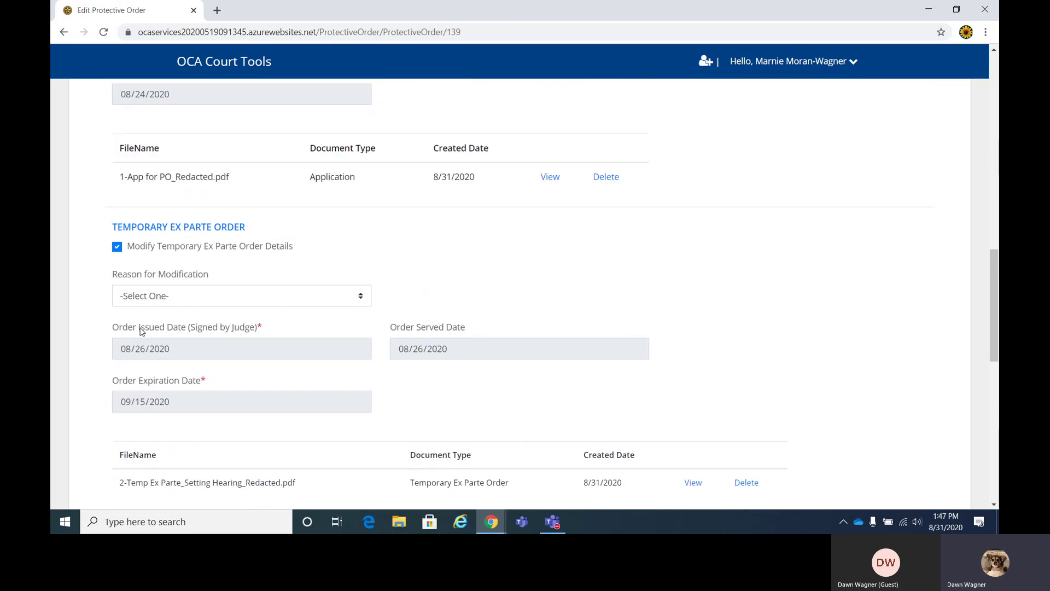
pyautogui.scroll(3, 141, 331)
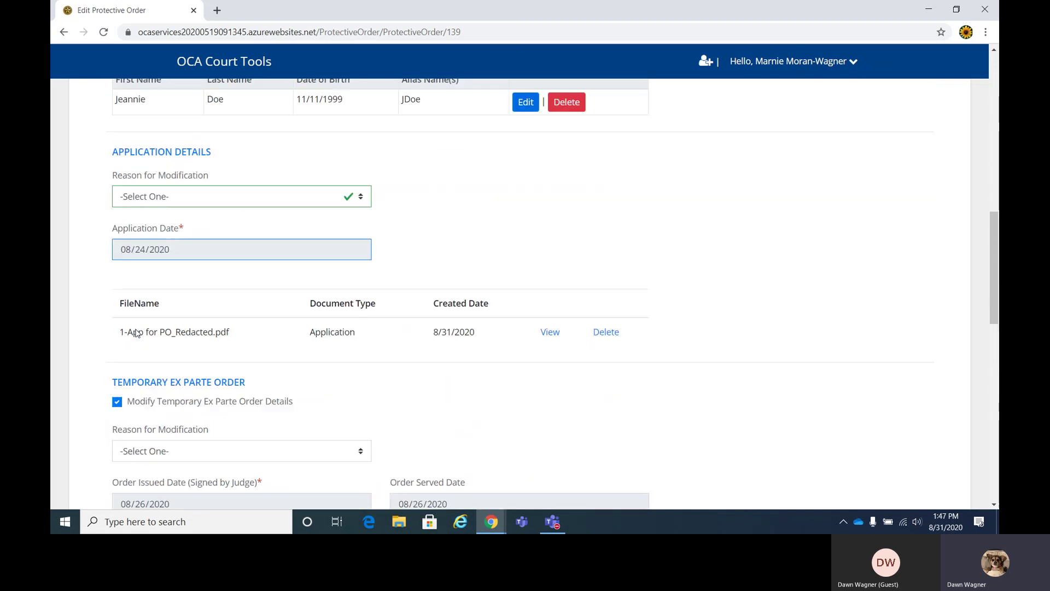
pyautogui.scroll(-10, 136, 332)
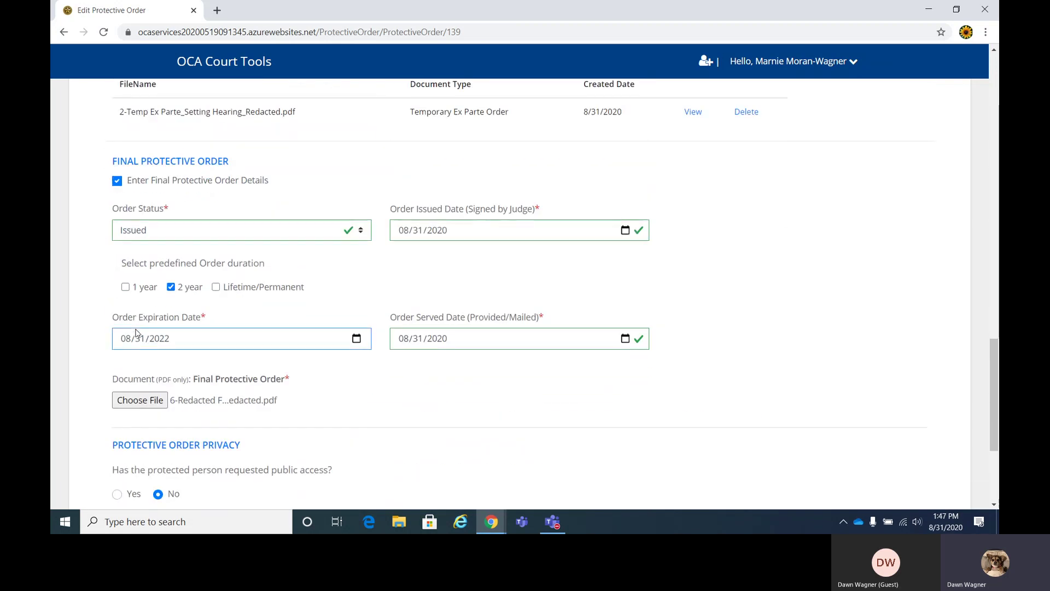
pyautogui.scroll(5, 137, 332)
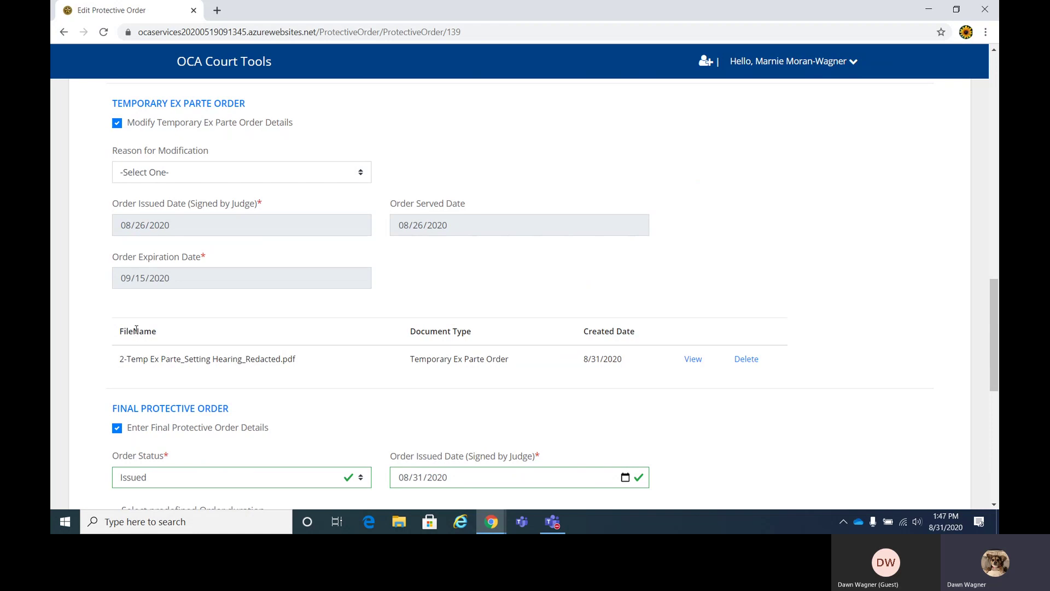
pyautogui.scroll(-7, 137, 331)
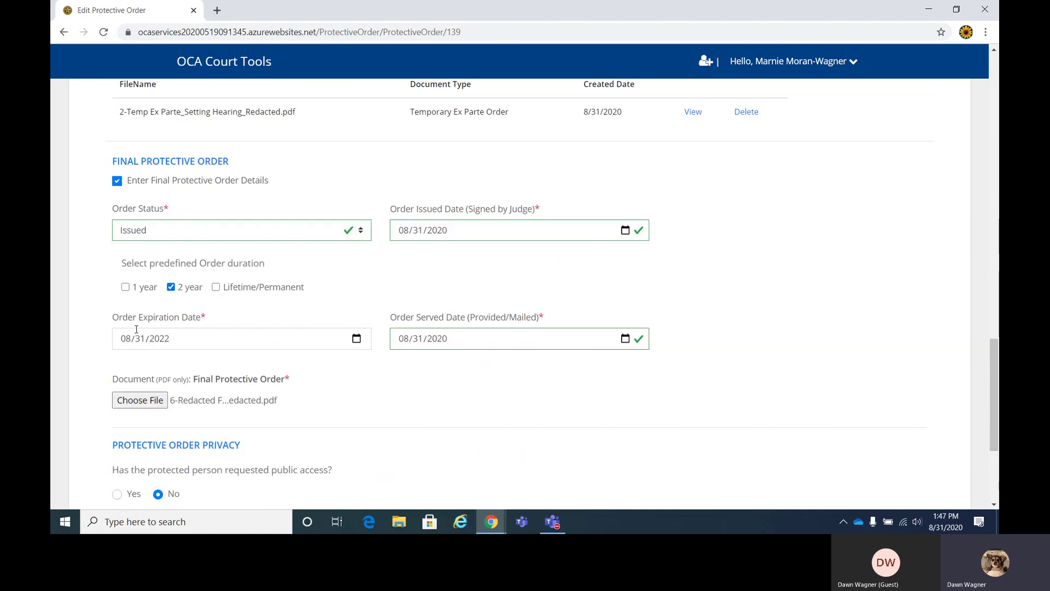
pyautogui.scroll(-1, 137, 332)
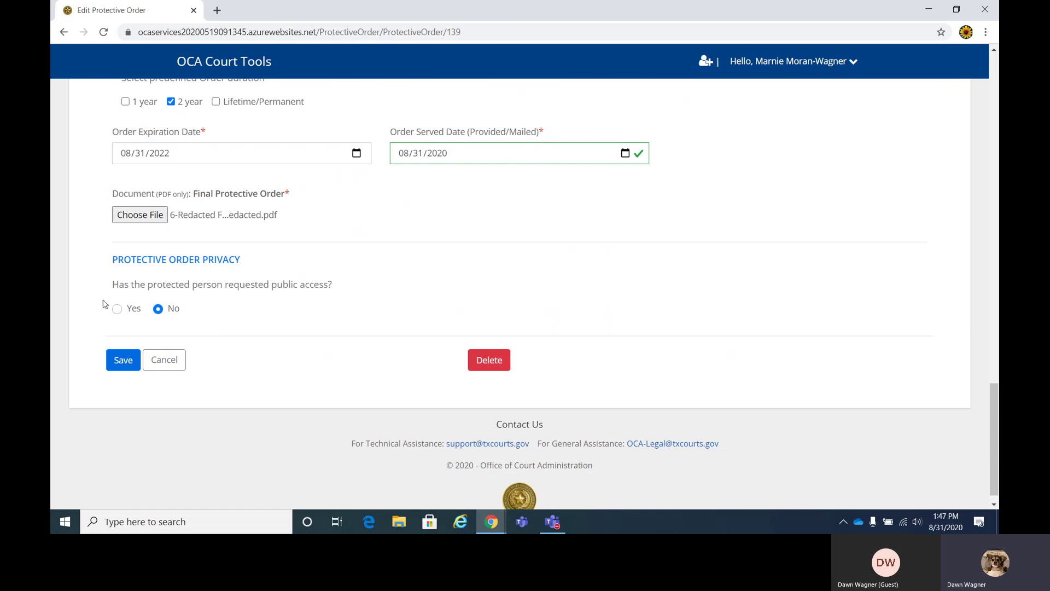
# Step: Mark public access as requested, attach the DRAFT request to grant access PO 021220 PDF, and save
pyautogui.click(117, 309)
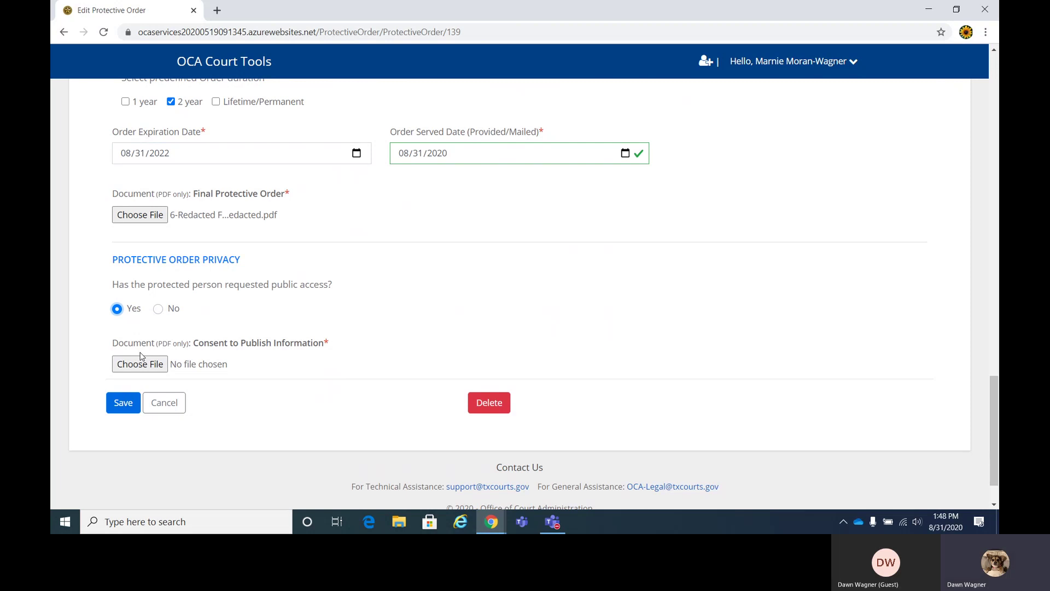
pyautogui.click(141, 363)
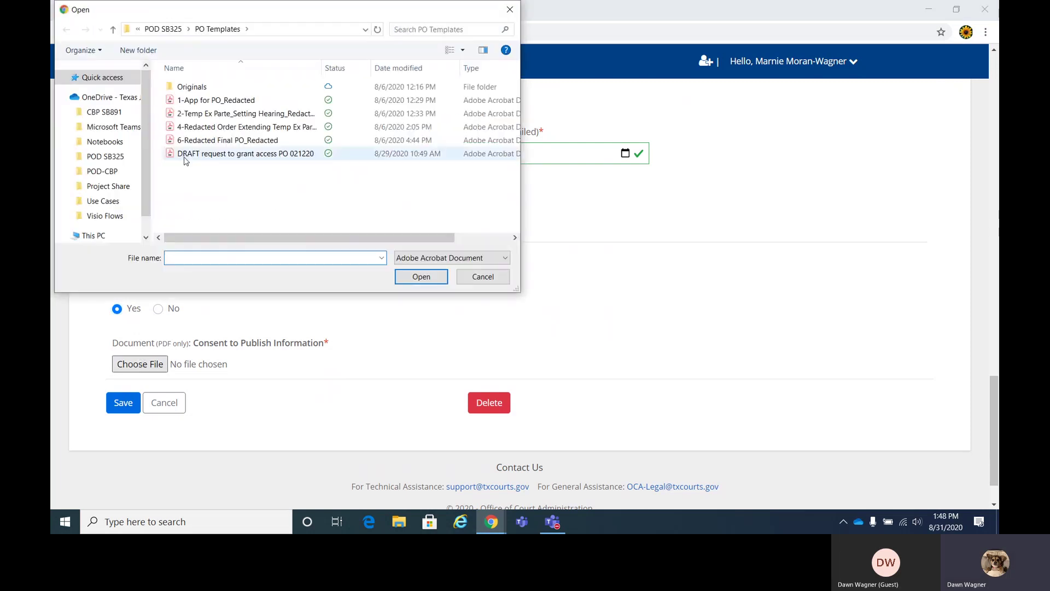
pyautogui.doubleClick(224, 154)
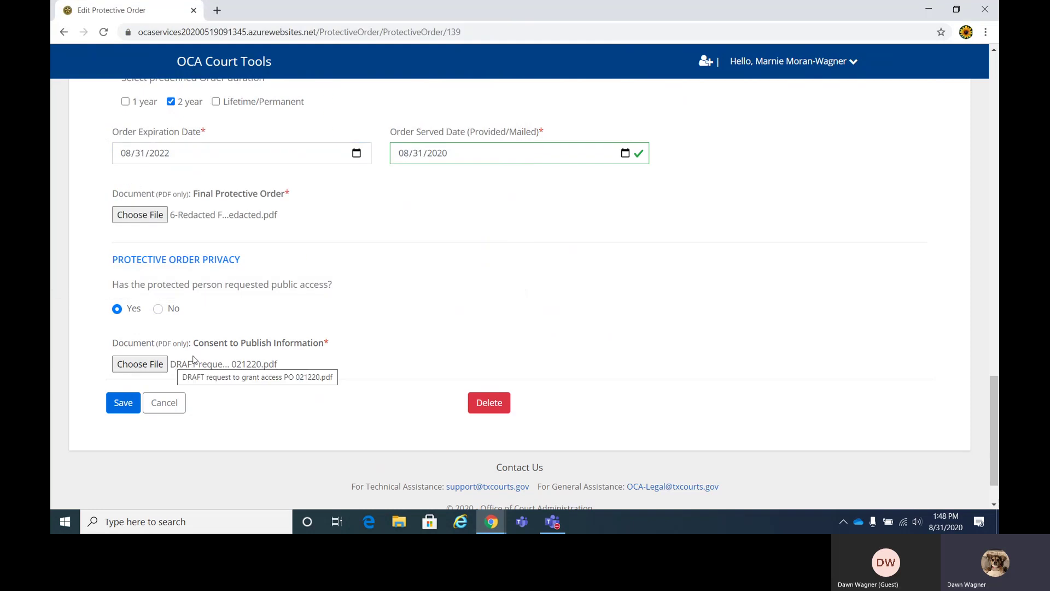
pyautogui.click(117, 404)
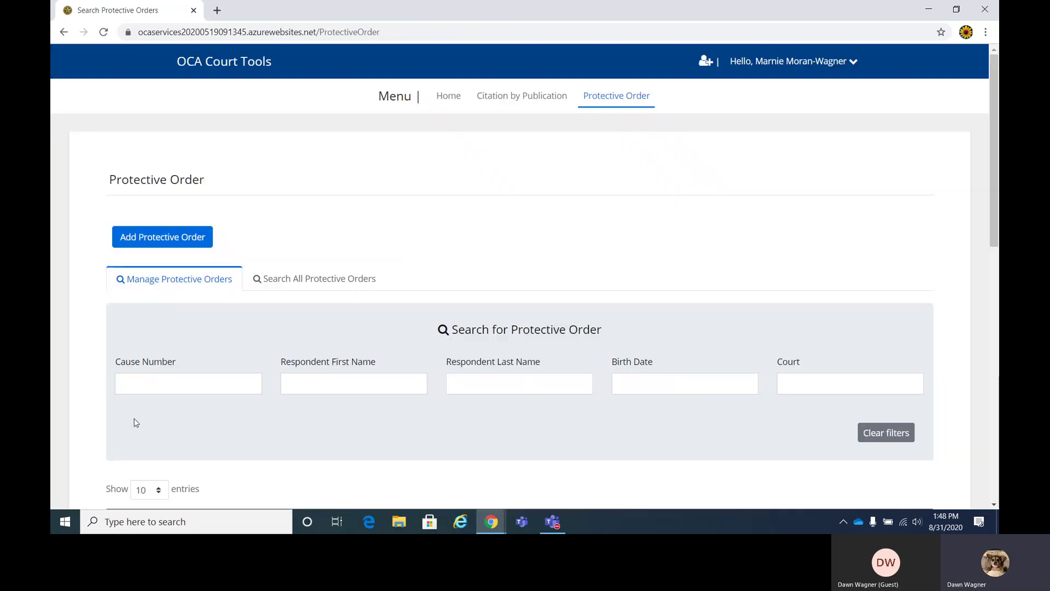
# Step: Scroll the Manage Protective Orders results and view the details of order CAR-97867
pyautogui.scroll(-1, 161, 273)
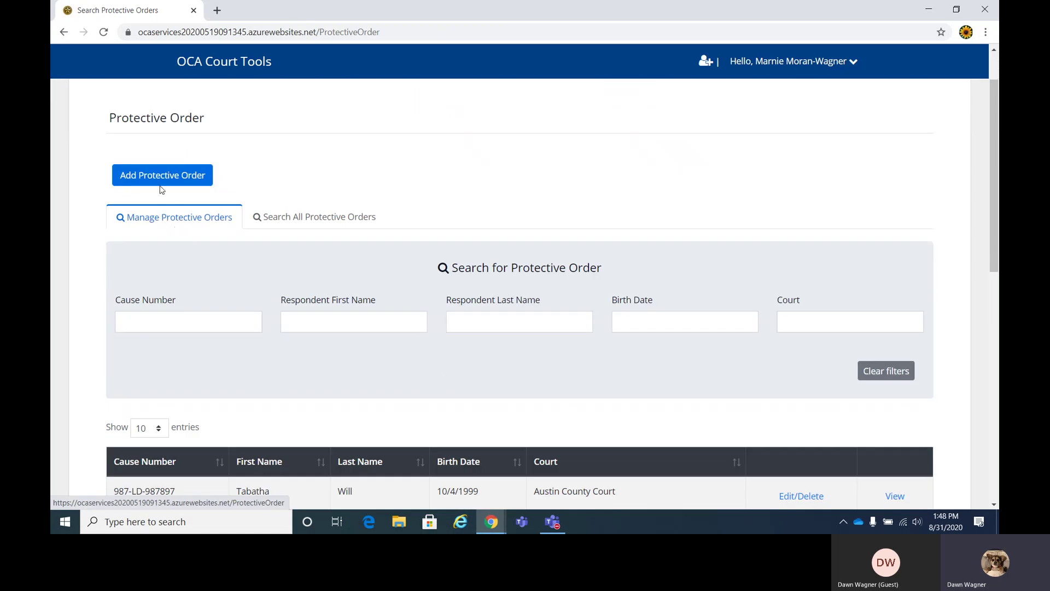
pyautogui.scroll(-3, 698, 413)
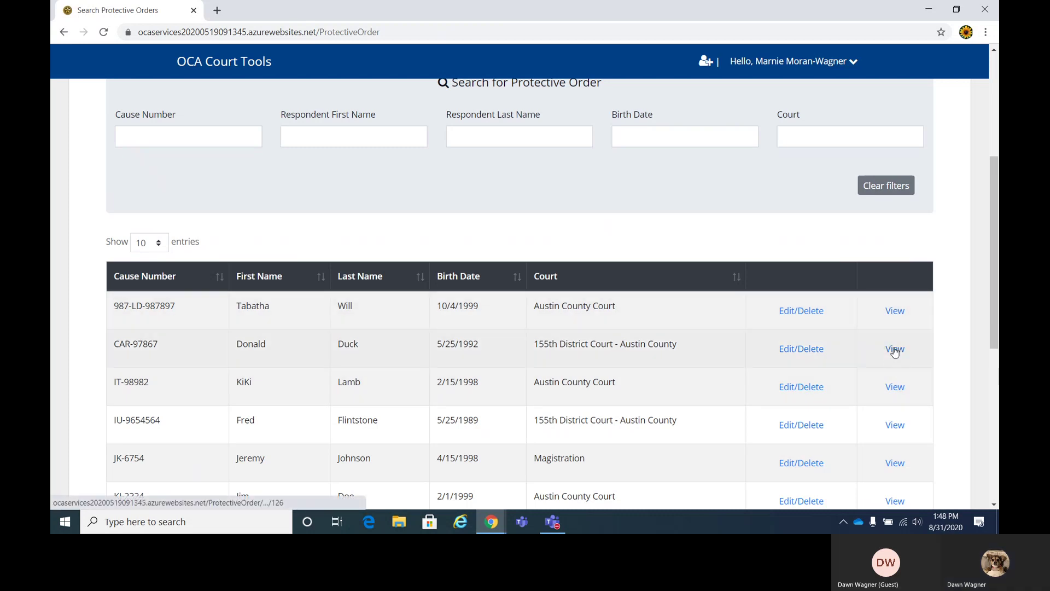
pyautogui.click(895, 350)
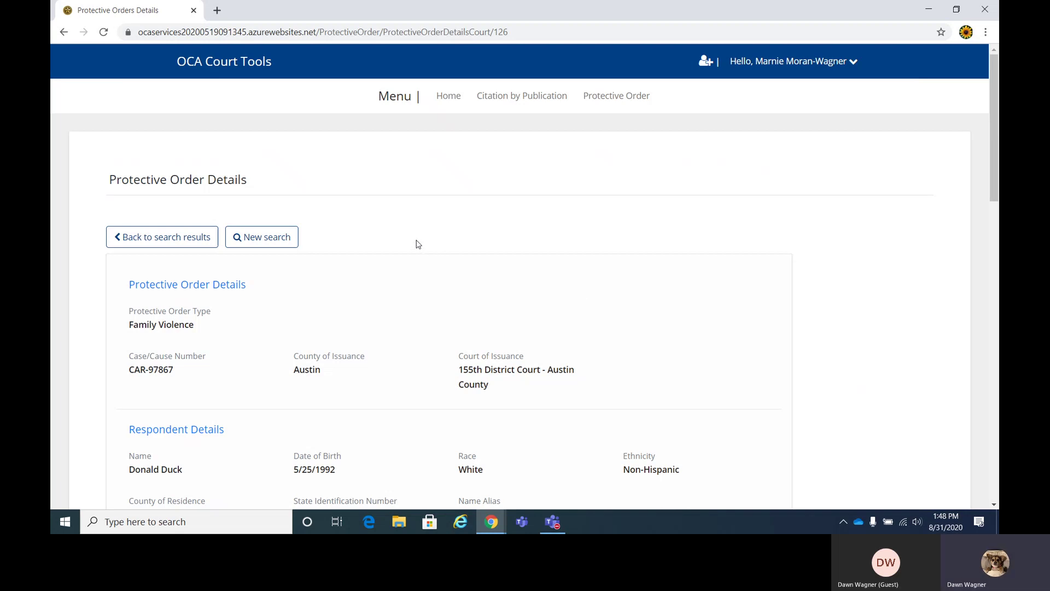
# Step: Read through CAR-97867's details and its attached Application PDF
pyautogui.scroll(-1, 417, 244)
pyautogui.scroll(-2, 352, 256)
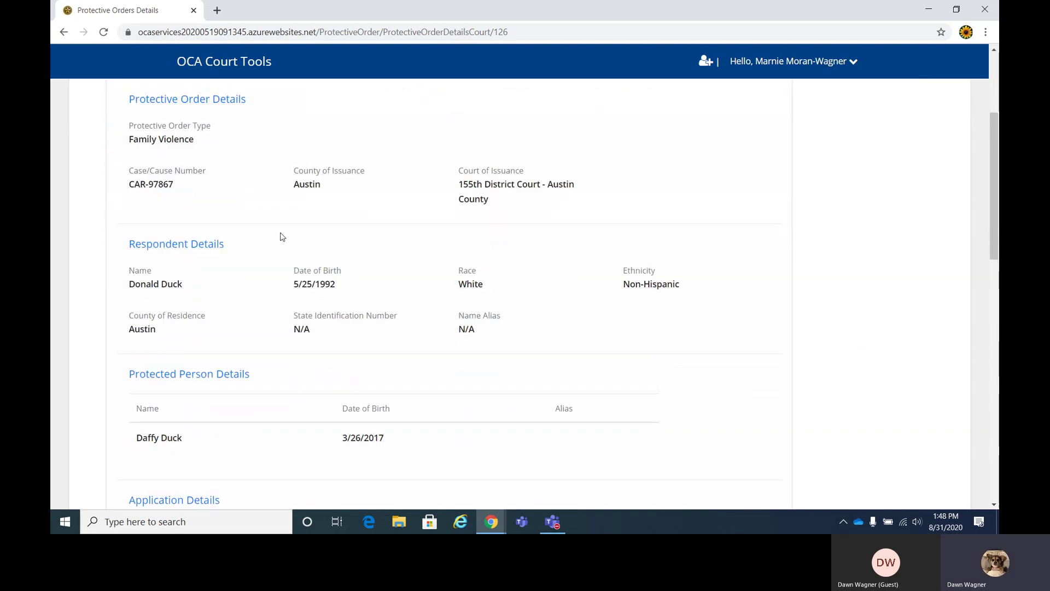
pyautogui.scroll(-1, 241, 230)
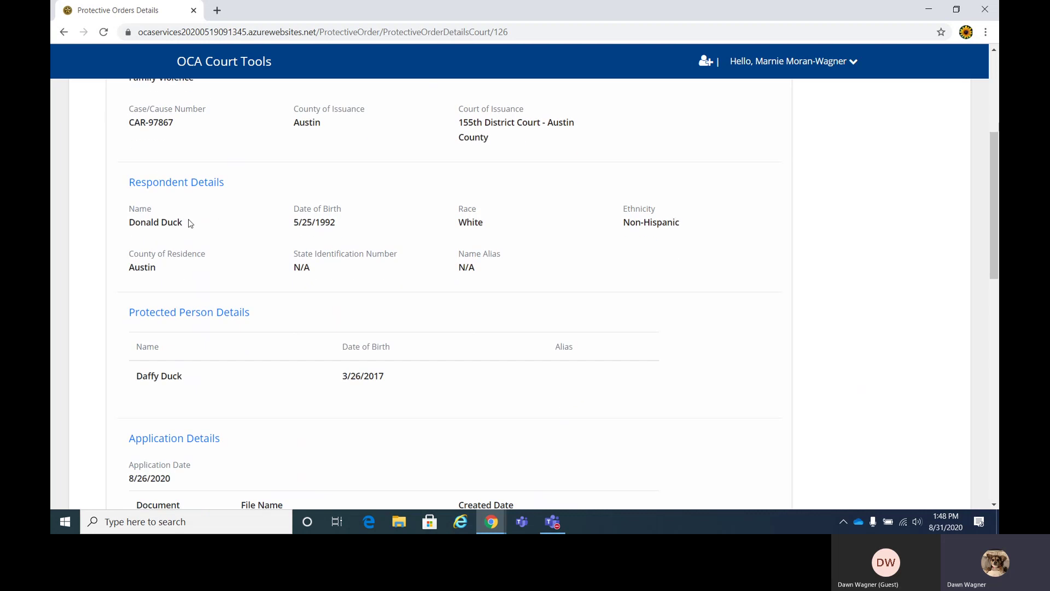
pyautogui.scroll(-1, 214, 293)
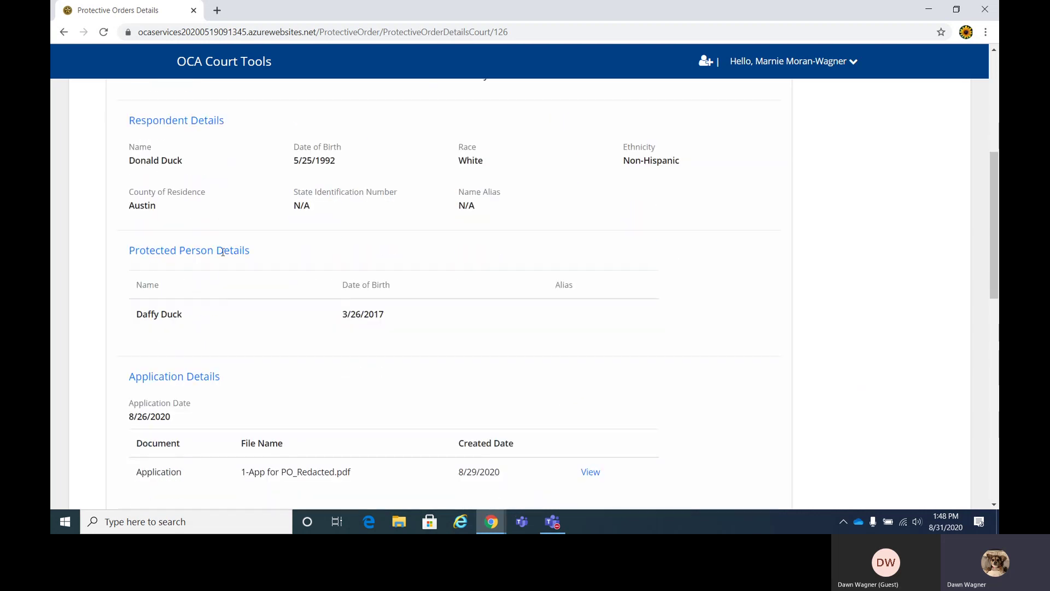
pyautogui.scroll(-2, 208, 364)
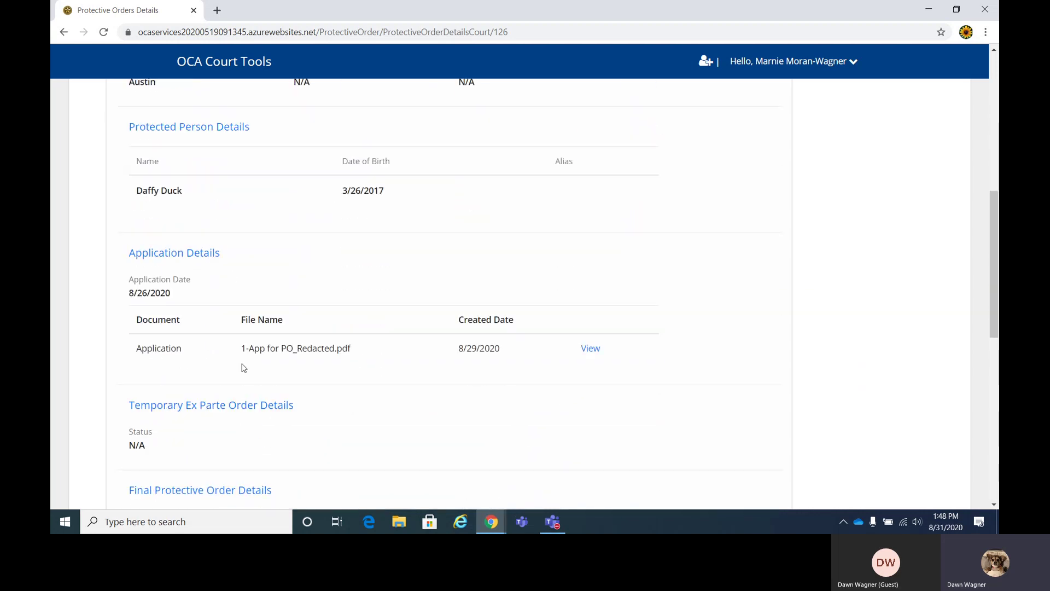
pyautogui.scroll(-2, 244, 367)
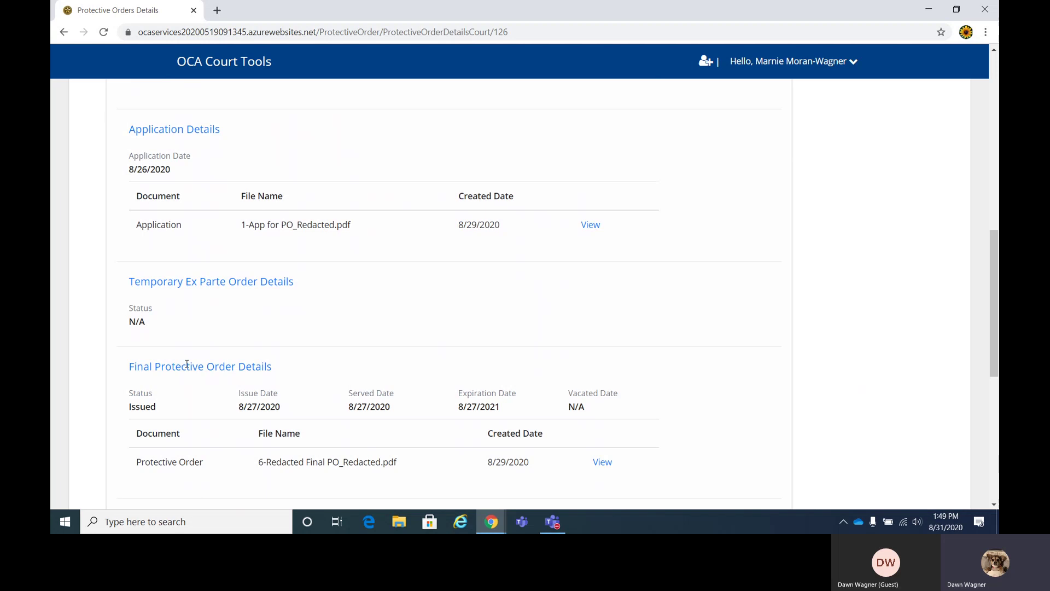
pyautogui.scroll(-2, 186, 363)
pyautogui.scroll(2, 452, 288)
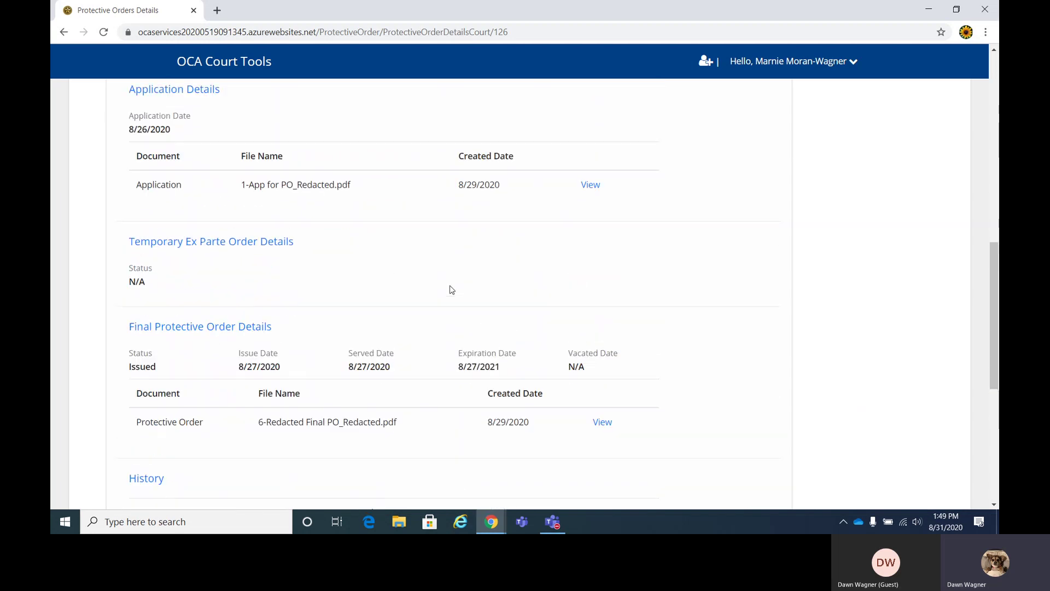
pyautogui.scroll(1, 452, 290)
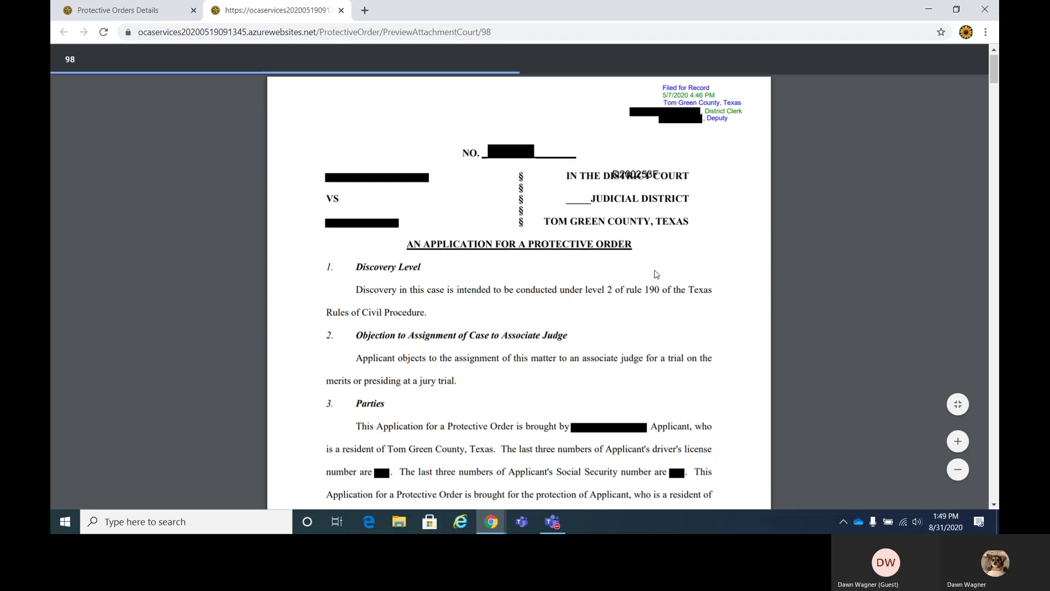
pyautogui.scroll(-3, 655, 274)
pyautogui.scroll(-18, 655, 273)
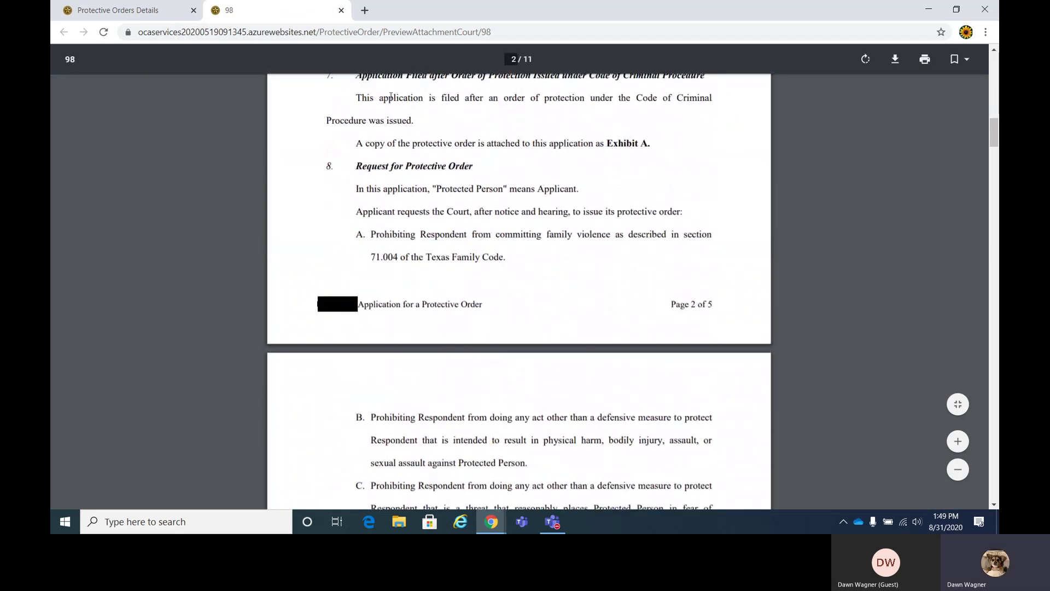
# Step: Close the Application PDF and go back to the protective order search page
pyautogui.click(338, 10)
pyautogui.scroll(5, 411, 246)
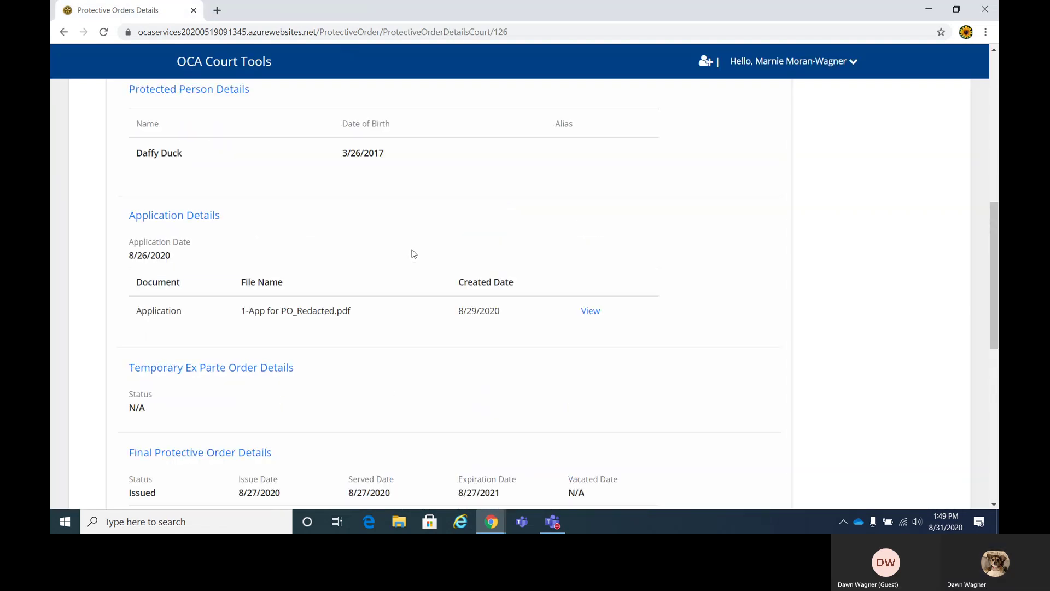
pyautogui.scroll(5, 413, 253)
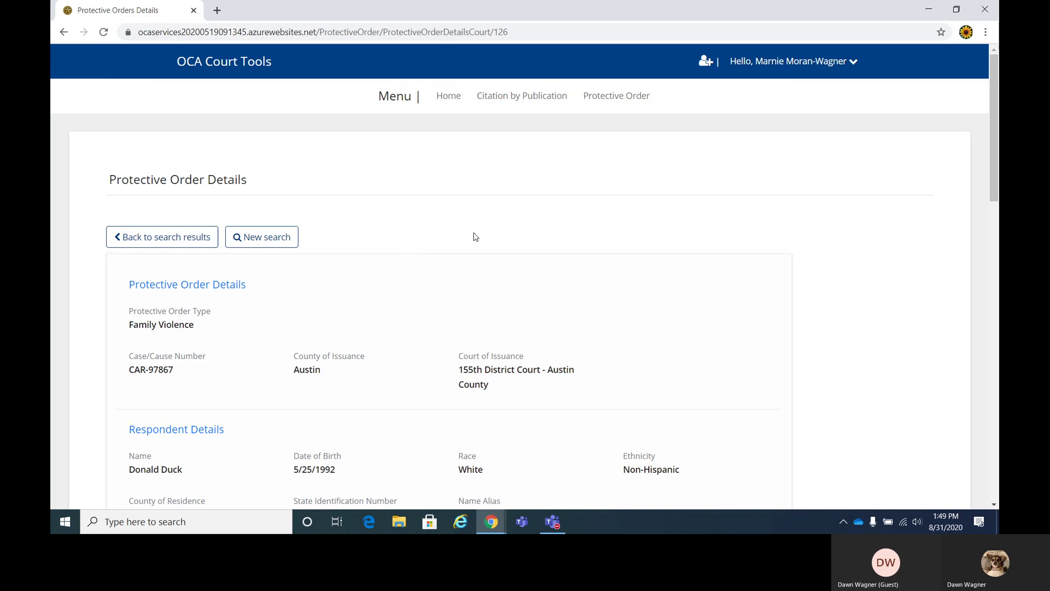
pyautogui.click(134, 239)
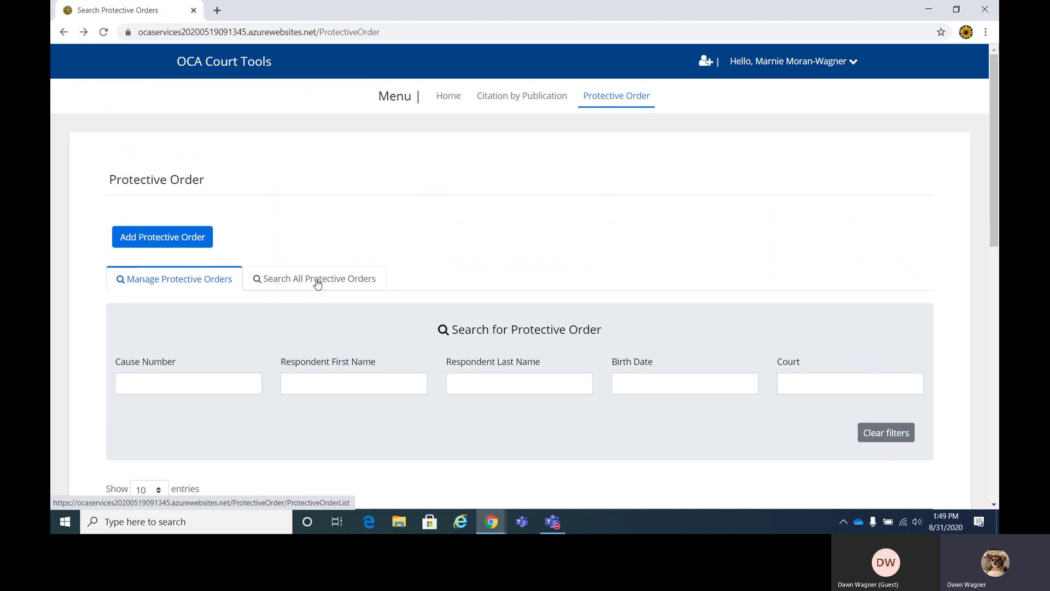
# Step: Switch to the Search All Protective Orders tab and browse the unfiltered list starting at 27D02-1501-PO-000011
pyautogui.click(318, 284)
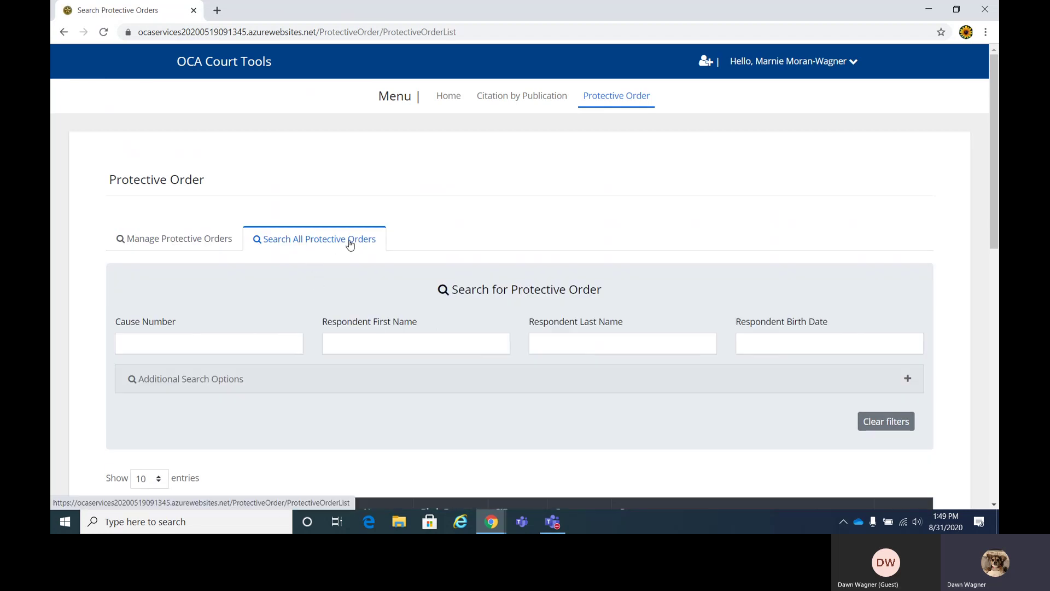
pyautogui.scroll(-2, 373, 267)
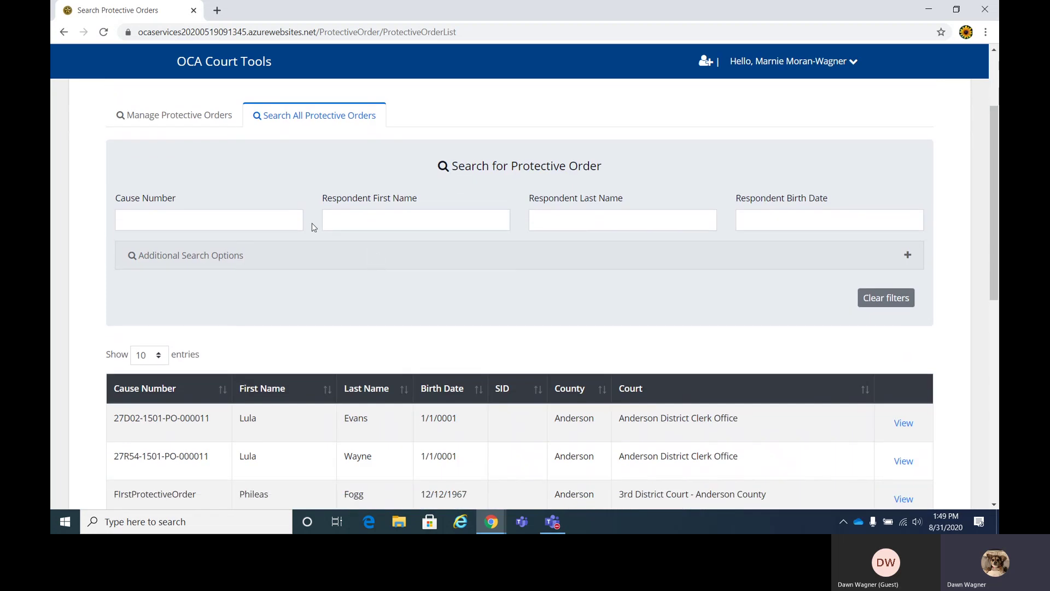
pyautogui.scroll(-2, 317, 212)
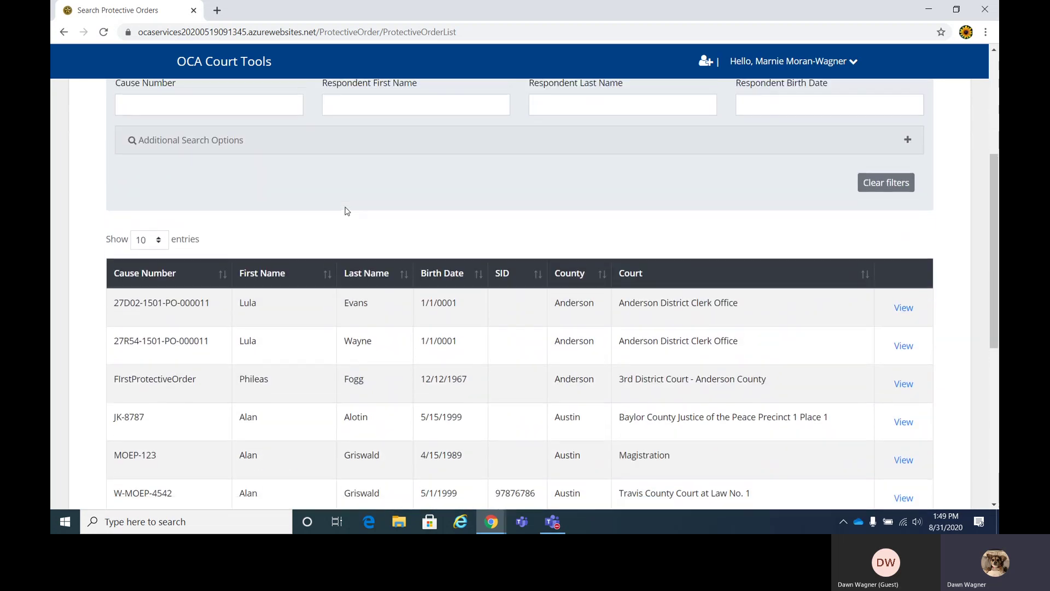
pyautogui.scroll(3, 345, 212)
pyautogui.click(403, 273)
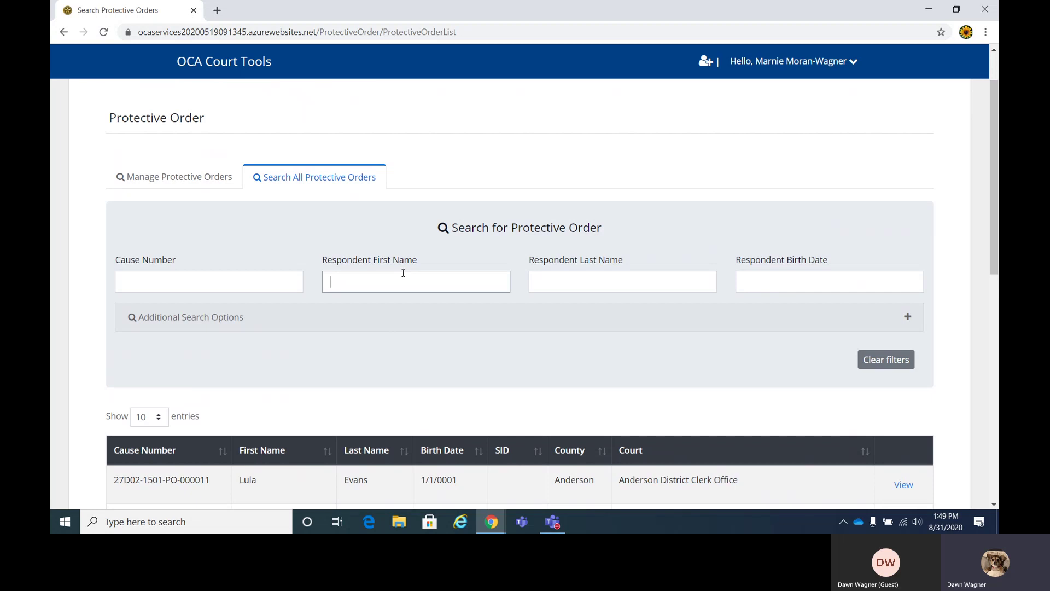
pyautogui.scroll(-2, 437, 274)
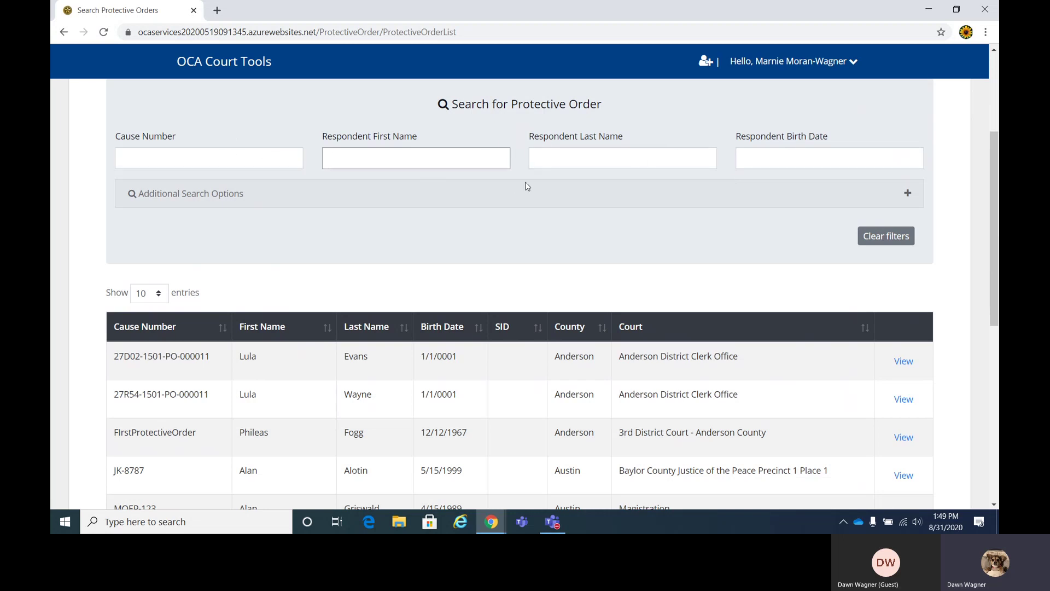
# Step: Expand Additional Search Options and filter by protected person first name, leaving MOEP-2233 and Non-Moep-22999
pyautogui.click(908, 194)
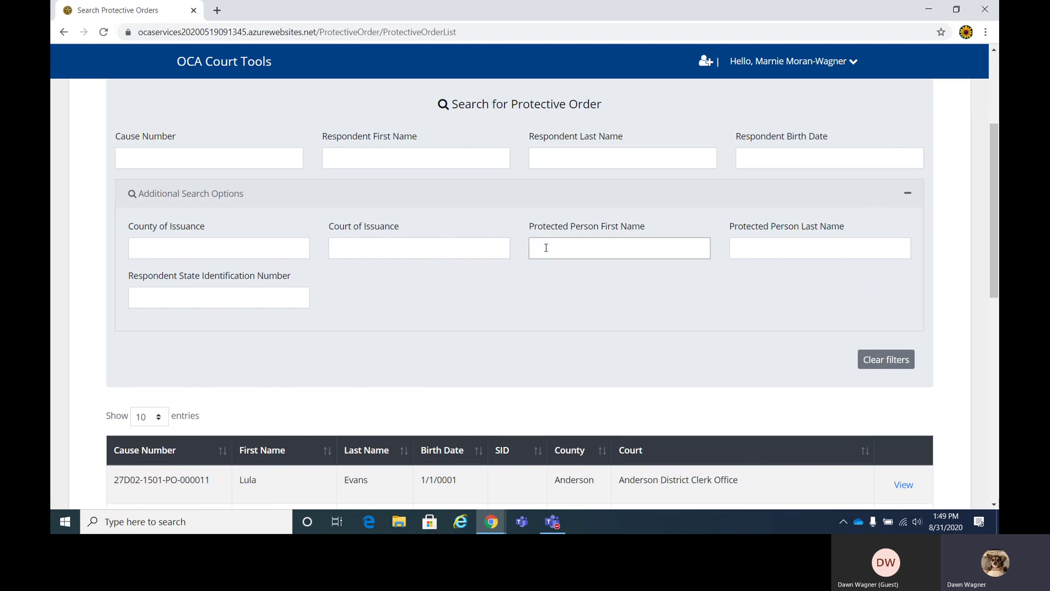
pyautogui.write('Jeannie')
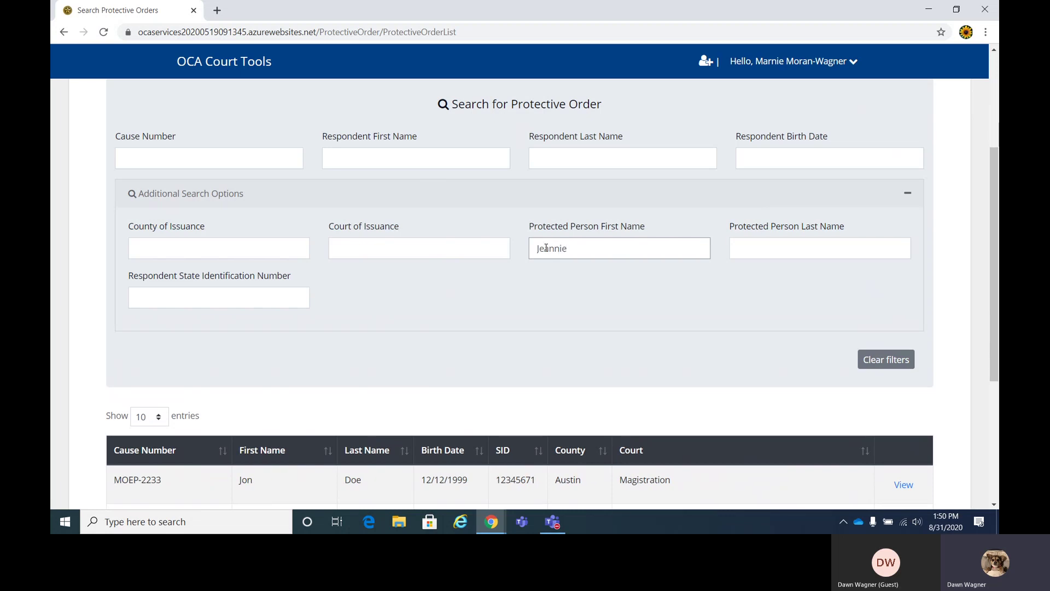
pyautogui.press('Tab')
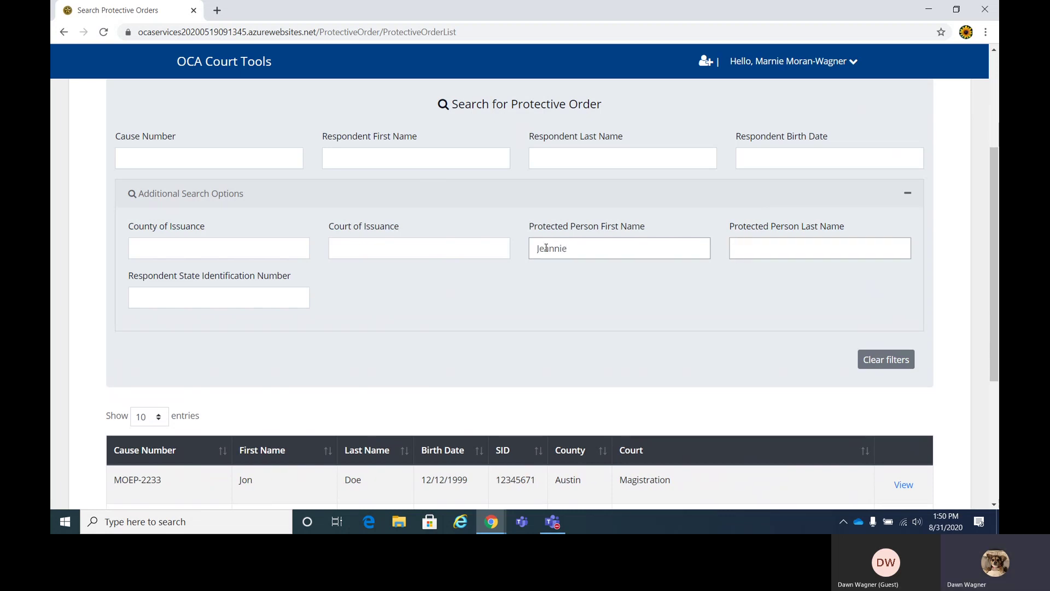
pyautogui.scroll(-2, 546, 248)
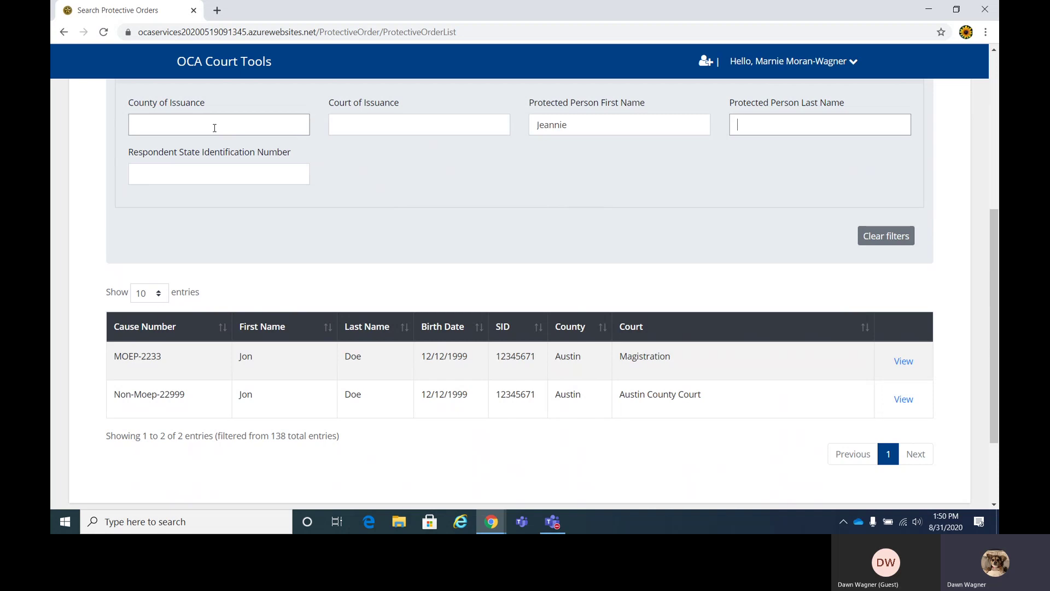
pyautogui.scroll(2, 224, 159)
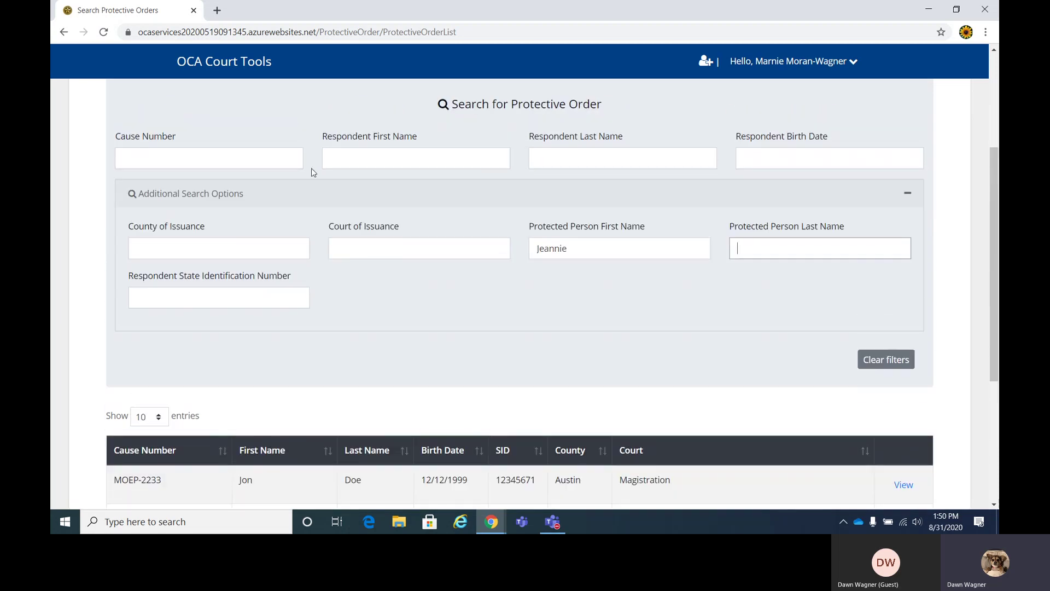
pyautogui.scroll(-1, 405, 192)
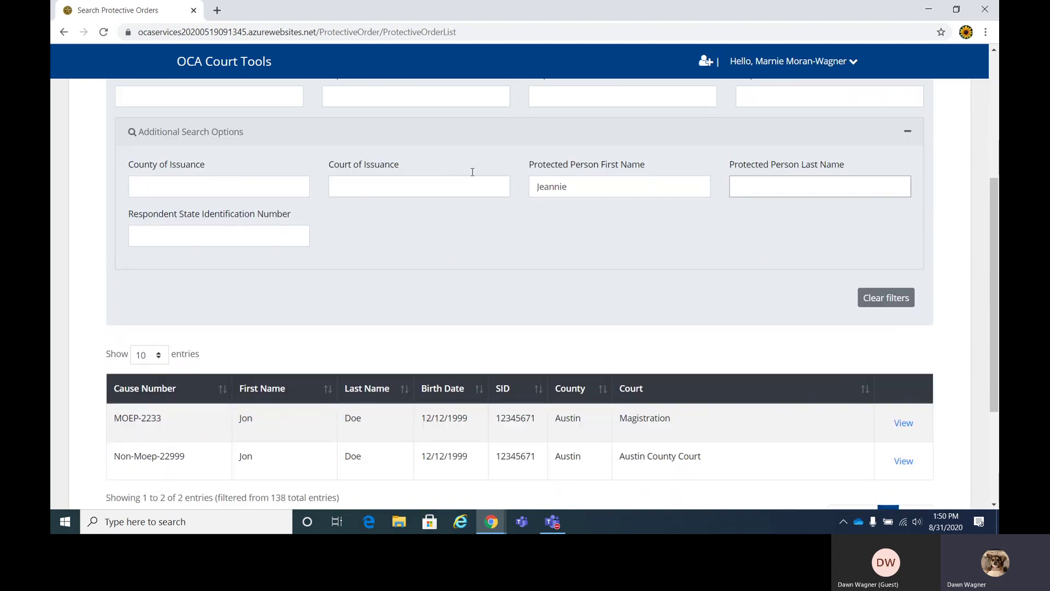
pyautogui.scroll(1, 218, 88)
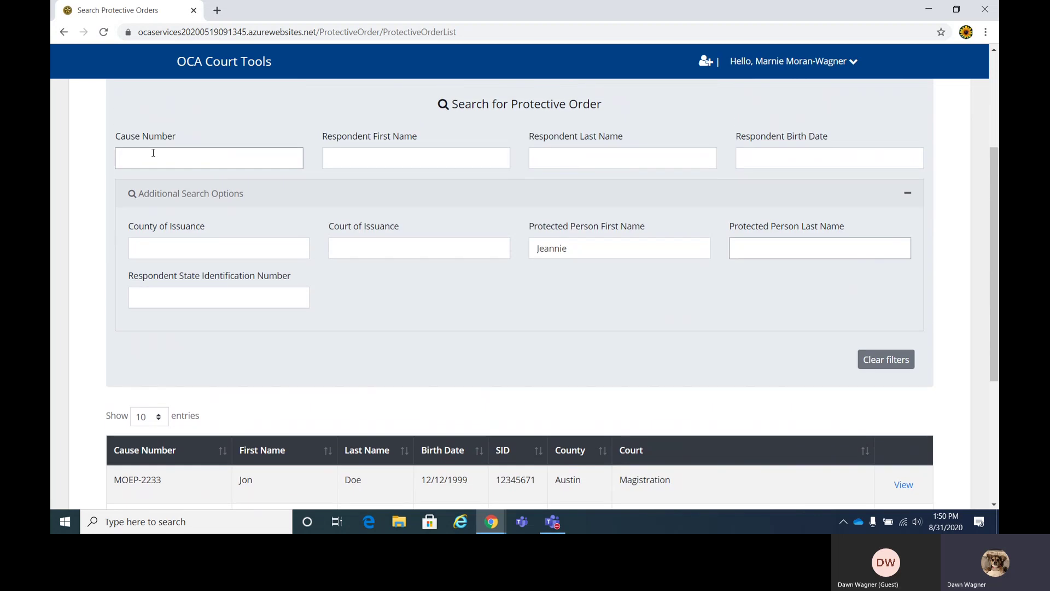
pyautogui.scroll(-3, 274, 182)
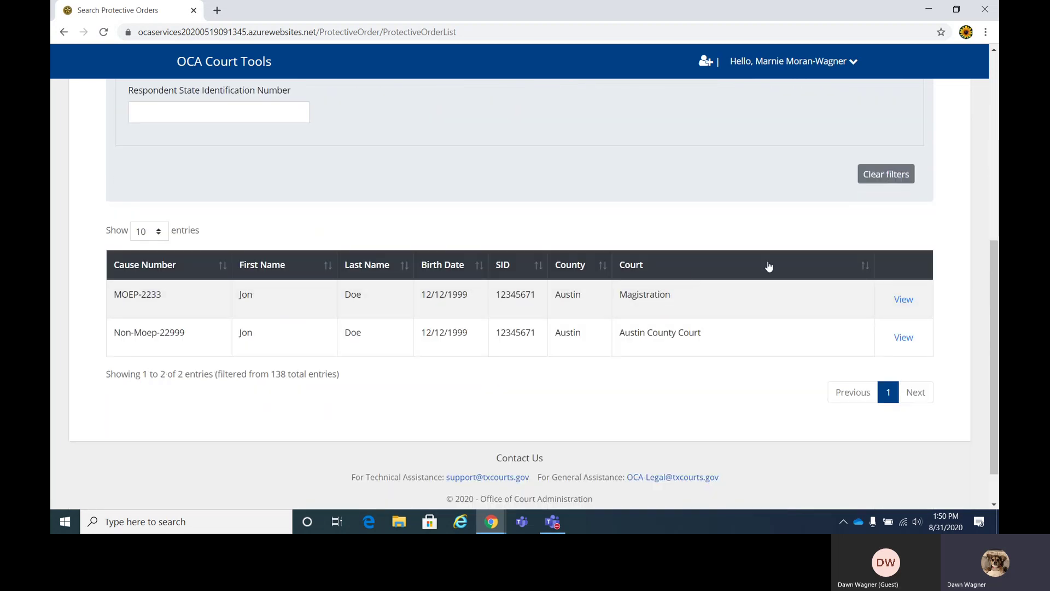
# Step: Open MOEP-2233's details, scroll through its 11-page application PDF, then close the preview
pyautogui.click(903, 299)
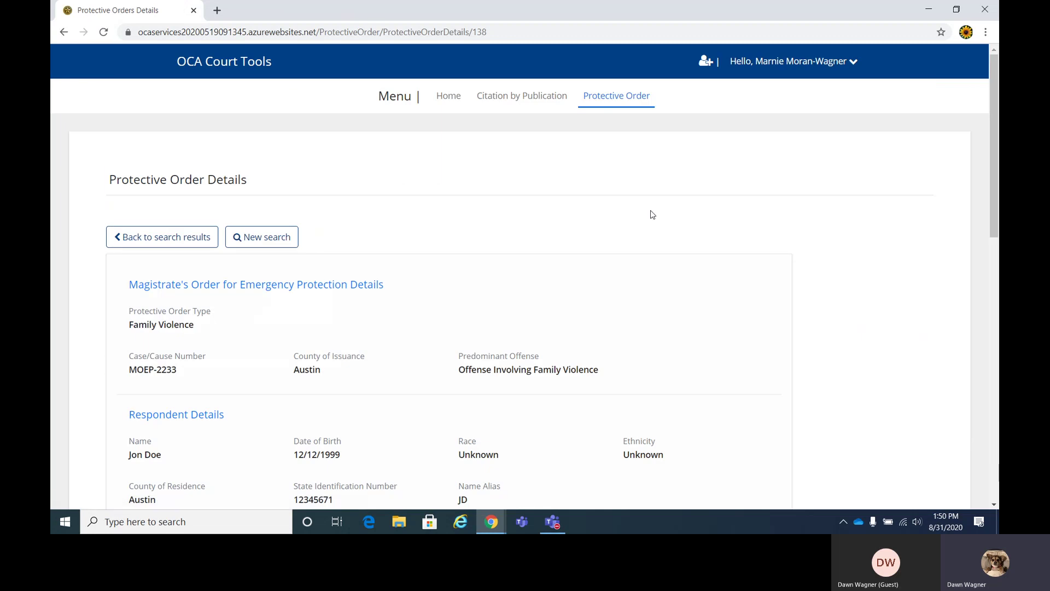
pyautogui.scroll(-2, 430, 200)
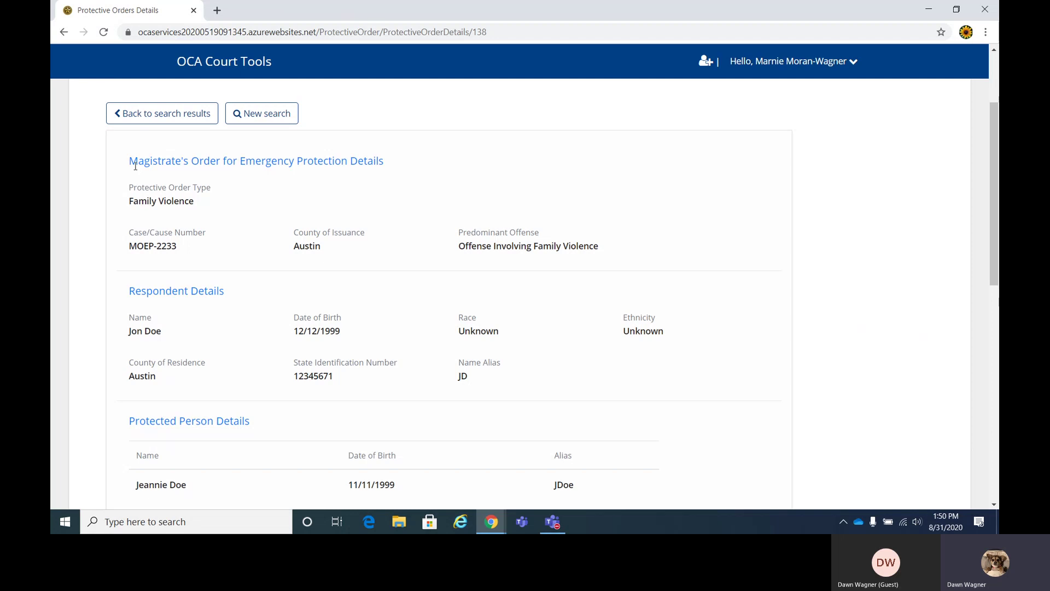
pyautogui.moveTo(136, 166); pyautogui.dragTo(281, 176)
pyautogui.click(286, 175)
pyautogui.scroll(-2, 276, 202)
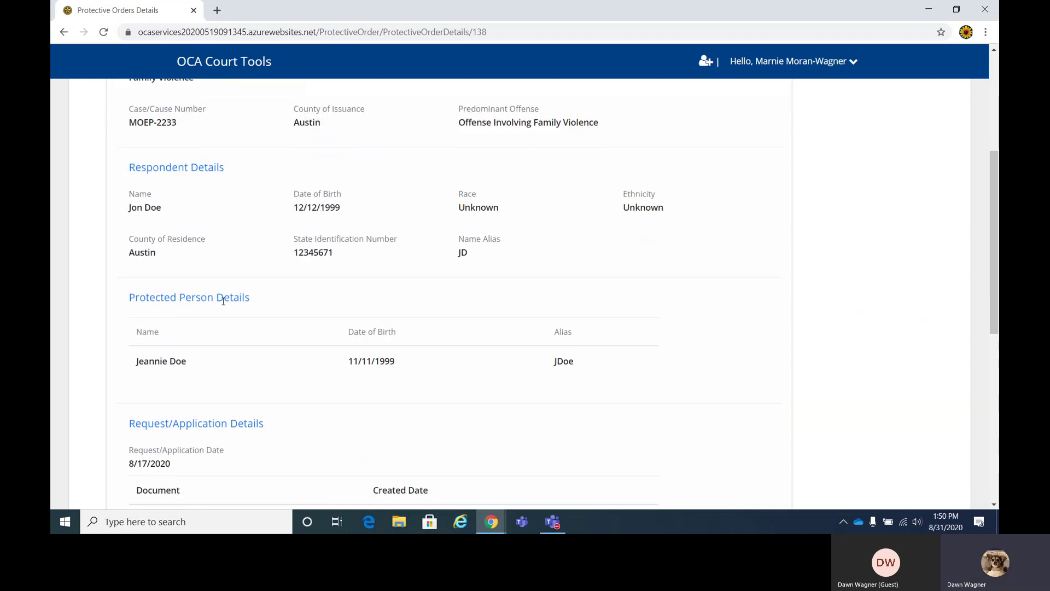
pyautogui.scroll(-3, 223, 301)
pyautogui.scroll(-2, 167, 257)
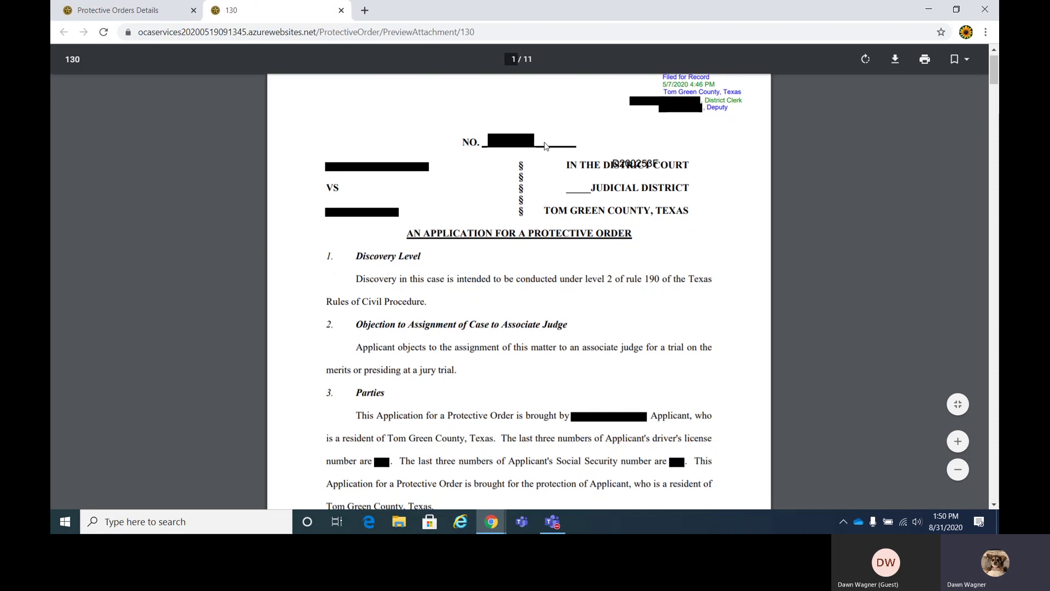
pyautogui.scroll(-10, 545, 164)
pyautogui.scroll(-2, 545, 145)
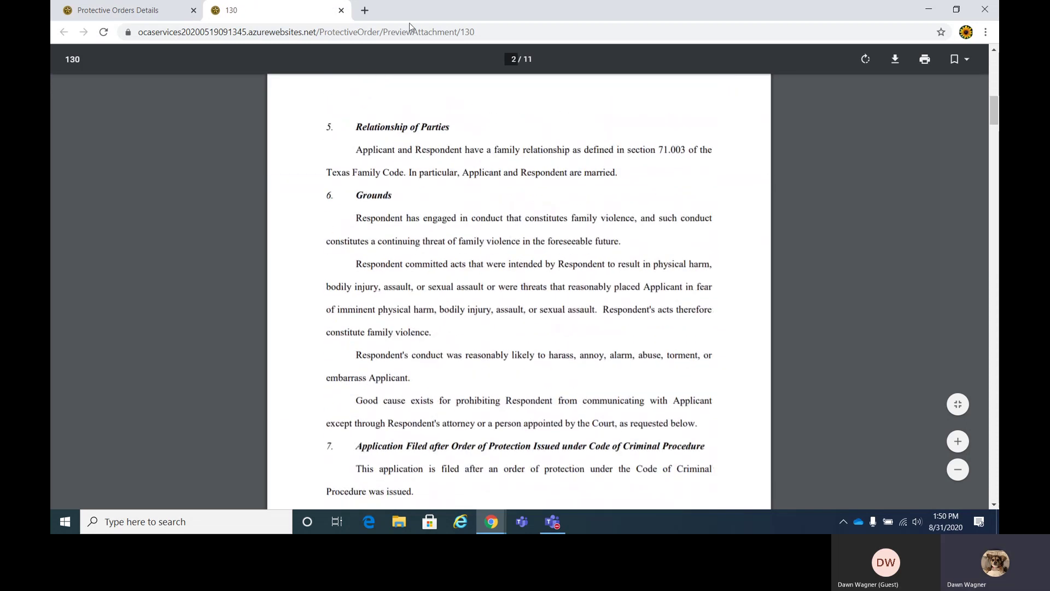
pyautogui.click(341, 10)
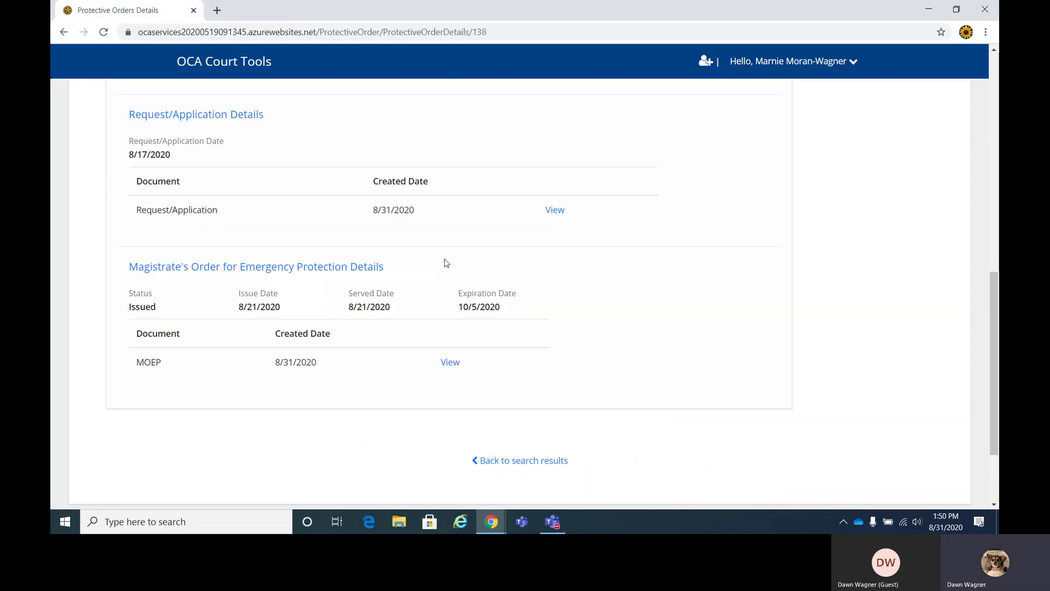
# Step: Return to search results, switch to Manage Protective Orders, and open CAR-97867 for editing
pyautogui.click(494, 461)
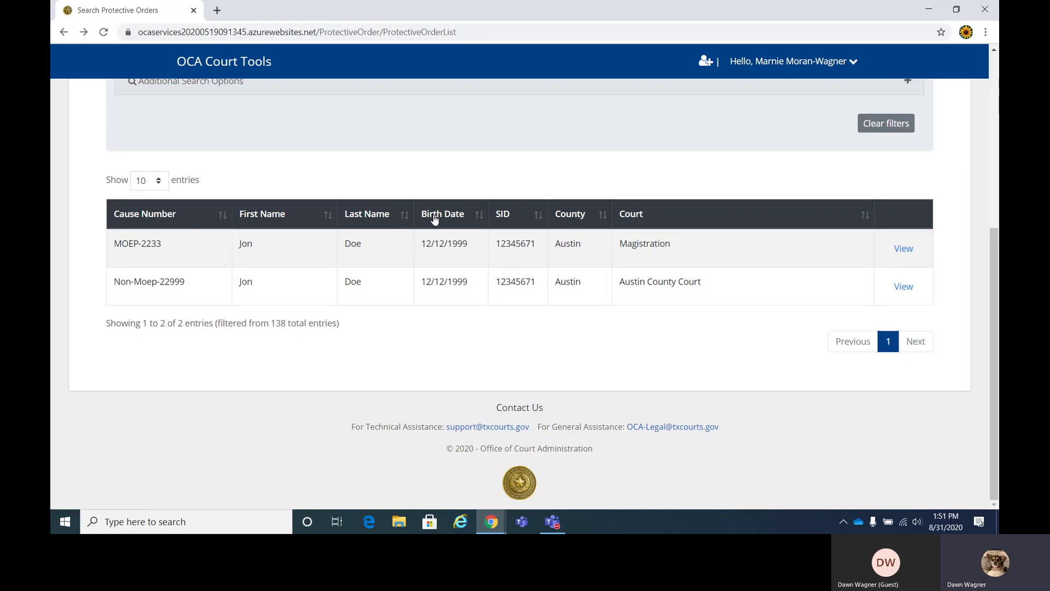
pyautogui.scroll(3, 434, 220)
pyautogui.scroll(2, 347, 267)
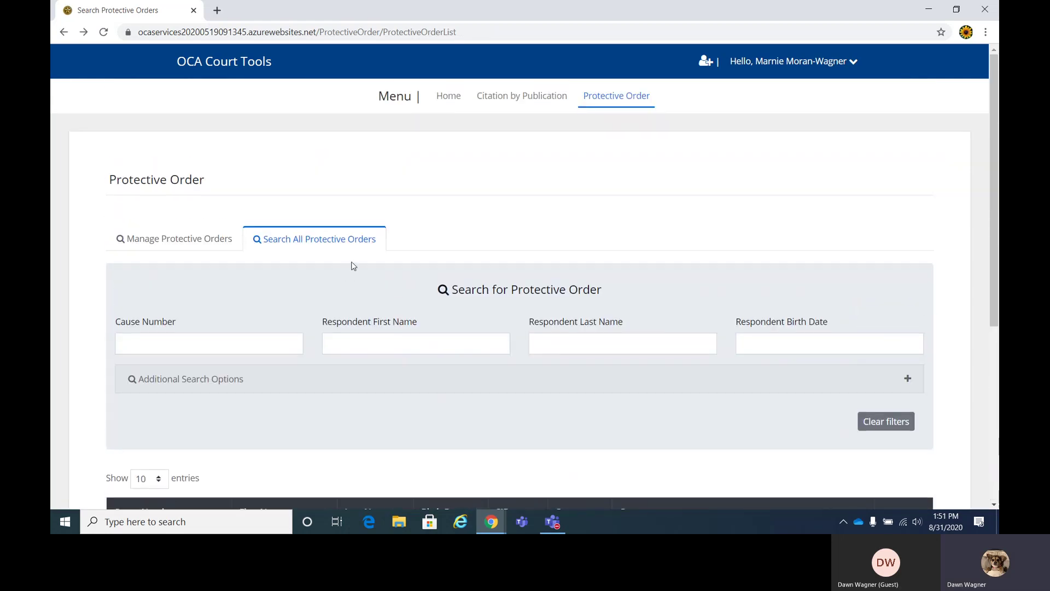
pyautogui.click(188, 244)
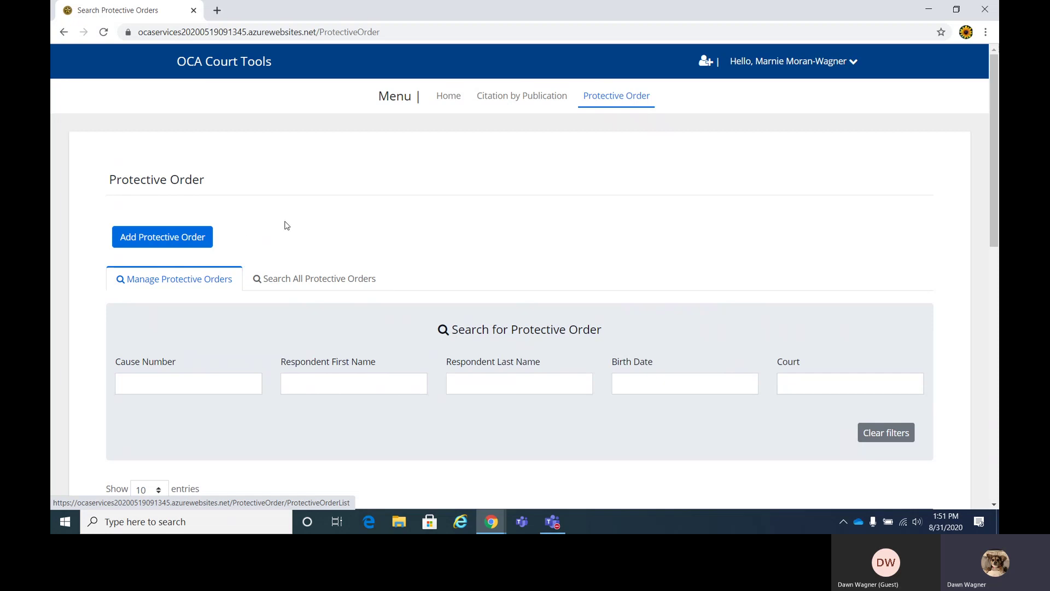
pyautogui.scroll(-8, 198, 225)
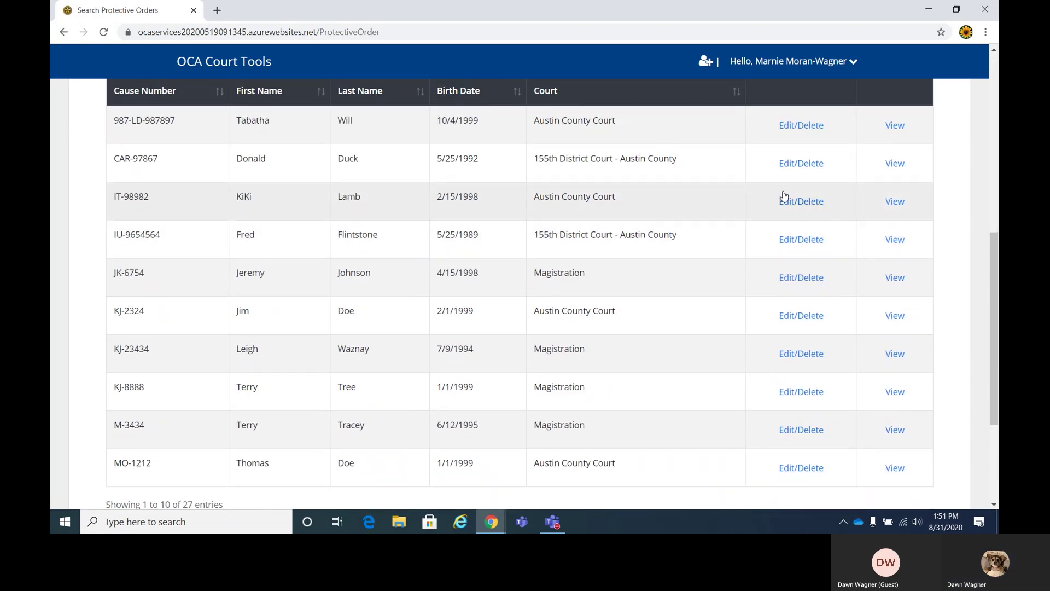
pyautogui.click(792, 163)
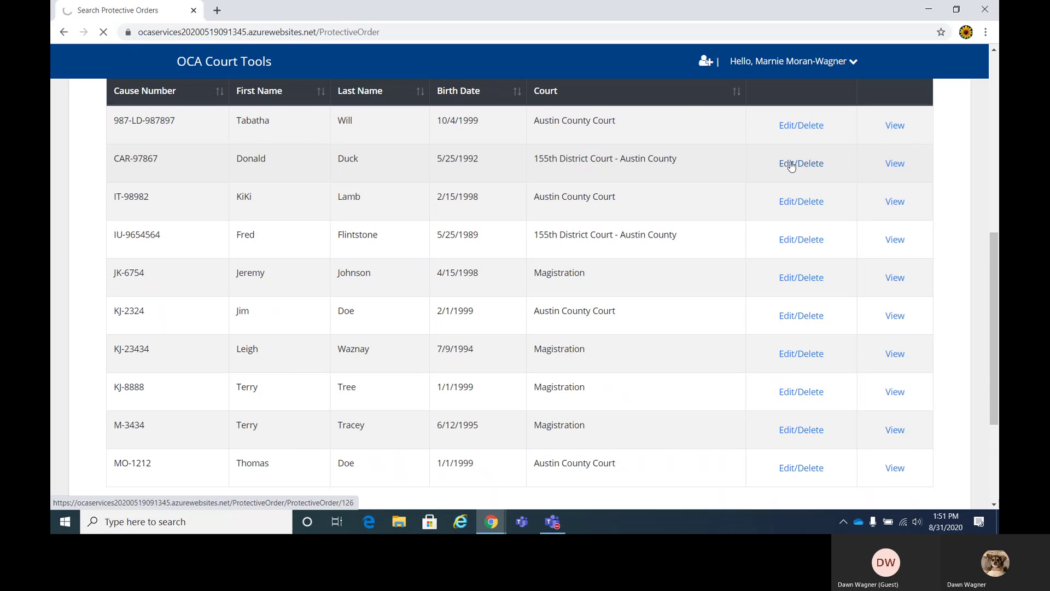
pyautogui.click(780, 167)
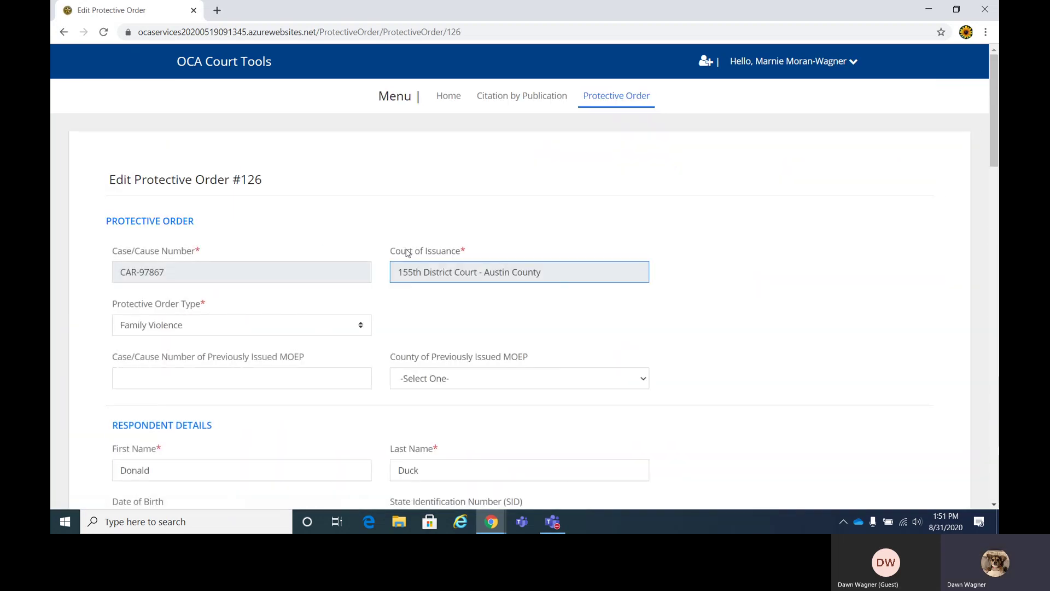
pyautogui.scroll(-10, 411, 245)
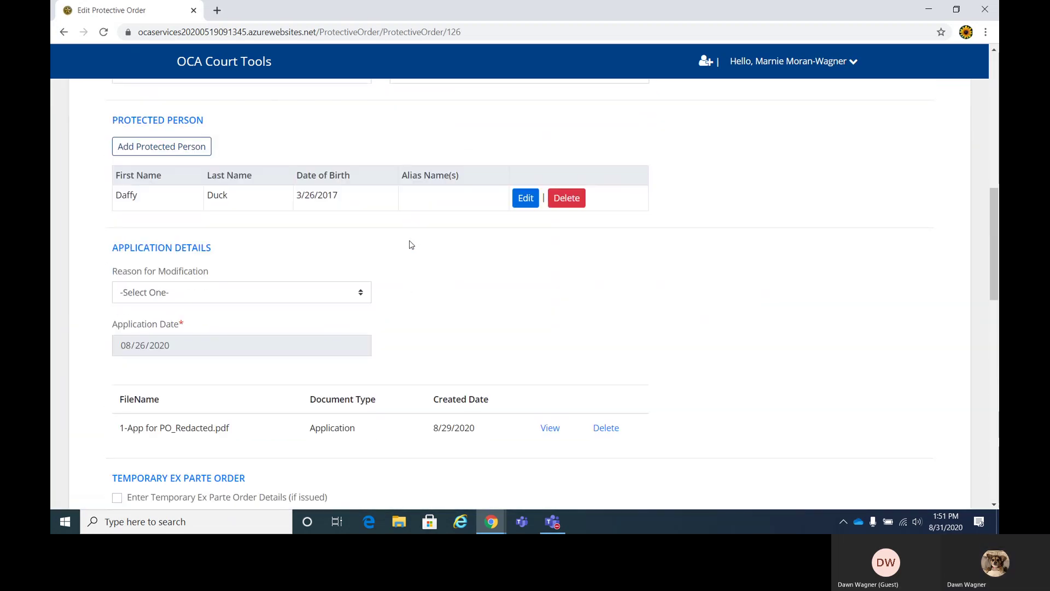
pyautogui.scroll(-2, 370, 217)
pyautogui.scroll(3, 494, 206)
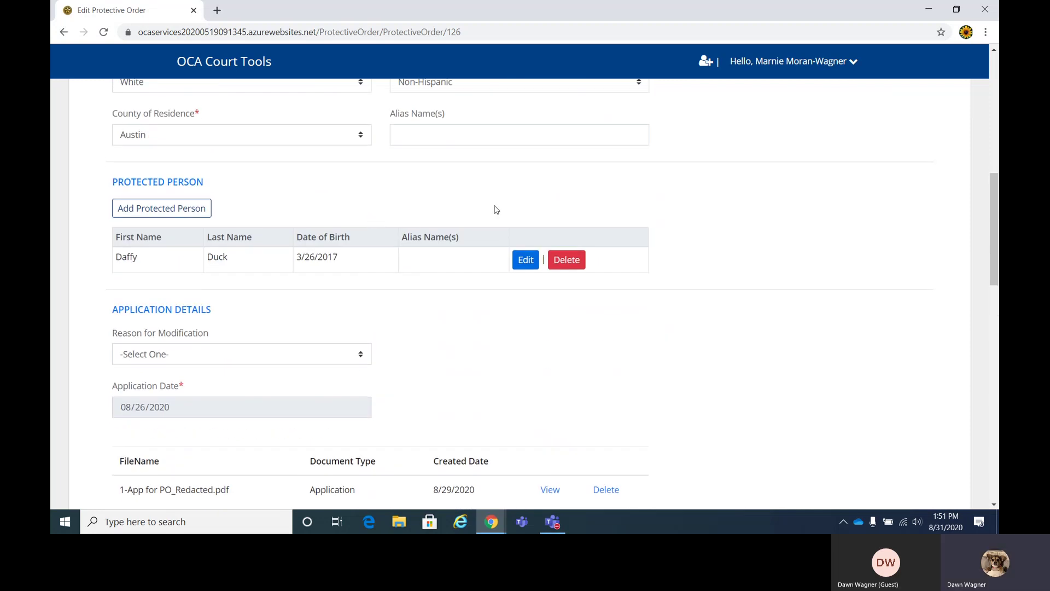
# Step: Give the protected person the alias 'Daf', update the entry, then view the Reason for Modification choices
pyautogui.click(525, 261)
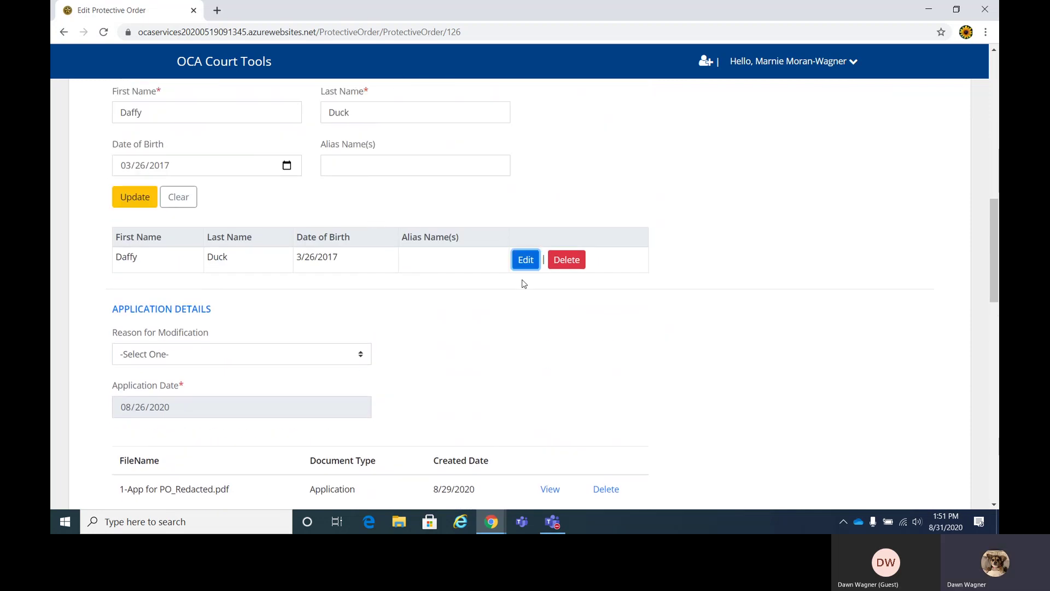
pyautogui.scroll(3, 299, 208)
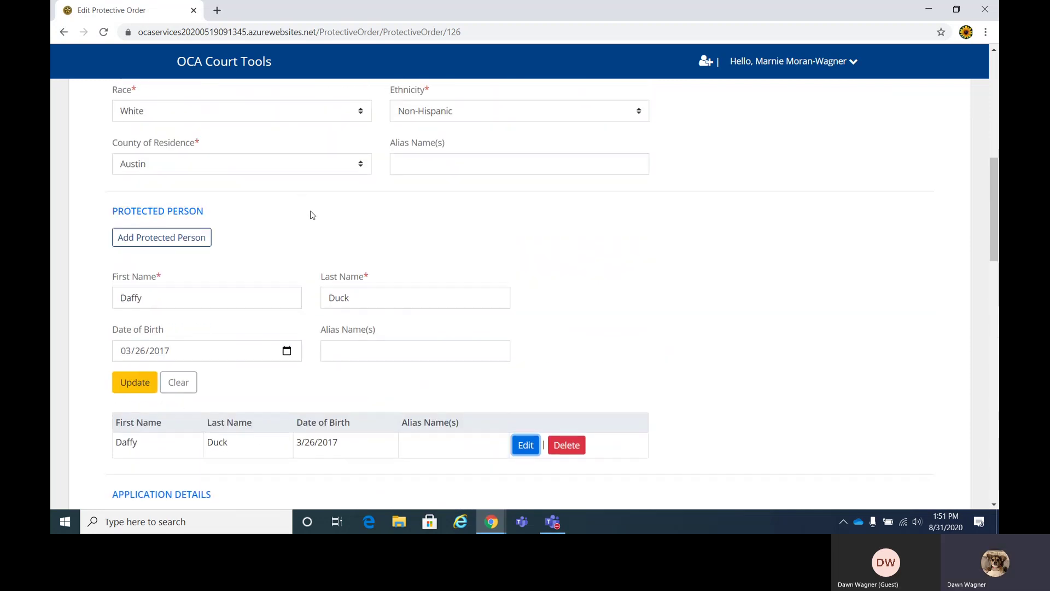
pyautogui.scroll(-3, 311, 216)
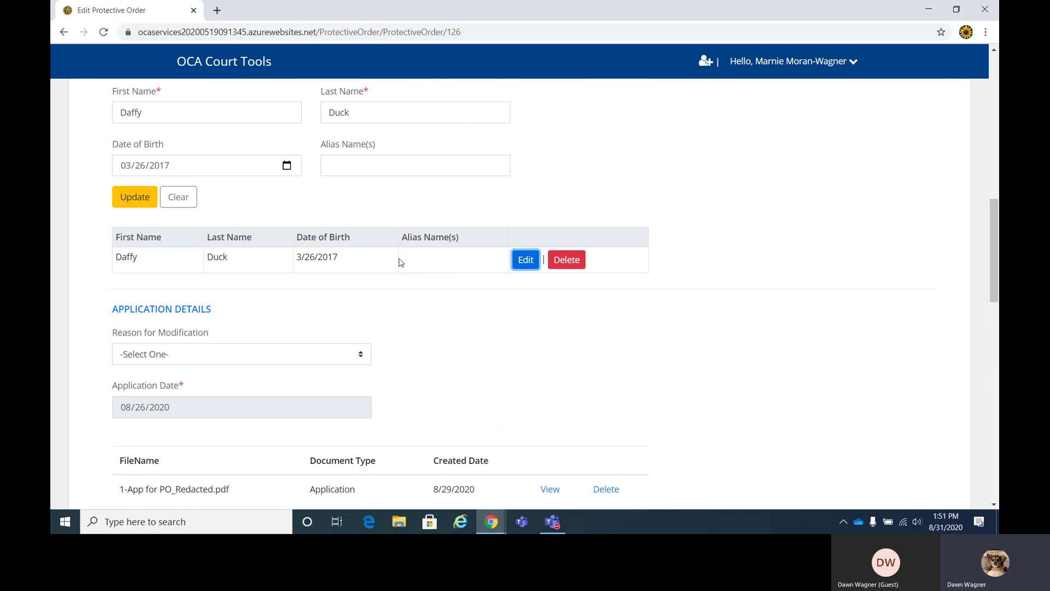
pyautogui.scroll(1, 466, 251)
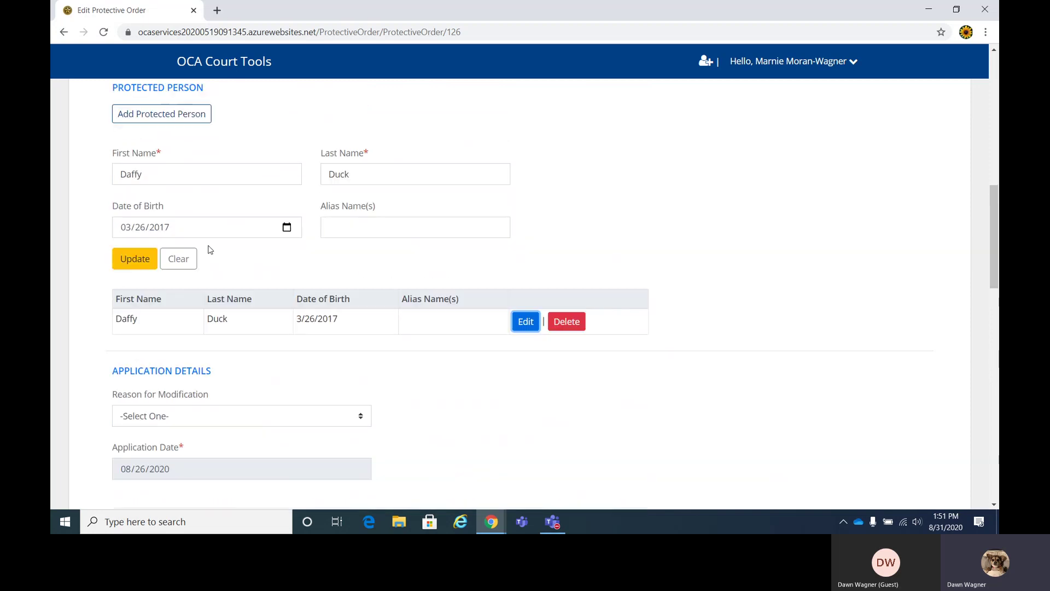
pyautogui.click(360, 231)
pyautogui.click(359, 229)
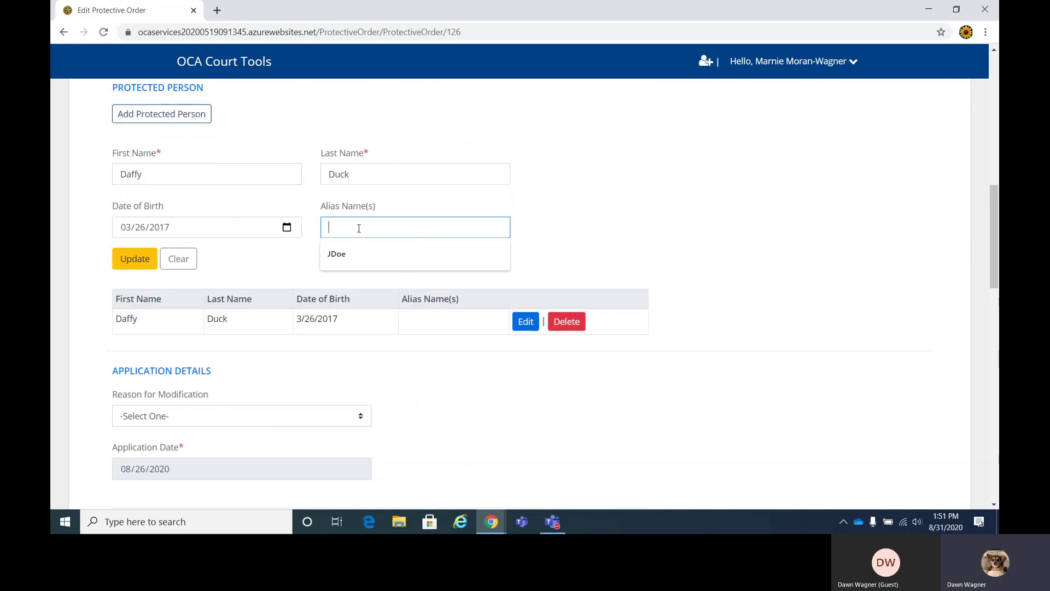
pyautogui.write('D')
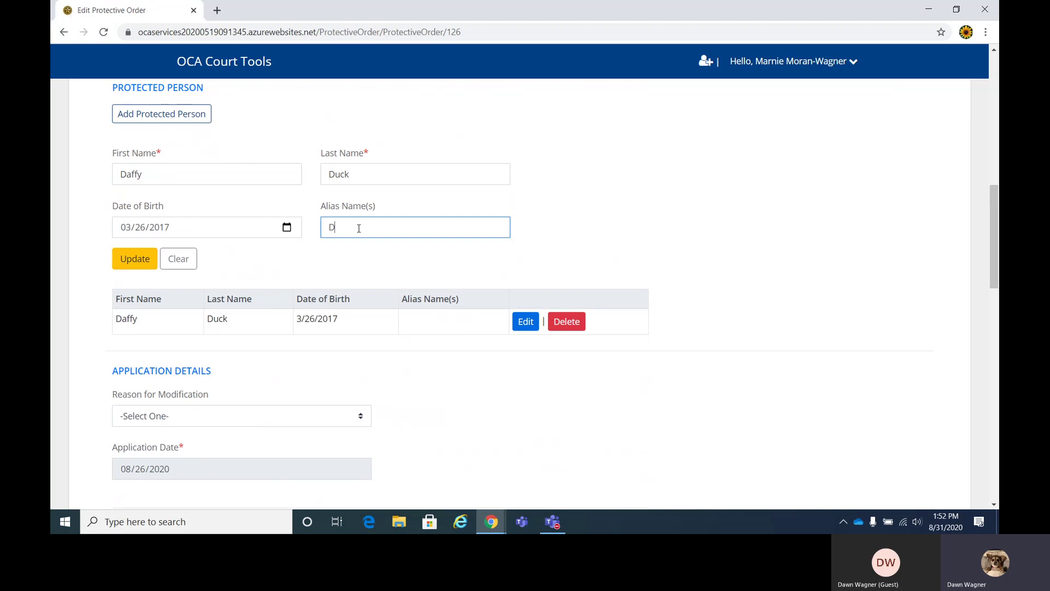
pyautogui.write('af')
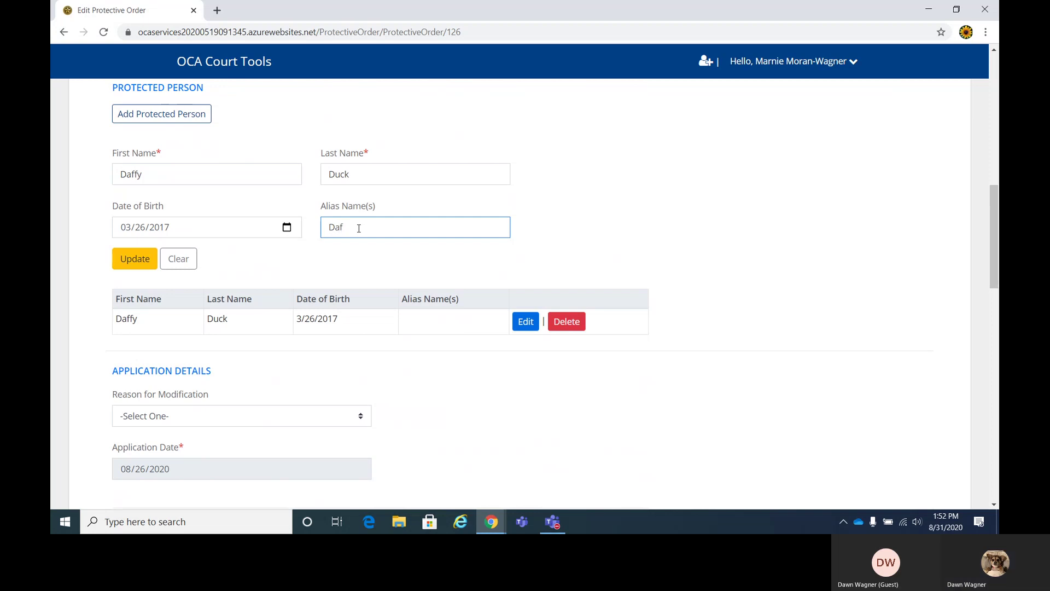
pyautogui.scroll(-1, 359, 227)
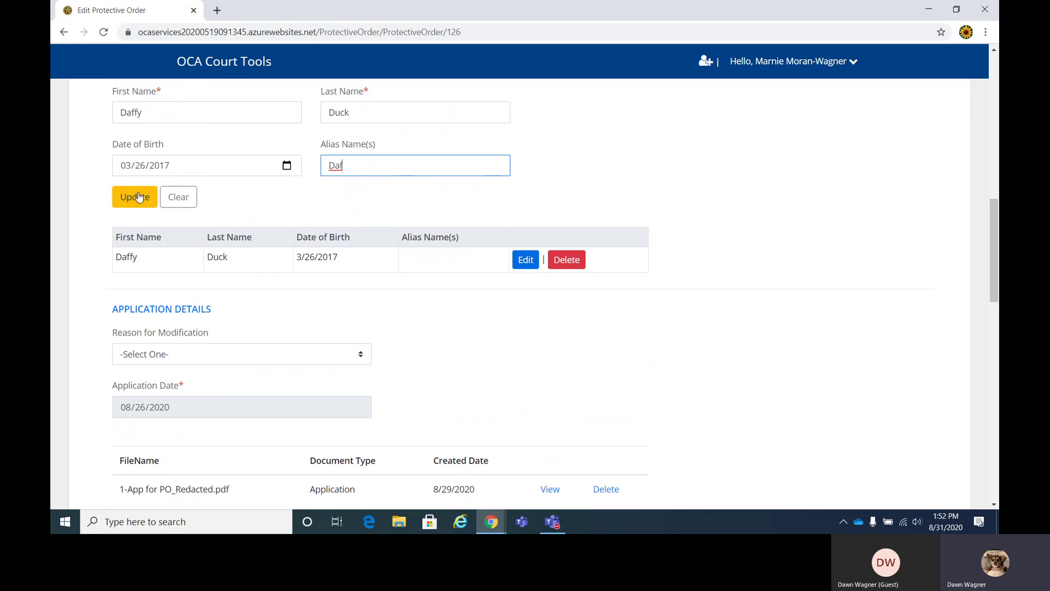
pyautogui.click(125, 201)
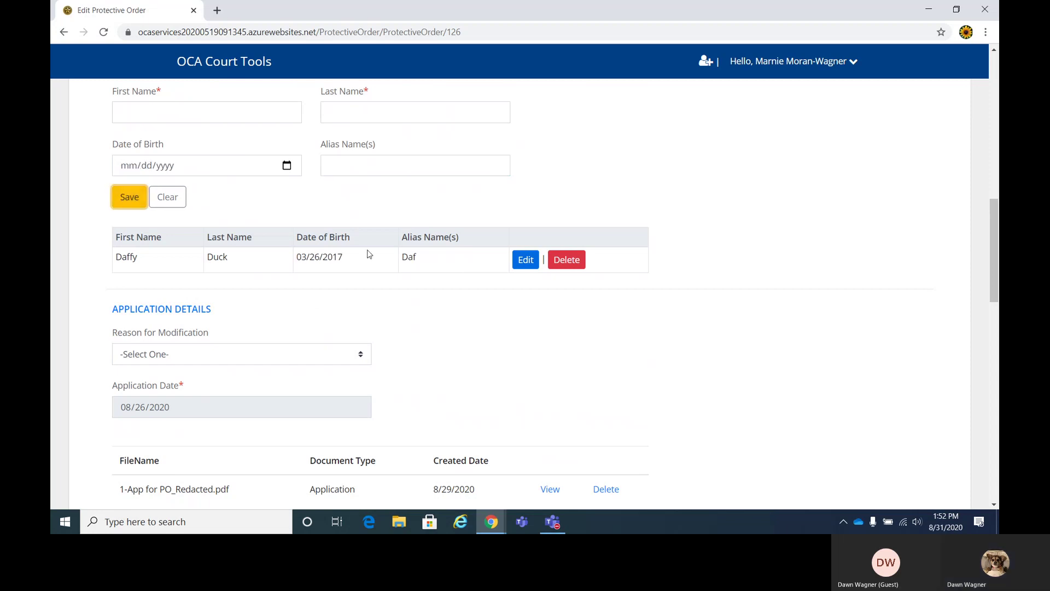
pyautogui.scroll(-2, 438, 321)
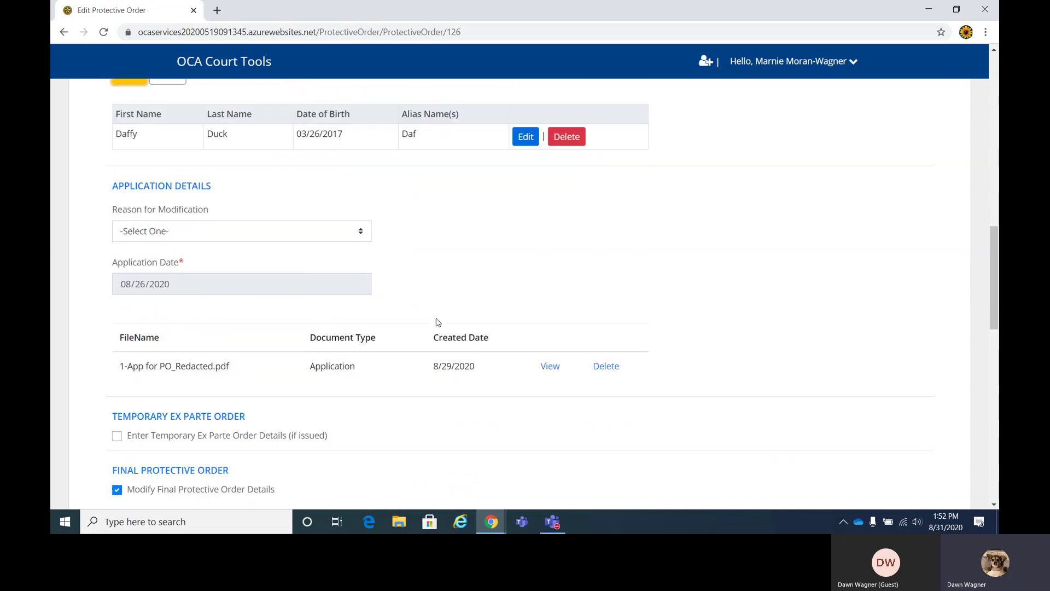
pyautogui.click(366, 232)
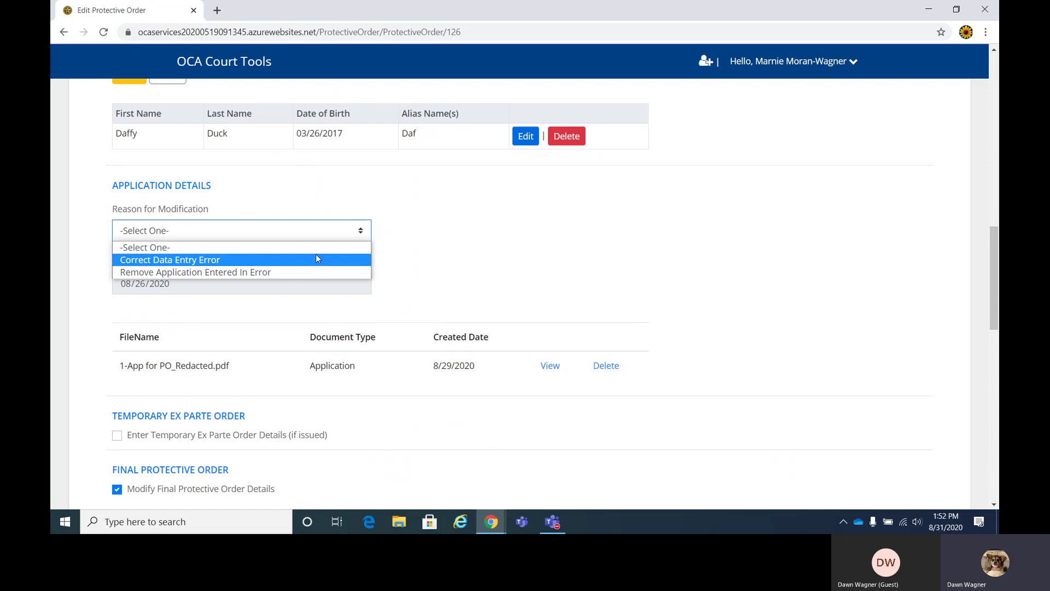
# Step: Leave the modification reason blank and permanently delete order CAR-97867, confirming with YES, DELETE
pyautogui.click(443, 232)
pyautogui.scroll(-3, 444, 234)
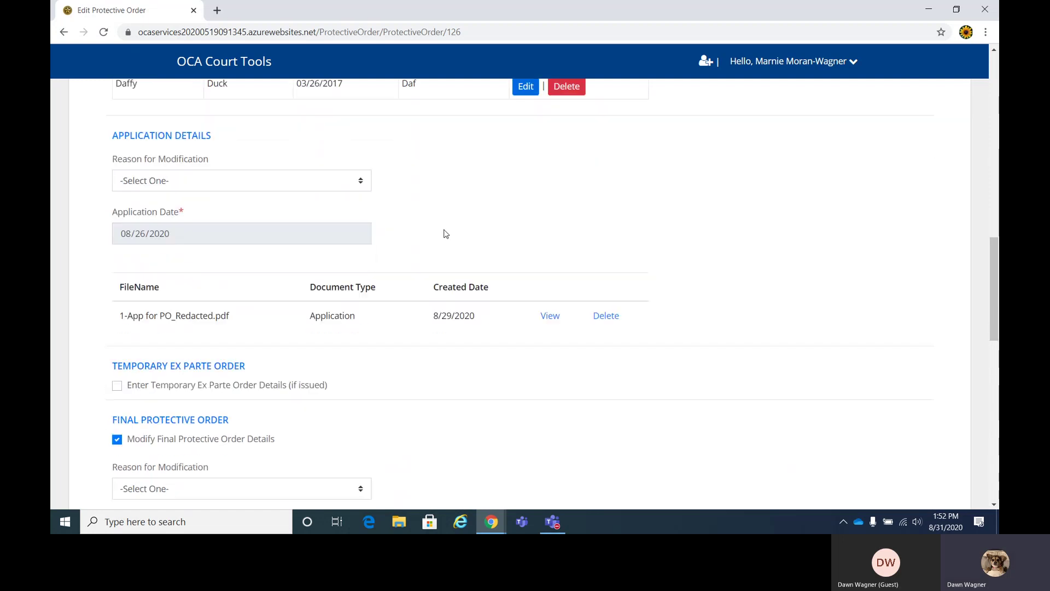
pyautogui.scroll(-8, 446, 234)
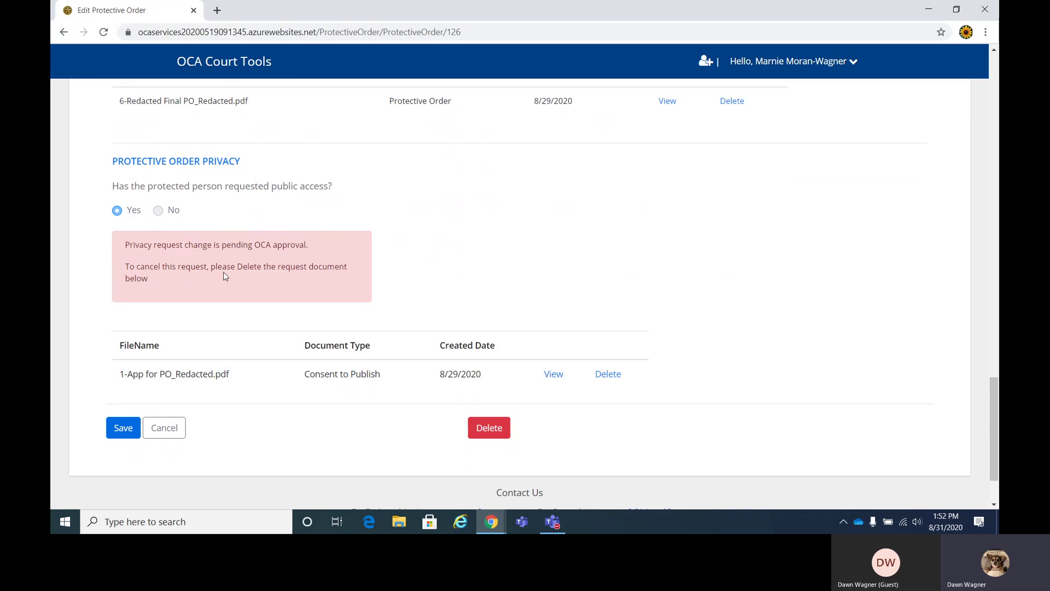
pyautogui.click(491, 428)
pyautogui.click(567, 163)
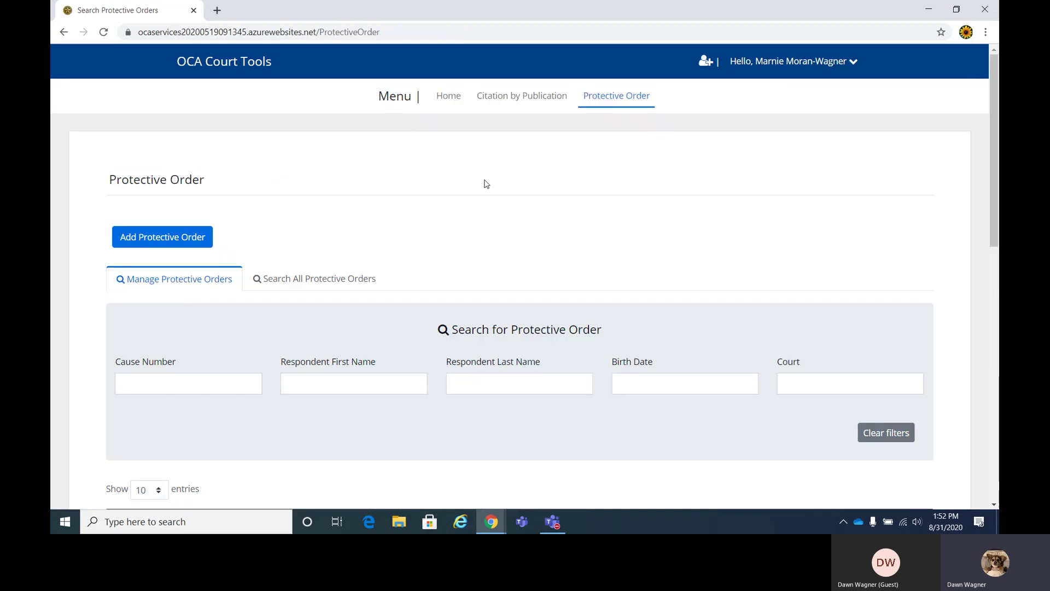
pyautogui.scroll(-3, 486, 183)
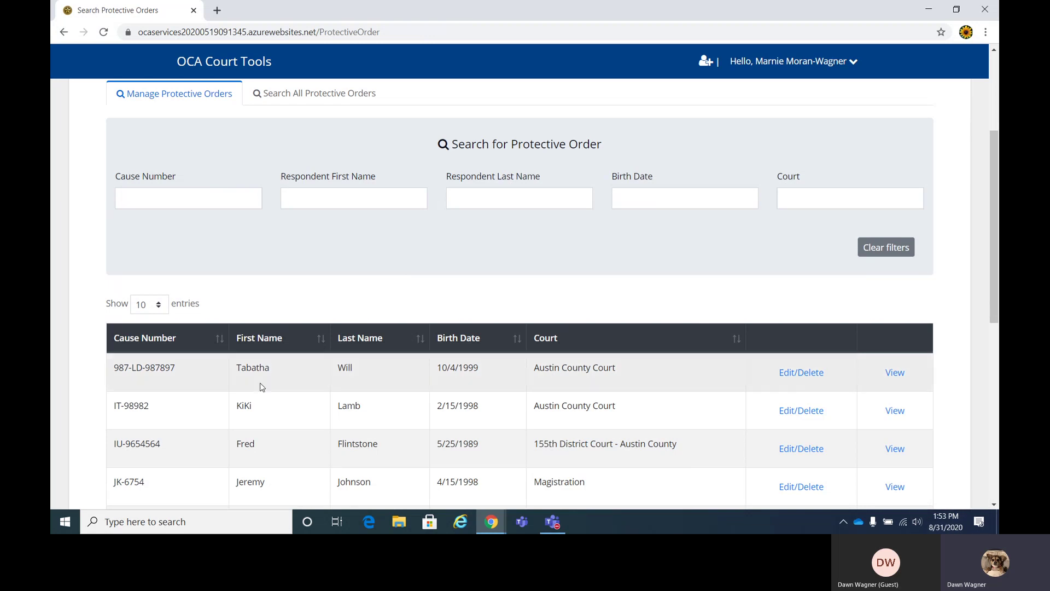
pyautogui.scroll(1, 260, 383)
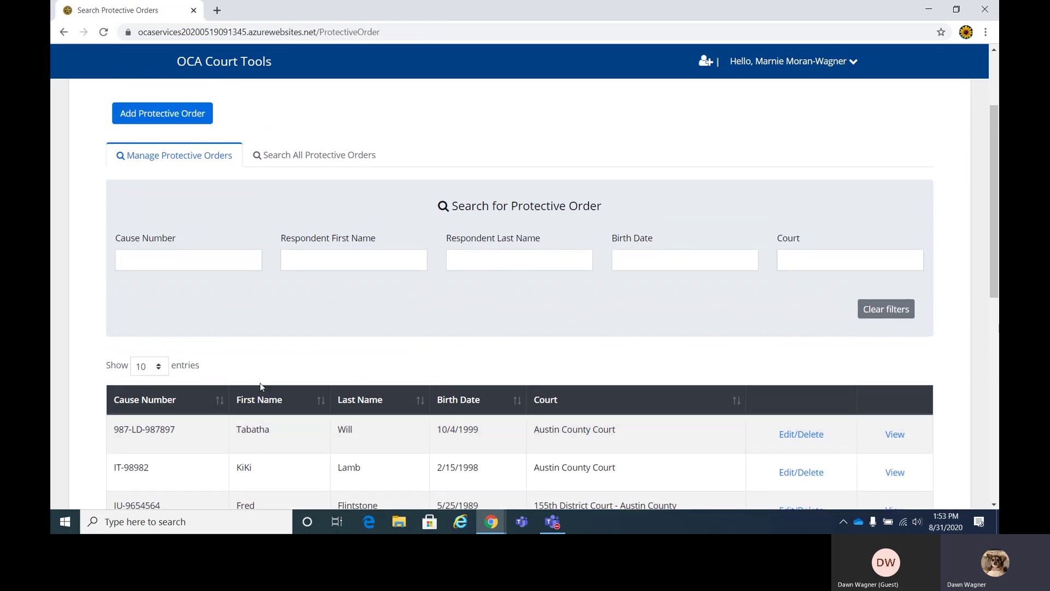